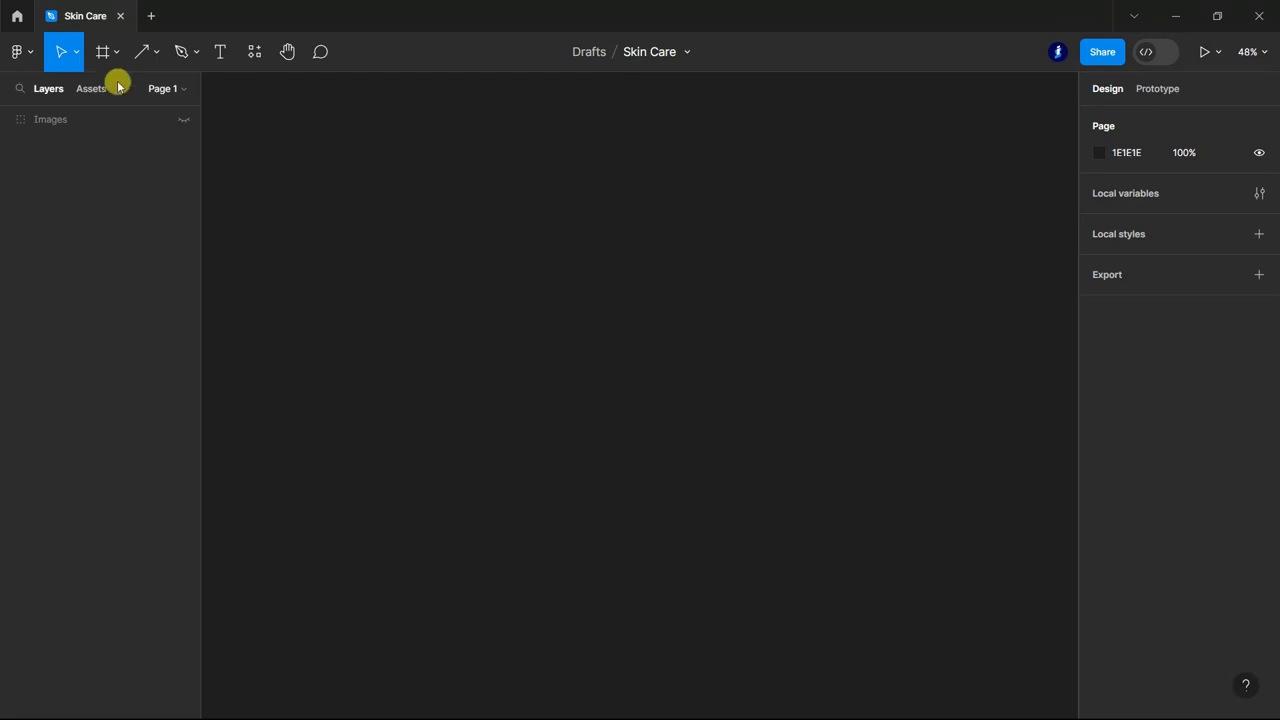
Create a frame with the 390 × 844 iPhone 13 & 14 preset and rename it SkinCare
{"action": "left_click", "coordinate": [90, 52]}
{"action": "left_click", "coordinate": [97, 94]}
{"action": "left_click", "coordinate": [1163, 226]}
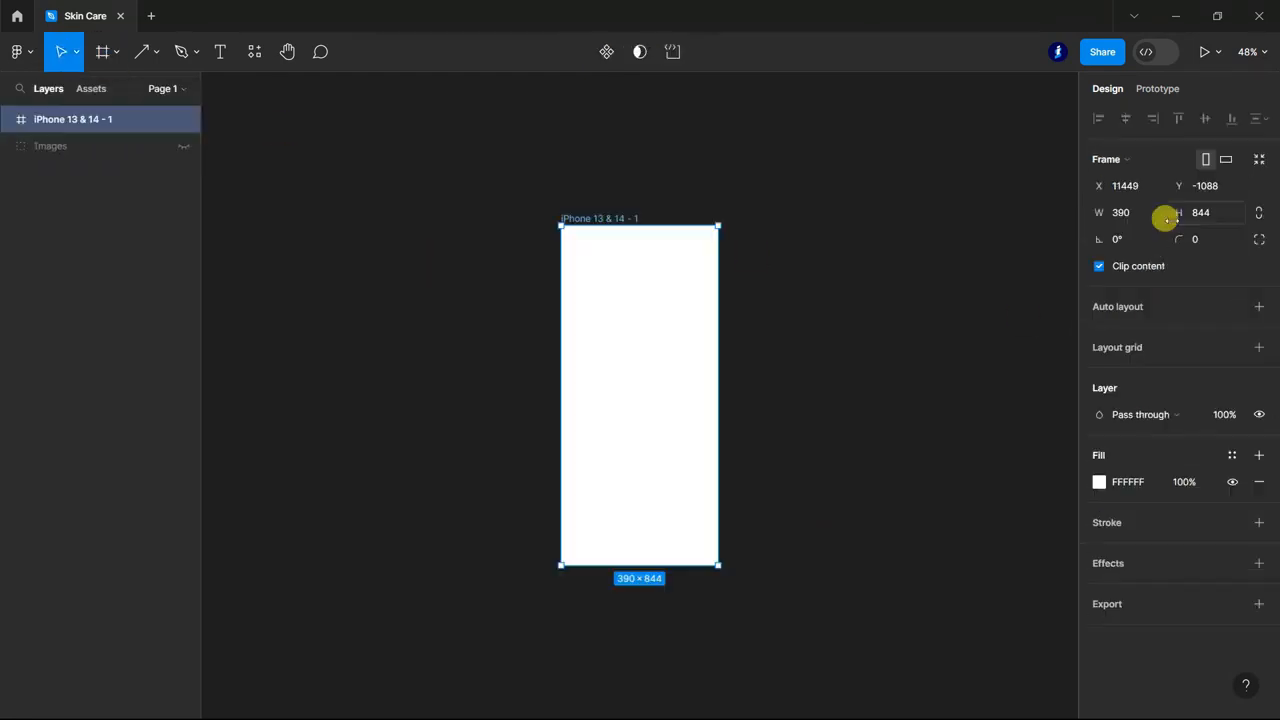
{"action": "scroll", "coordinate": [657, 357], "scroll_direction": "up", "scroll_amount": 2}
{"action": "double_click", "coordinate": [101, 120]}
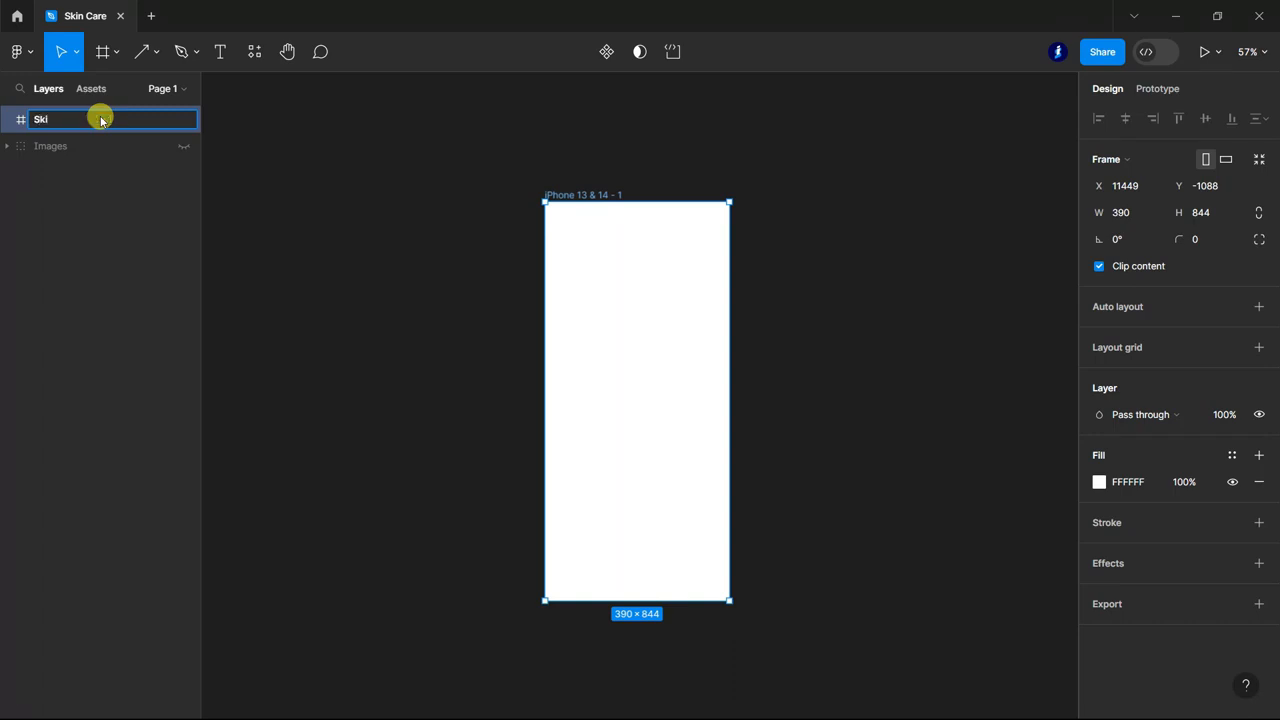
{"action": "left_click", "coordinate": [452, 296]}
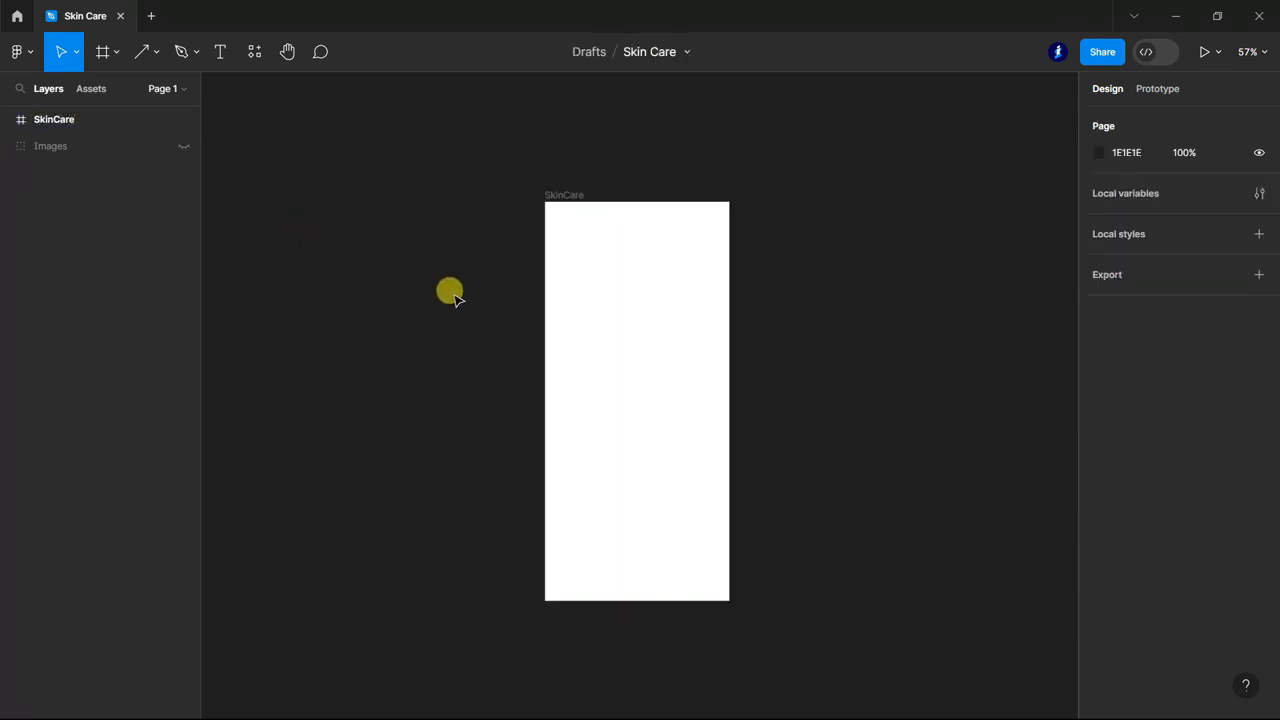
Round the SkinCare frame's corners with a radius of 30
{"action": "scroll", "coordinate": [654, 283], "scroll_direction": "up", "scroll_amount": 2}
{"action": "left_click", "coordinate": [656, 279]}
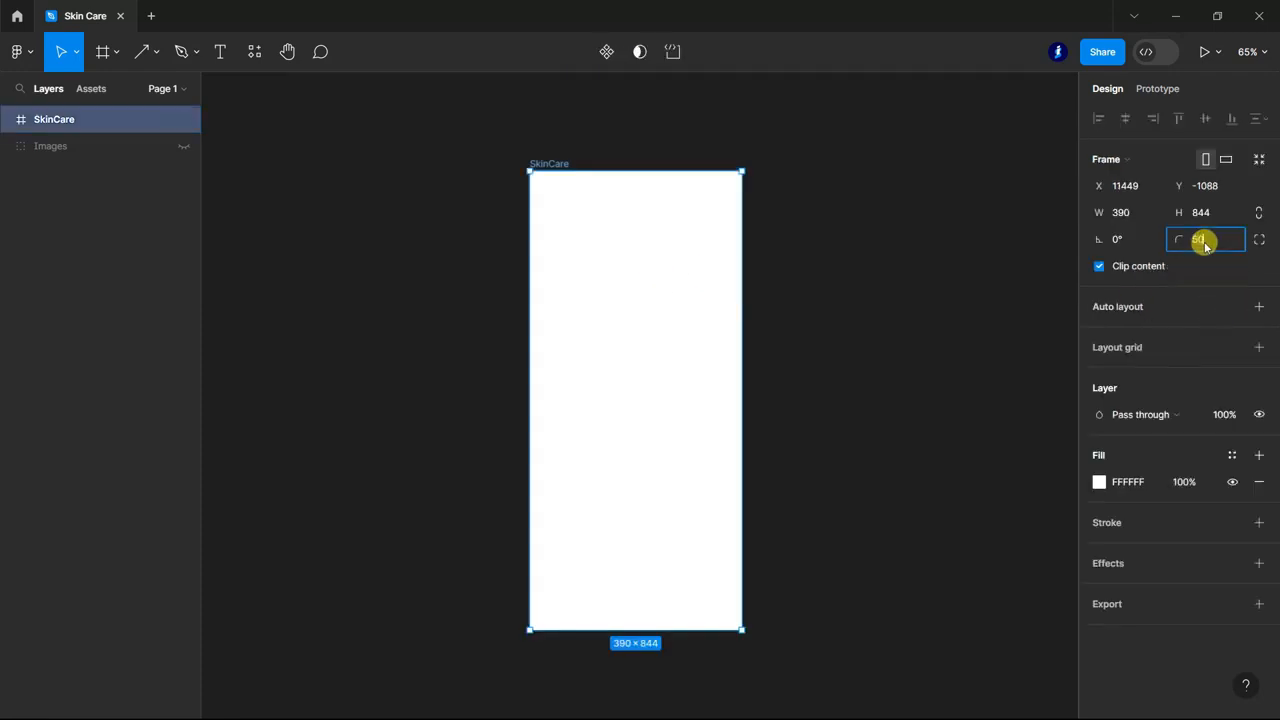
{"action": "left_click", "coordinate": [1232, 284]}
{"action": "left_click", "coordinate": [1210, 244]}
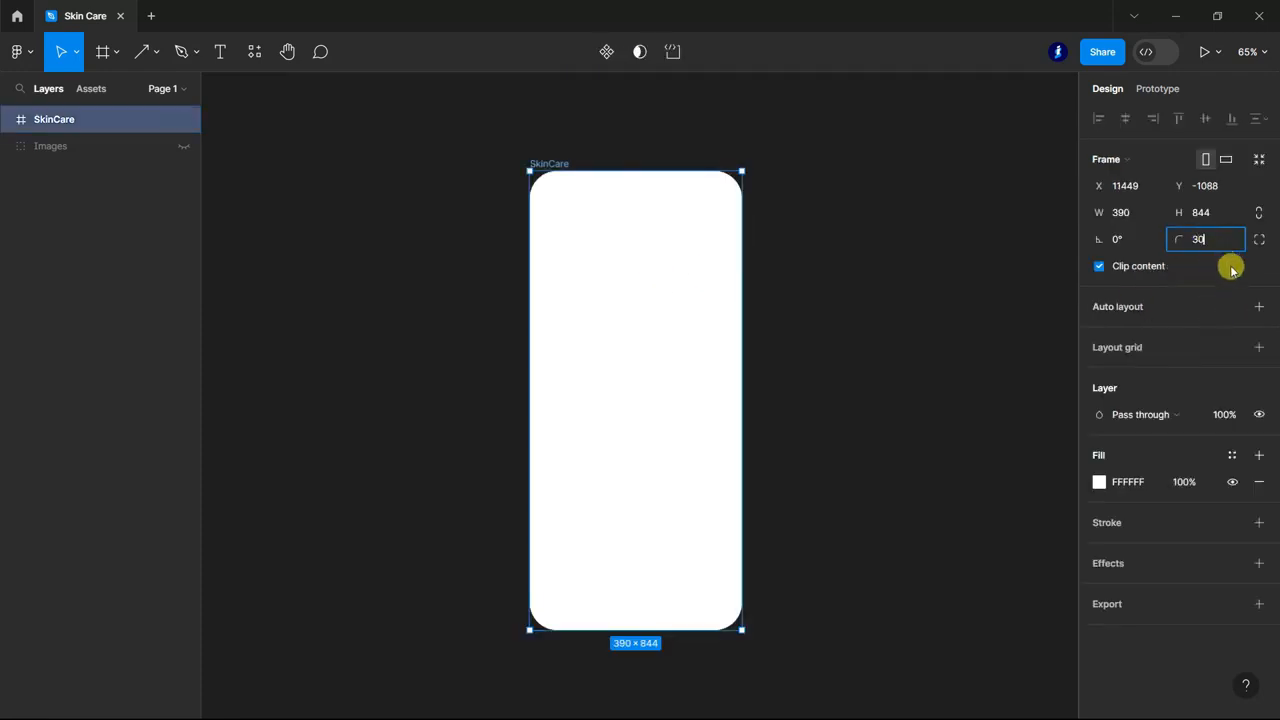
{"action": "key", "text": "Return"}
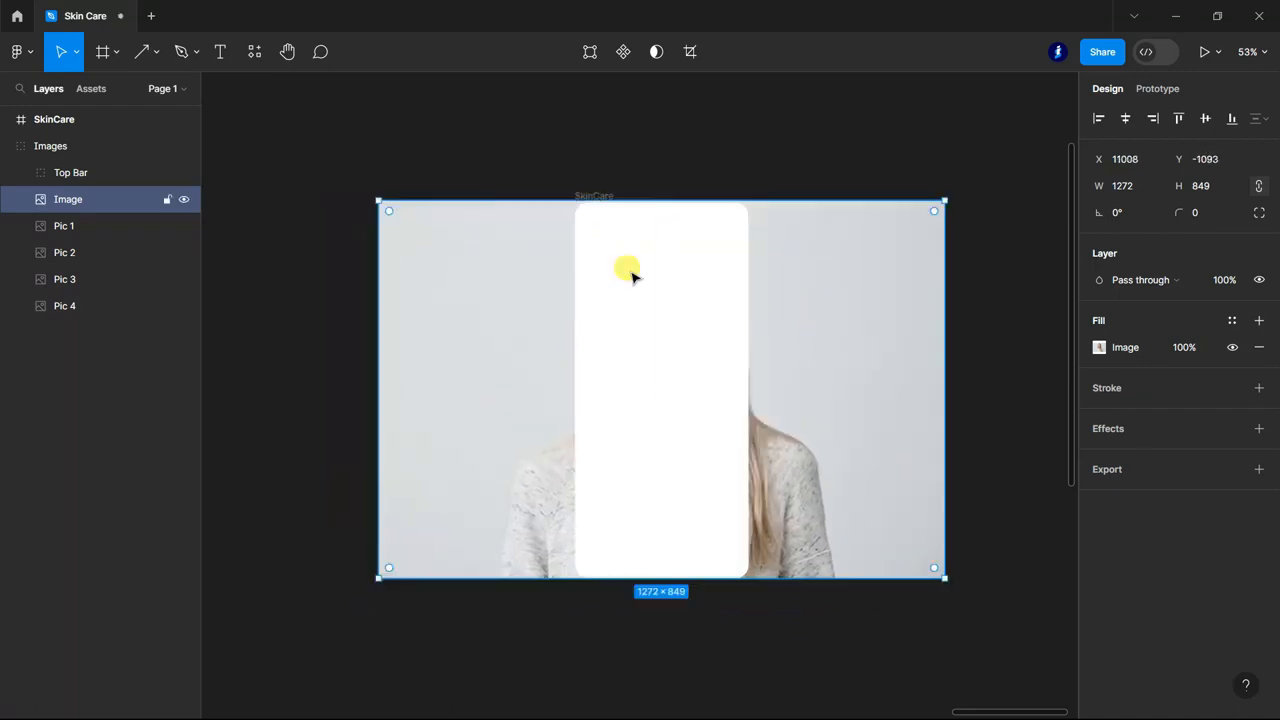
Move the Image and Top Bar layers from the Images group into the SkinCare frame, with Top Bar above Image
{"action": "left_click_drag", "start_coordinate": [70, 198], "coordinate": [77, 132]}
{"action": "scroll", "coordinate": [780, 357], "scroll_direction": "up", "scroll_amount": 2}
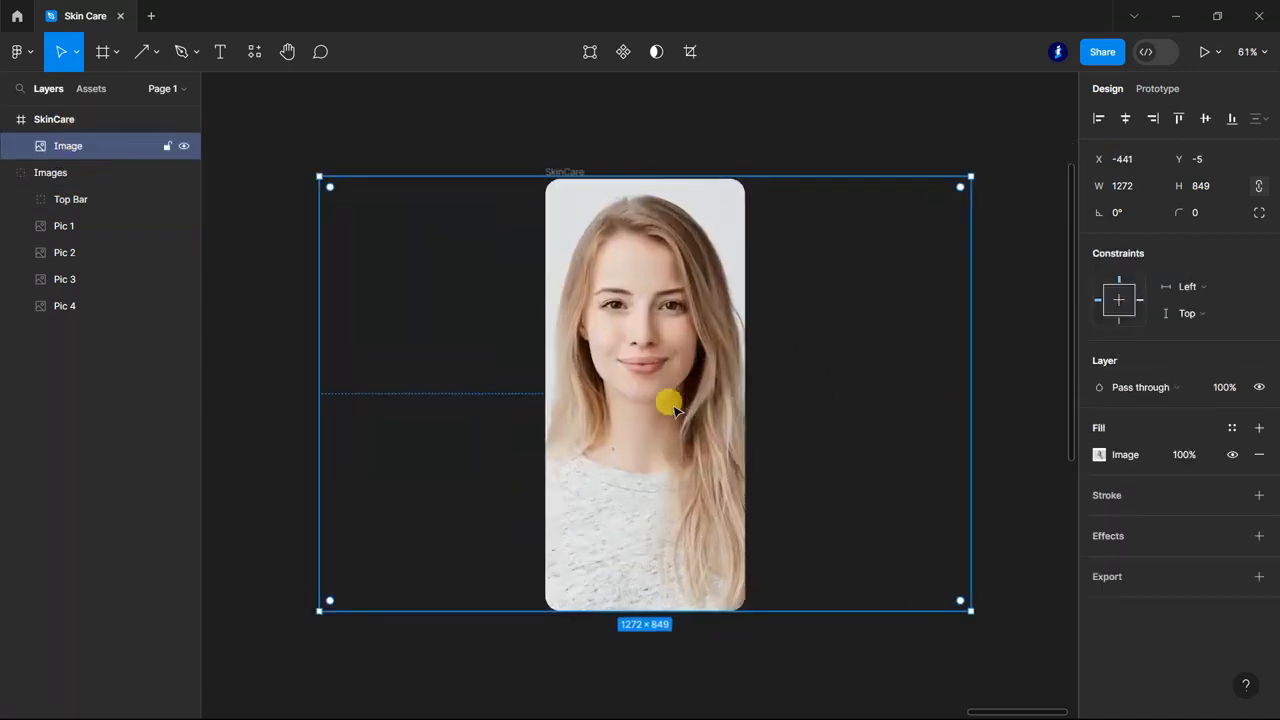
{"action": "double_click", "coordinate": [662, 408]}
{"action": "left_click", "coordinate": [1061, 288]}
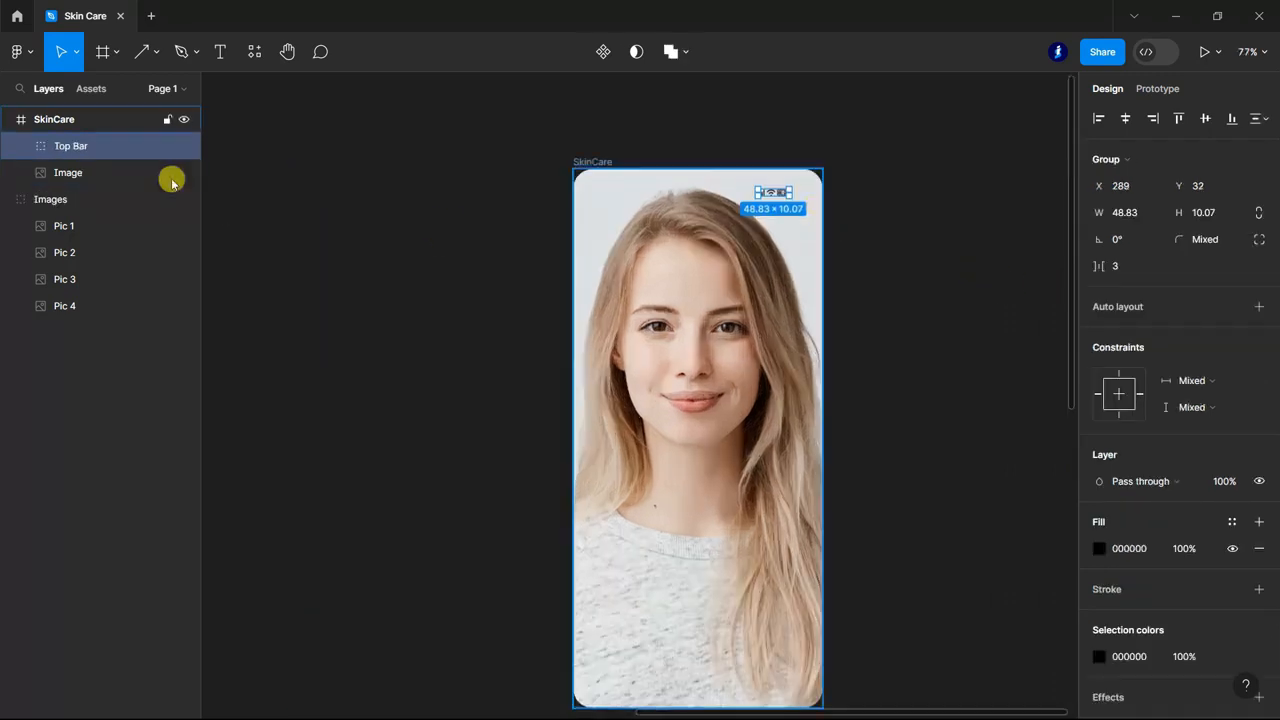
Add a layout grid of 4 stretched columns with a margin of 30 and a gutter of 20 to the SkinCare frame
{"action": "left_click", "coordinate": [60, 119]}
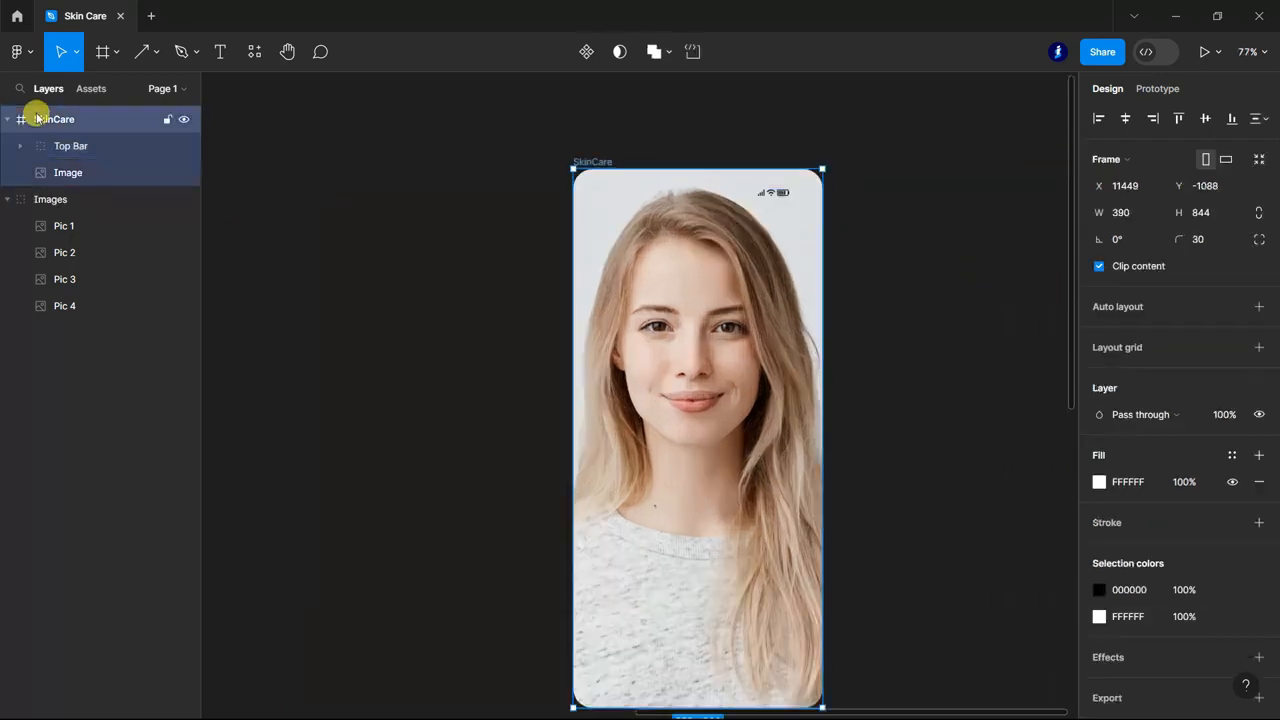
{"action": "left_click", "coordinate": [1259, 347]}
{"action": "left_click", "coordinate": [1092, 374]}
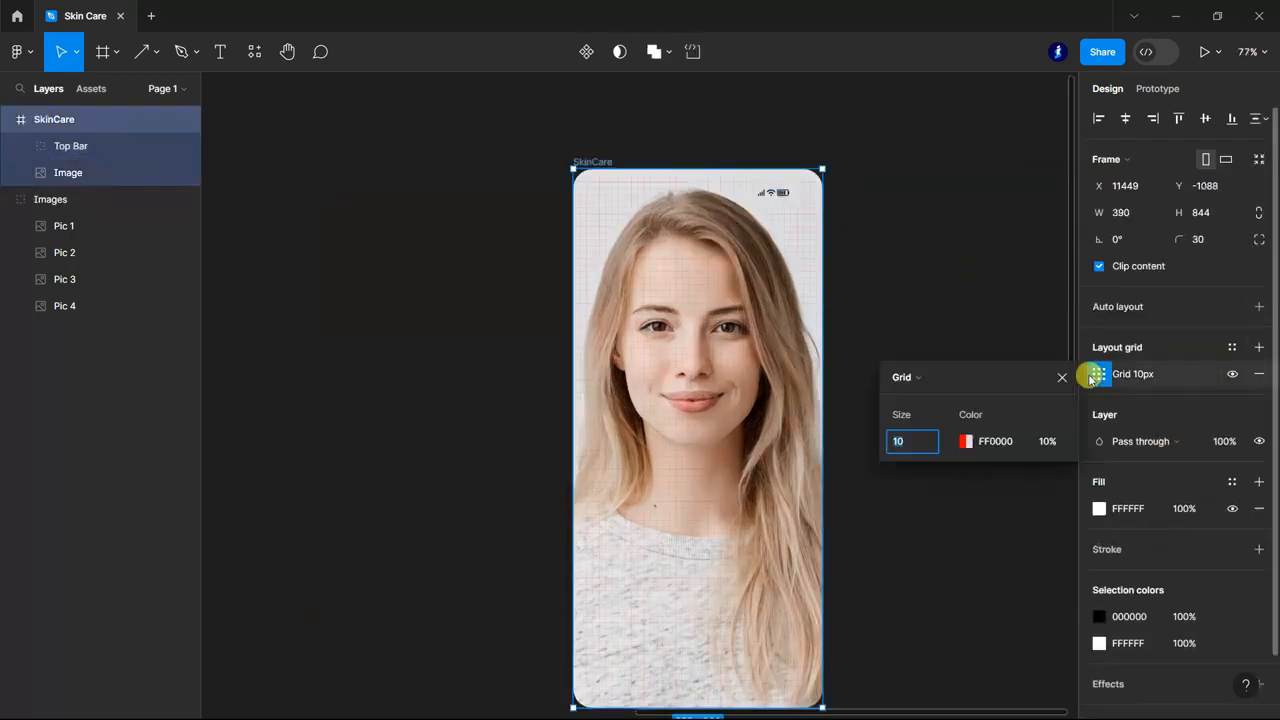
{"action": "left_click", "coordinate": [934, 376]}
{"action": "left_click", "coordinate": [950, 395]}
{"action": "type", "text": "4"}
{"action": "left_click", "coordinate": [1038, 503]}
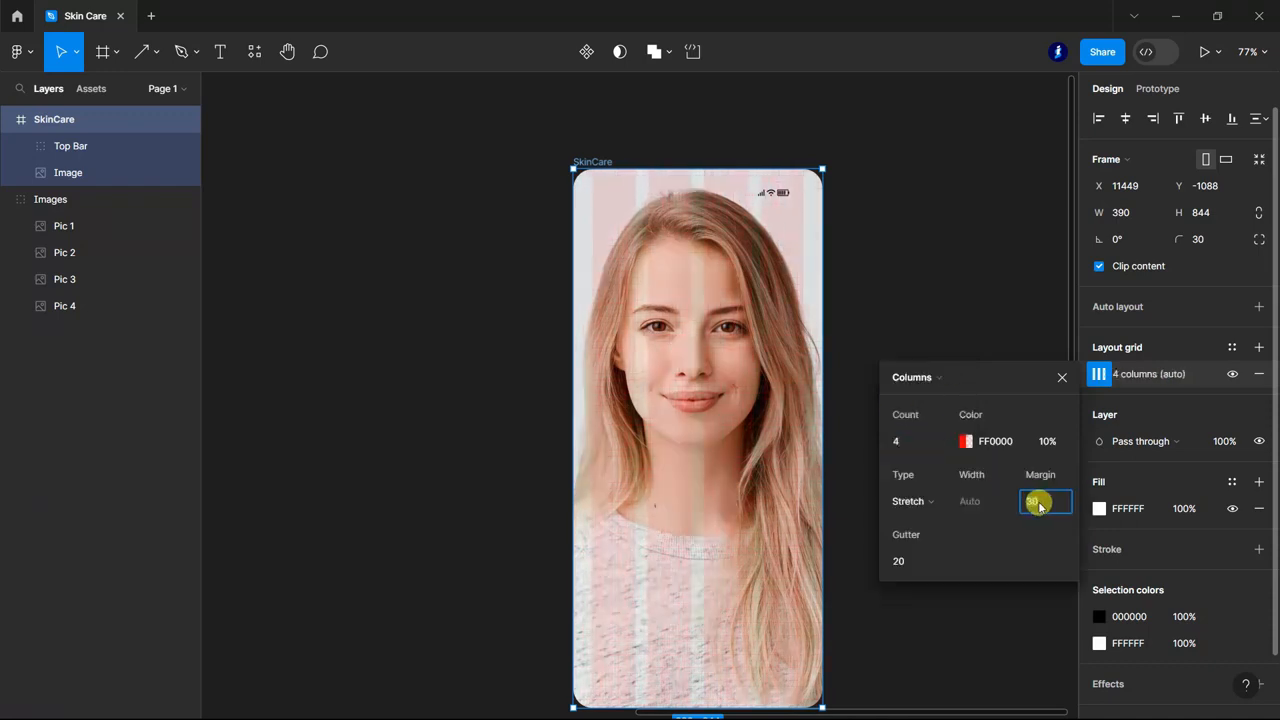
{"action": "key", "text": "Escape"}
{"action": "key", "text": "Escape"}
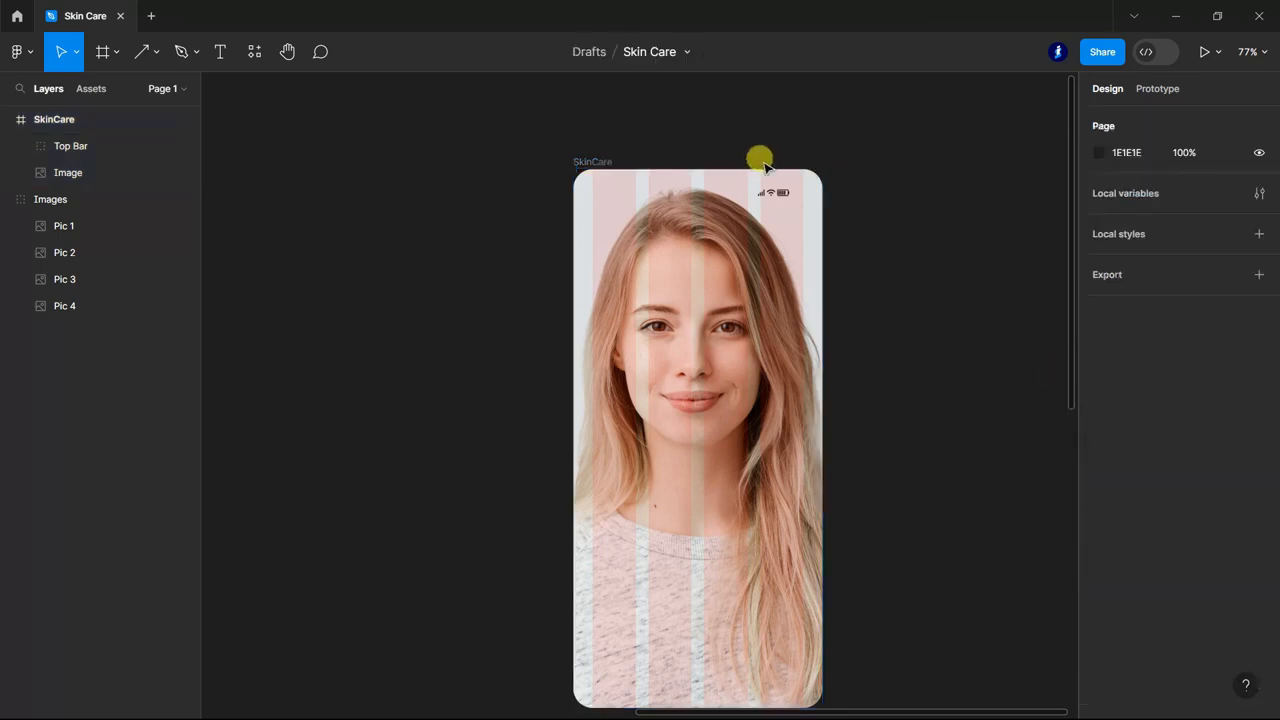
Align the Top Bar status icons with the outer edge of the last grid column and nudge them upward
{"action": "scroll", "coordinate": [757, 157], "scroll_direction": "up", "scroll_amount": 5}
{"action": "left_click", "coordinate": [50, 147]}
{"action": "scroll", "coordinate": [760, 258], "scroll_direction": "up", "scroll_amount": 3}
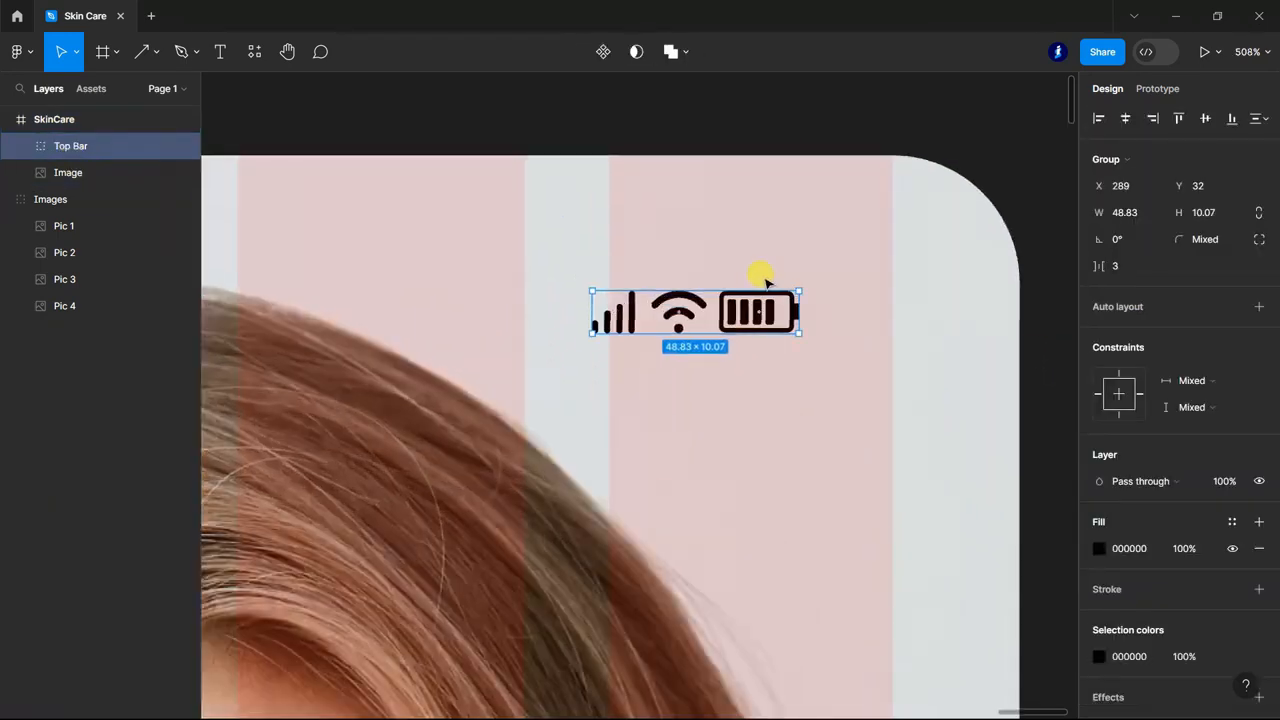
{"action": "left_click_drag", "start_coordinate": [788, 267], "coordinate": [829, 248]}
{"action": "scroll", "coordinate": [873, 301], "scroll_direction": "down", "scroll_amount": 2}
{"action": "left_click", "coordinate": [1011, 342]}
{"action": "scroll", "coordinate": [1011, 342], "scroll_direction": "down", "scroll_amount": 3}
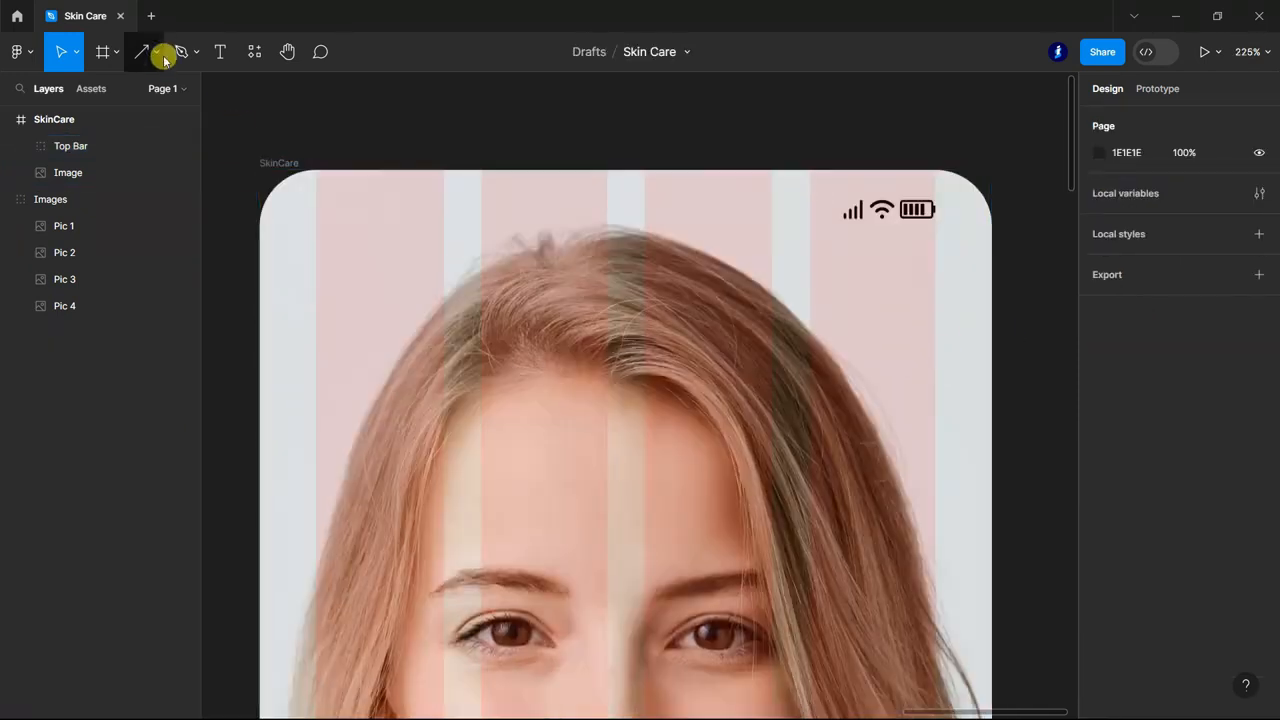
Add the text 9:45 in the frame's upper-left area and set its font to Montserrat
{"action": "left_click", "coordinate": [220, 51]}
{"action": "scroll", "coordinate": [300, 168], "scroll_direction": "up", "scroll_amount": 2}
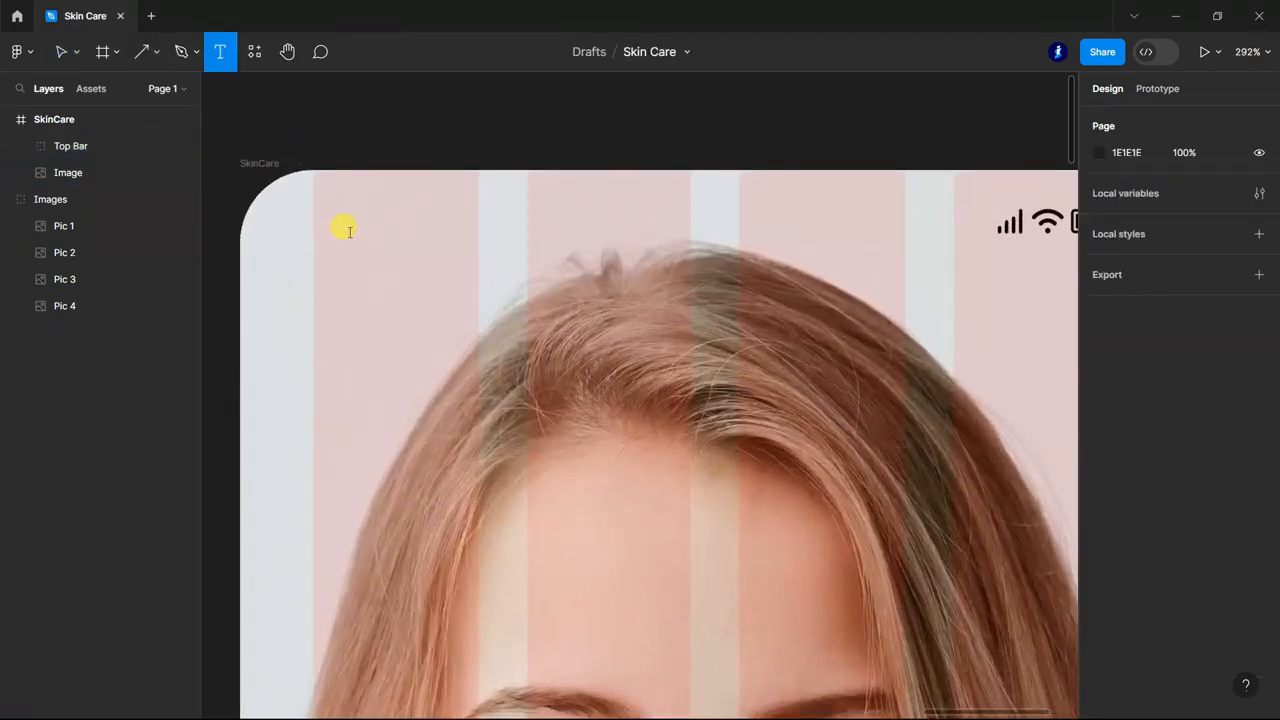
{"action": "left_click", "coordinate": [349, 232]}
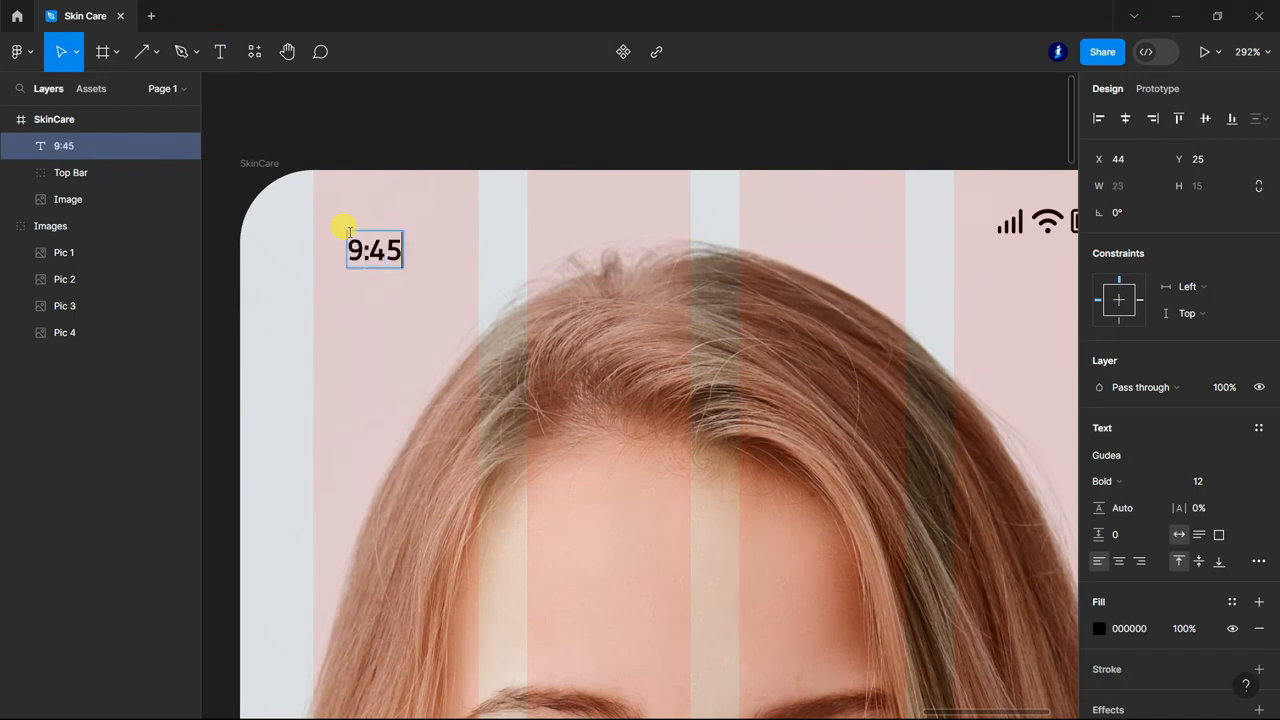
{"action": "key", "text": "ctrl+a"}
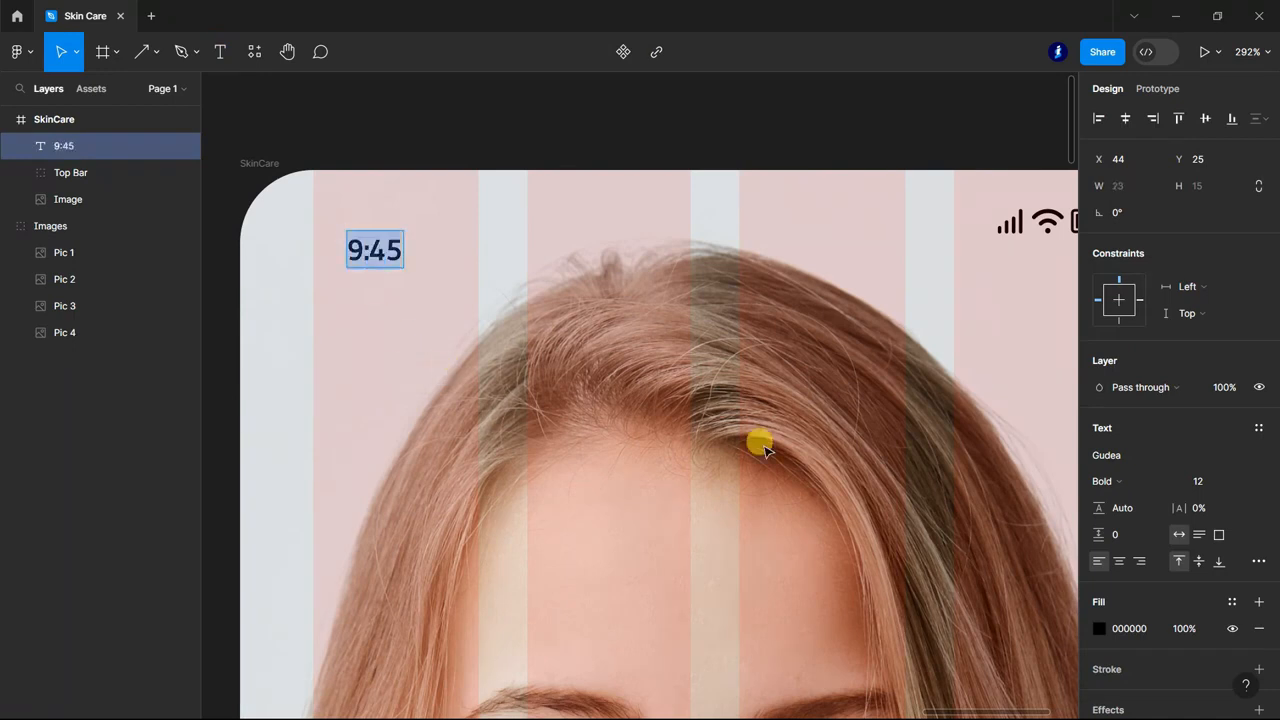
{"action": "left_click", "coordinate": [1135, 460]}
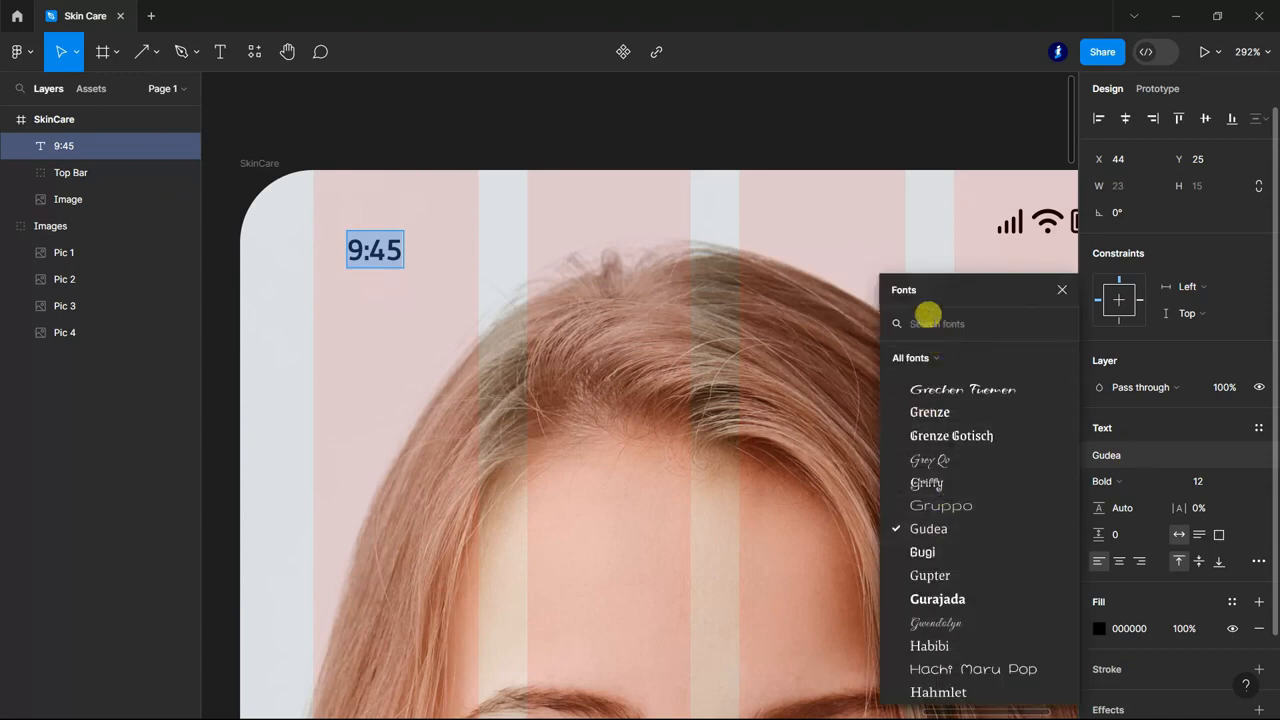
{"action": "type", "text": "mont"}
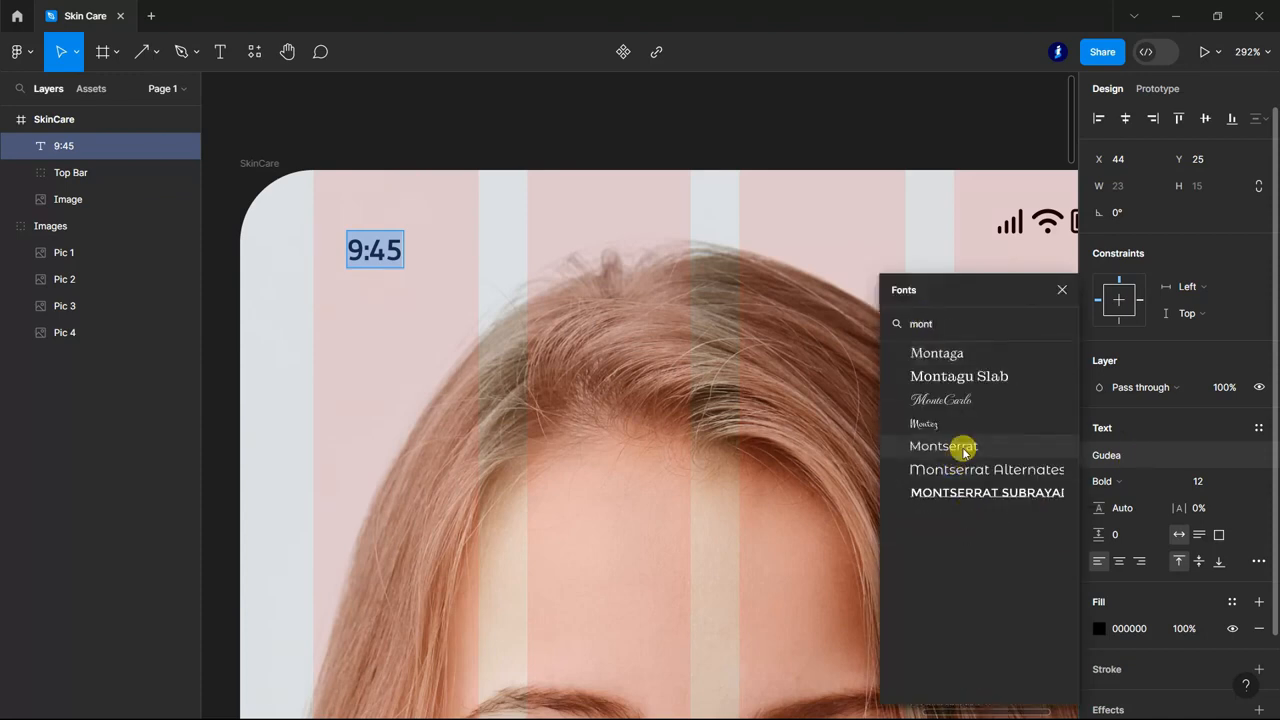
{"action": "left_click", "coordinate": [943, 446]}
{"action": "key", "text": "Escape"}
Move the 9:45 text to the first grid column's left edge, level with the status icons, and change its font weight
{"action": "left_click_drag", "start_coordinate": [372, 250], "coordinate": [343, 233]}
{"action": "left_click", "coordinate": [1165, 481]}
{"action": "left_click", "coordinate": [1157, 443]}
{"action": "scroll", "coordinate": [580, 213], "scroll_direction": "down", "scroll_amount": 5}
{"action": "left_click", "coordinate": [934, 332]}
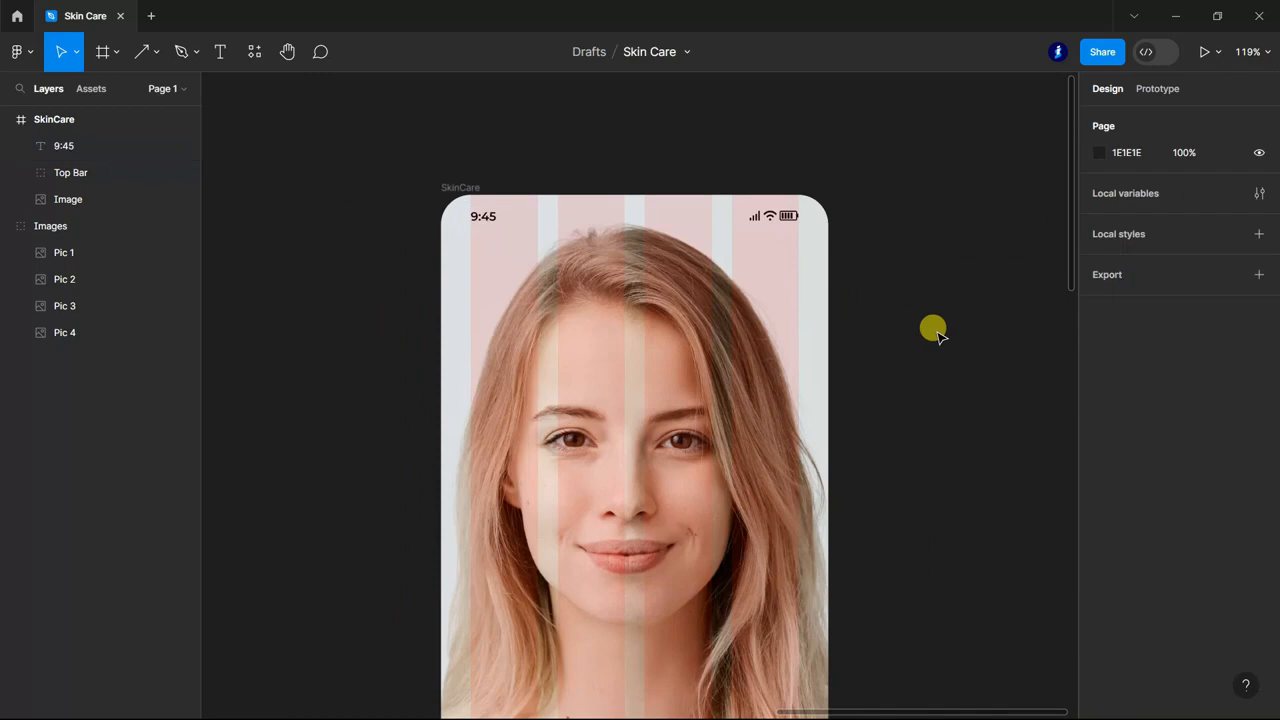
Collapse and hide the Images group, and hide the SkinCare frame's column layout grid
{"action": "scroll", "coordinate": [928, 378], "scroll_direction": "down", "scroll_amount": 2}
{"action": "left_click", "coordinate": [65, 120]}
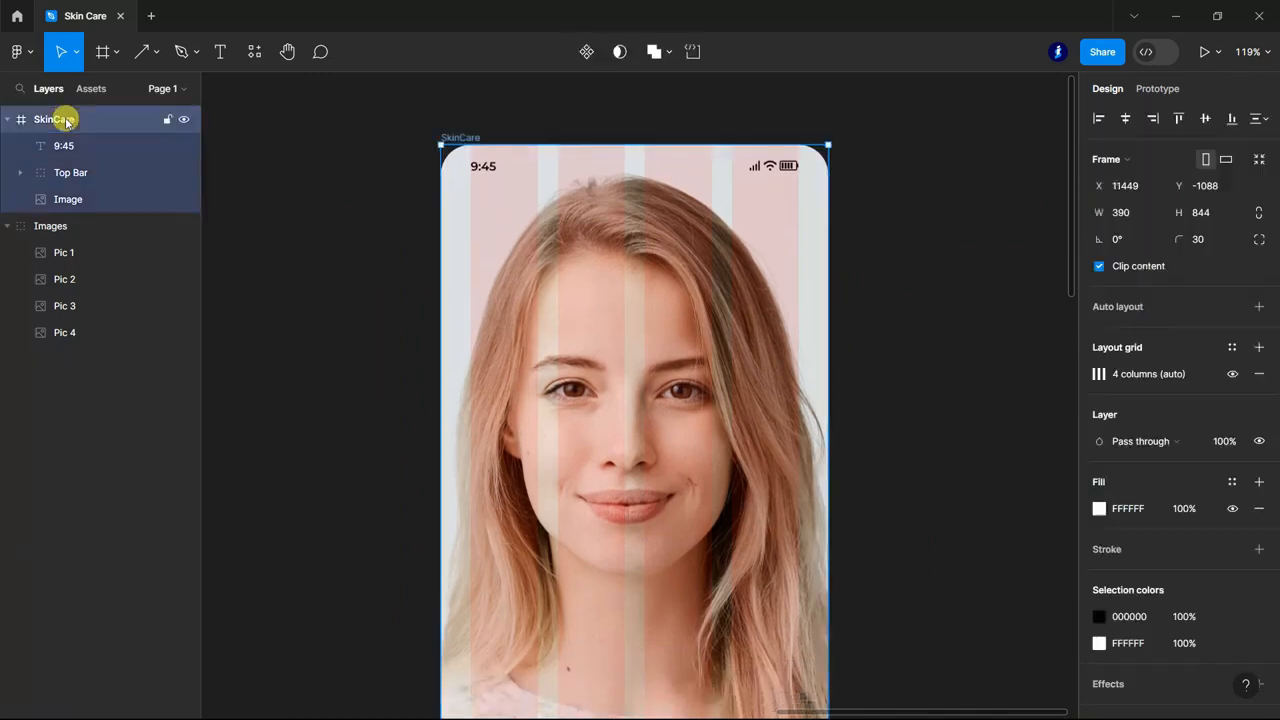
{"action": "left_click", "coordinate": [7, 226]}
{"action": "left_click", "coordinate": [183, 226]}
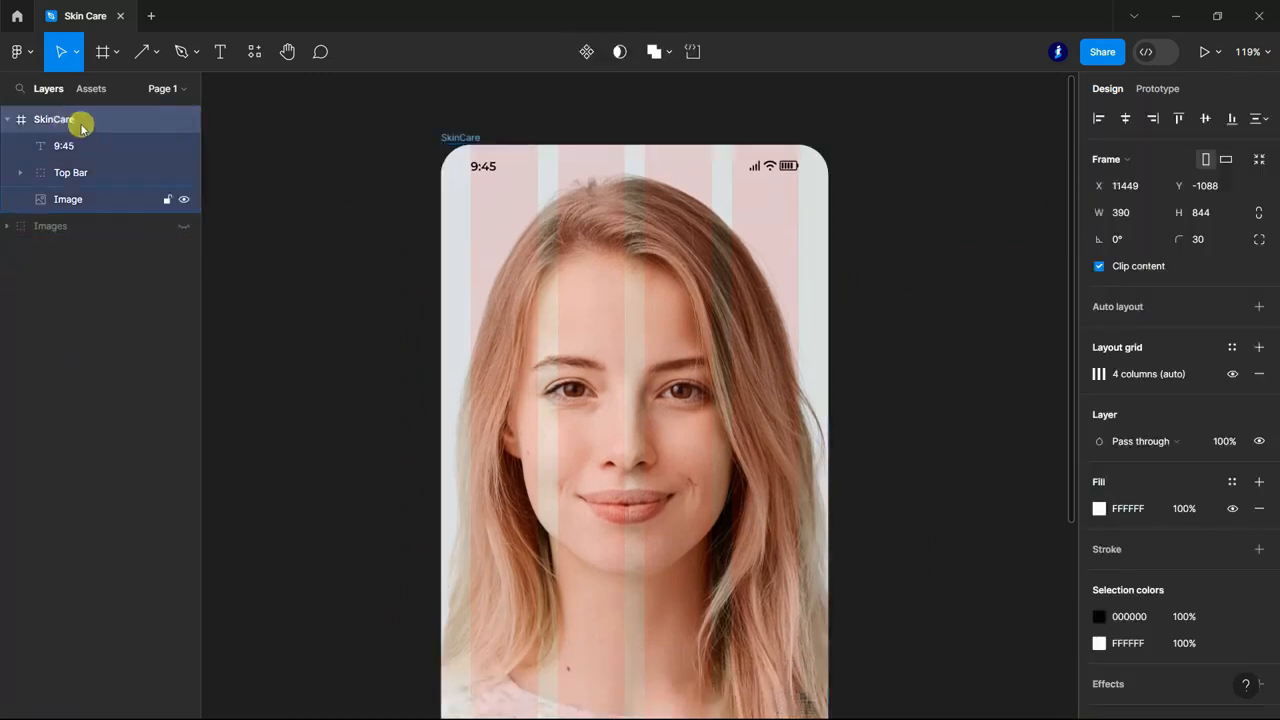
{"action": "left_click", "coordinate": [1232, 373]}
Draw two concentric circles about 13 and 21 px wide on the woman's forehead, with the smaller one stacked on top
{"action": "scroll", "coordinate": [958, 442], "scroll_direction": "down", "scroll_amount": 2}
{"action": "scroll", "coordinate": [958, 442], "scroll_direction": "up", "scroll_amount": 2}
{"action": "scroll", "coordinate": [686, 517], "scroll_direction": "up", "scroll_amount": 3}
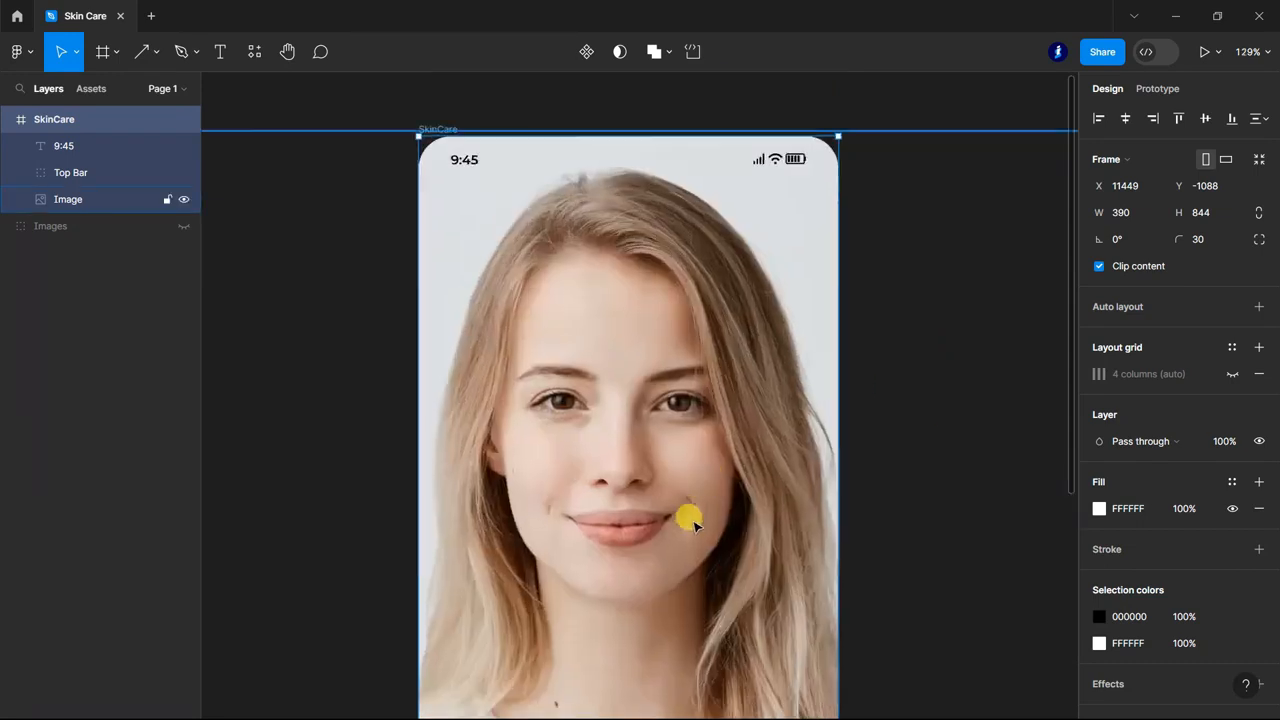
{"action": "left_click", "coordinate": [197, 52]}
{"action": "left_click", "coordinate": [156, 52]}
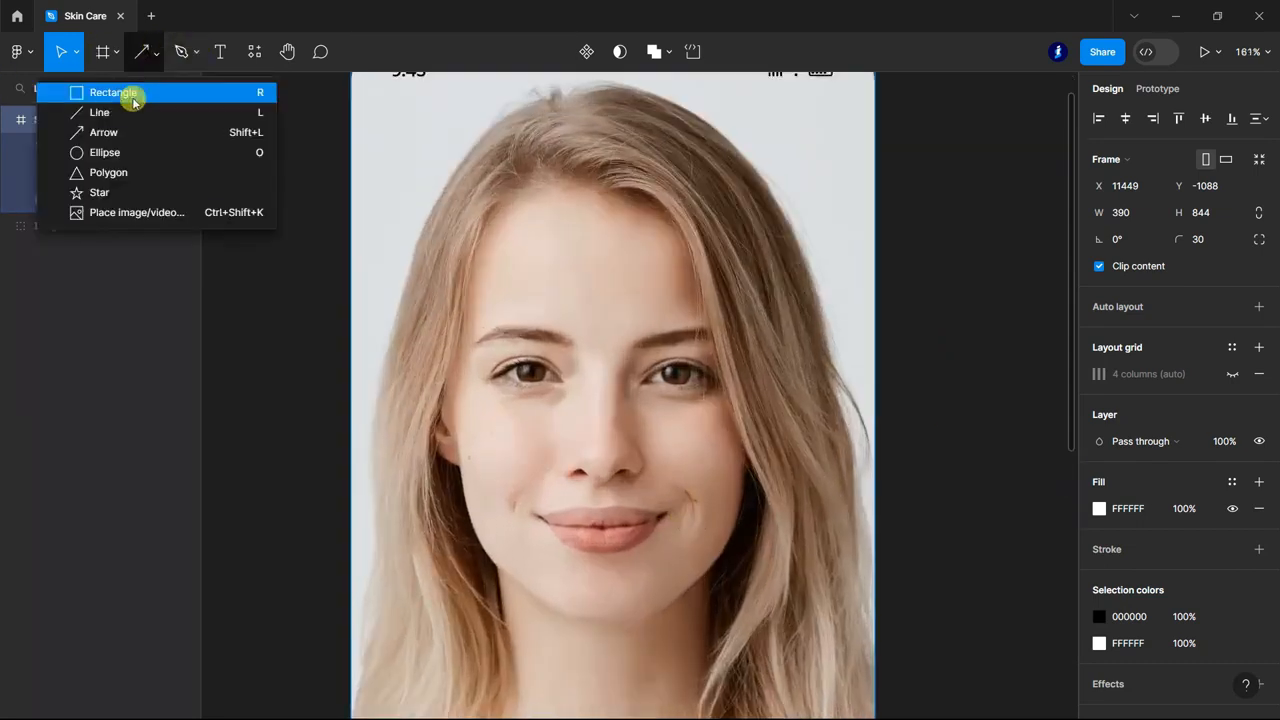
{"action": "left_click", "coordinate": [120, 150]}
{"action": "scroll", "coordinate": [628, 385], "scroll_direction": "up", "scroll_amount": 3}
{"action": "mouse_move", "coordinate": [550, 207]}
{"action": "left_mouse_down"}
{"action": "mouse_move", "coordinate": [588, 246]}
{"action": "mouse_move", "coordinate": [560, 201]}
{"action": "mouse_move", "coordinate": [616, 255]}
{"action": "left_mouse_up"}
{"action": "scroll", "coordinate": [580, 229], "scroll_direction": "up", "scroll_amount": 3}
{"action": "scroll", "coordinate": [580, 229], "scroll_direction": "up", "scroll_amount": 1}
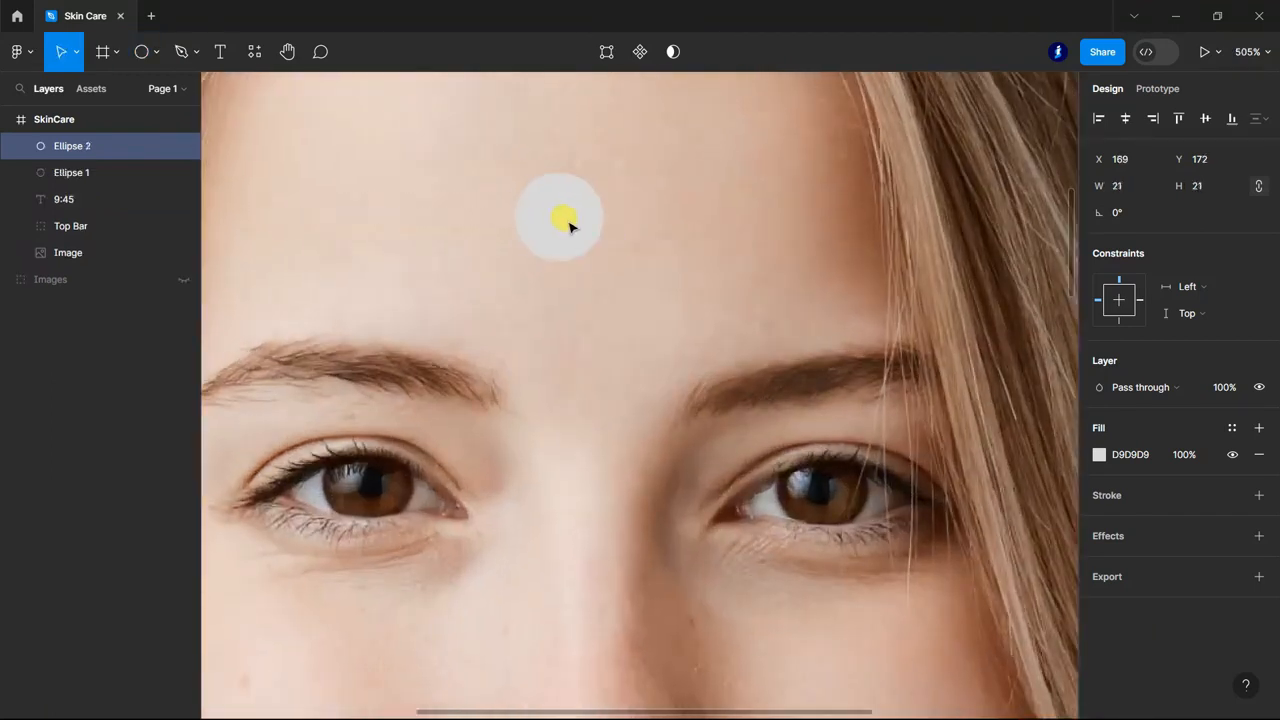
{"action": "left_click_drag", "start_coordinate": [77, 174], "coordinate": [100, 140]}
{"action": "left_click", "coordinate": [116, 183]}
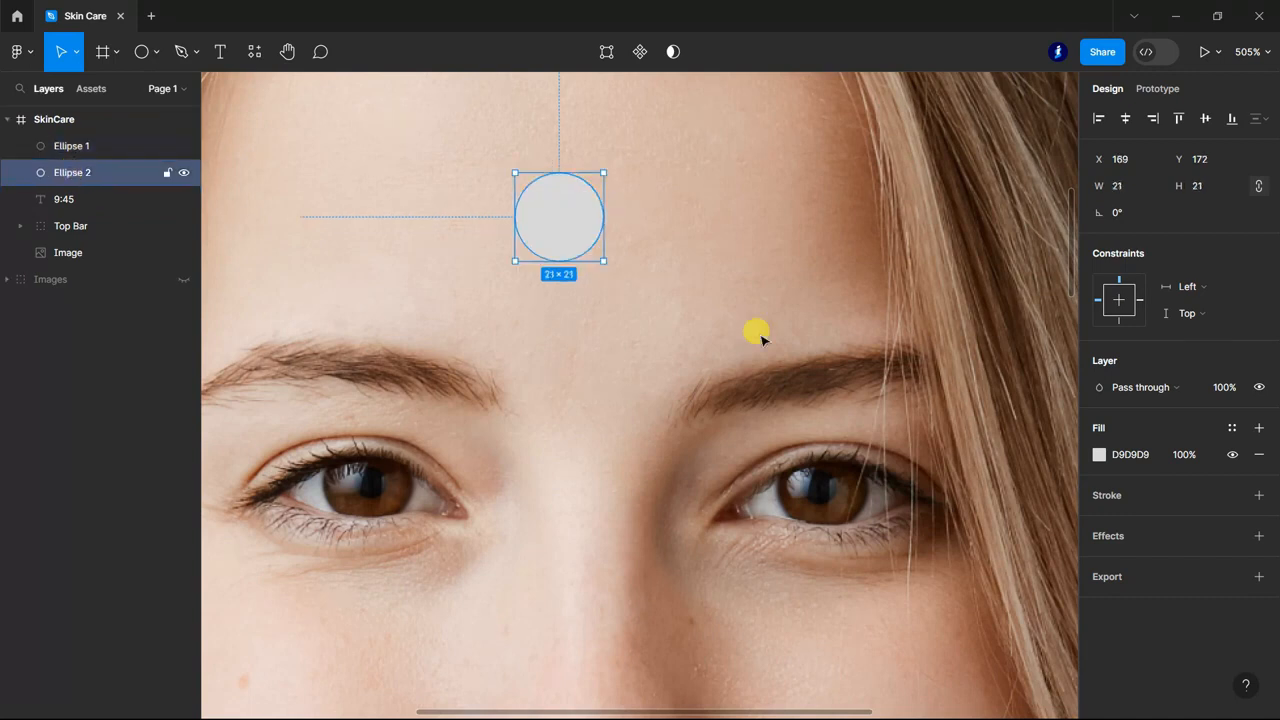
Replace the larger circle's fill with an FFFFFF stroke
{"action": "left_click", "coordinate": [1262, 493]}
{"action": "left_click", "coordinate": [1259, 452]}
{"action": "left_click", "coordinate": [1130, 497]}
{"action": "type", "text": "ffffff"}
{"action": "key", "text": "Return"}
Center the smaller circle inside the ring and set its fill to FFFFFF
{"action": "left_click", "coordinate": [72, 146]}
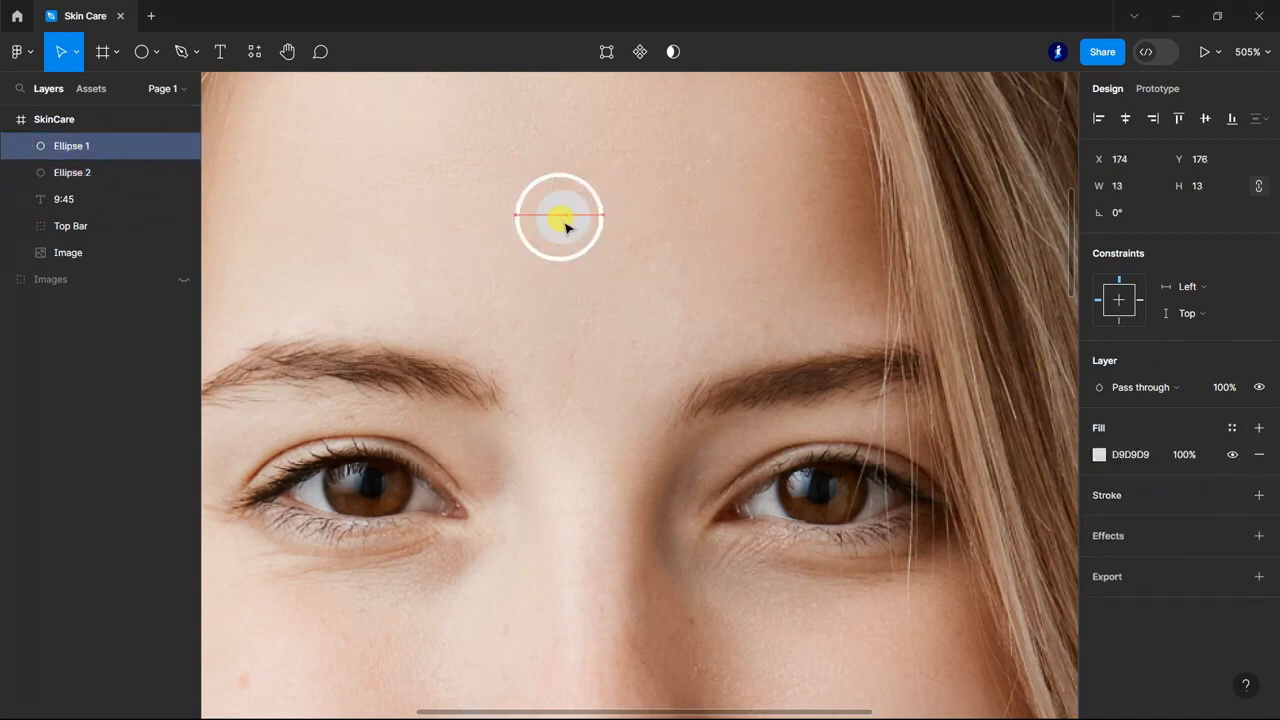
{"action": "left_click_drag", "start_coordinate": [564, 224], "coordinate": [564, 224]}
{"action": "type", "text": "ffffff"}
{"action": "key", "text": "Return"}
{"action": "scroll", "coordinate": [694, 226], "scroll_direction": "down", "scroll_amount": 7}
{"action": "left_click", "coordinate": [864, 251]}
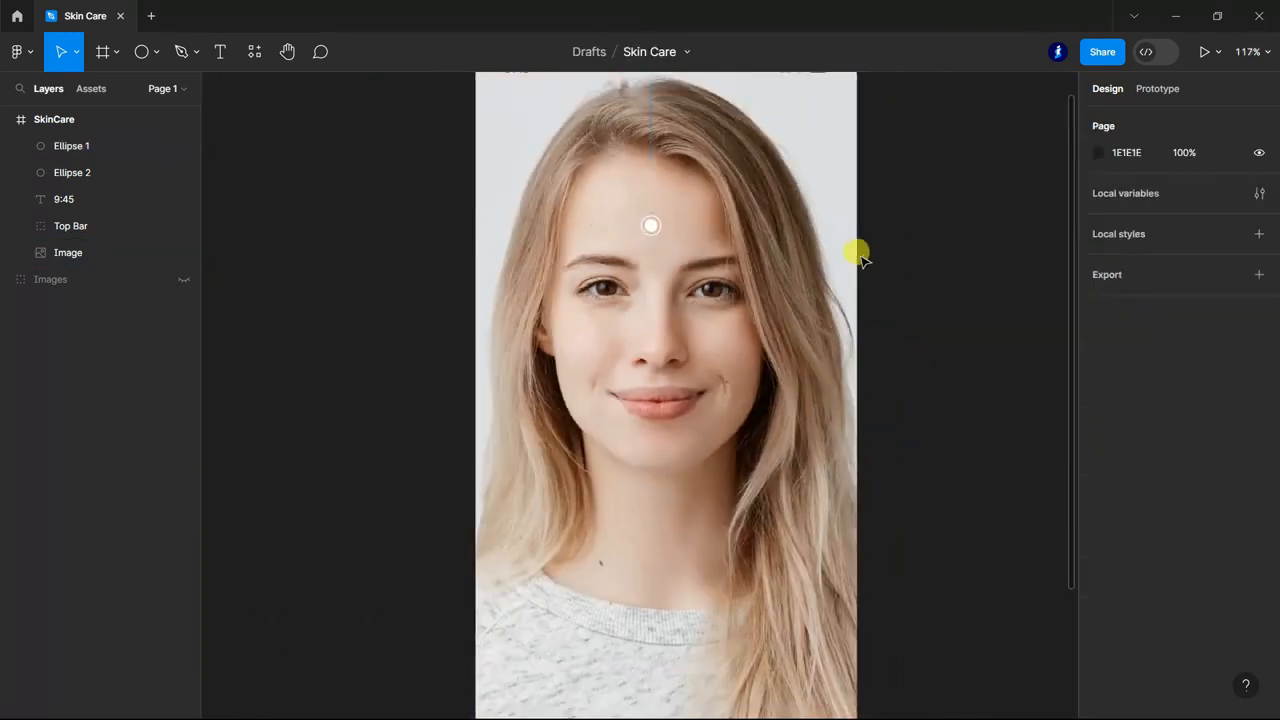
Group the two circles into one marker and place copies on the right cheek and to the left of the mouth
{"action": "scroll", "coordinate": [727, 205], "scroll_direction": "up", "scroll_amount": 1}
{"action": "left_click", "coordinate": [86, 172]}
{"action": "left_click", "coordinate": [86, 153], "text": "shift"}
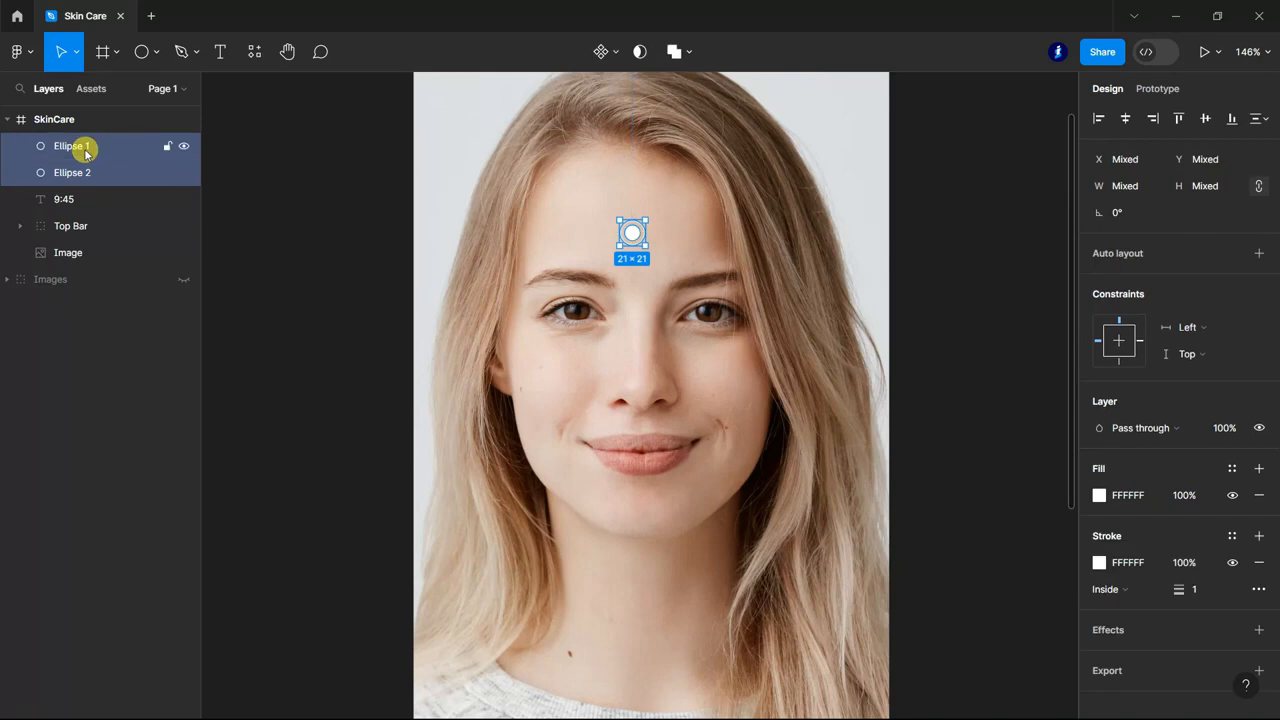
{"action": "key", "text": "ctrl+g"}
{"action": "left_click_drag", "start_coordinate": [634, 229], "coordinate": [548, 455]}
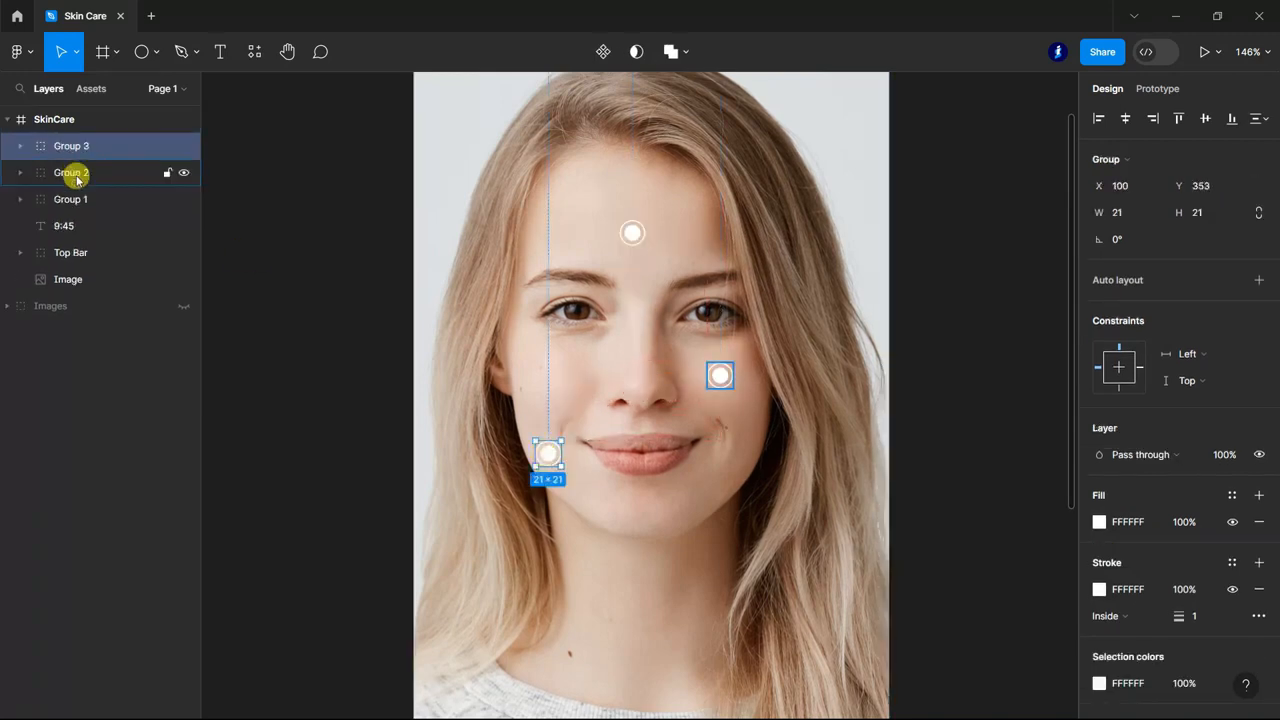
Group the three face markers together
{"action": "left_click", "coordinate": [72, 196], "text": "shift"}
{"action": "key", "text": "ctrl+g"}
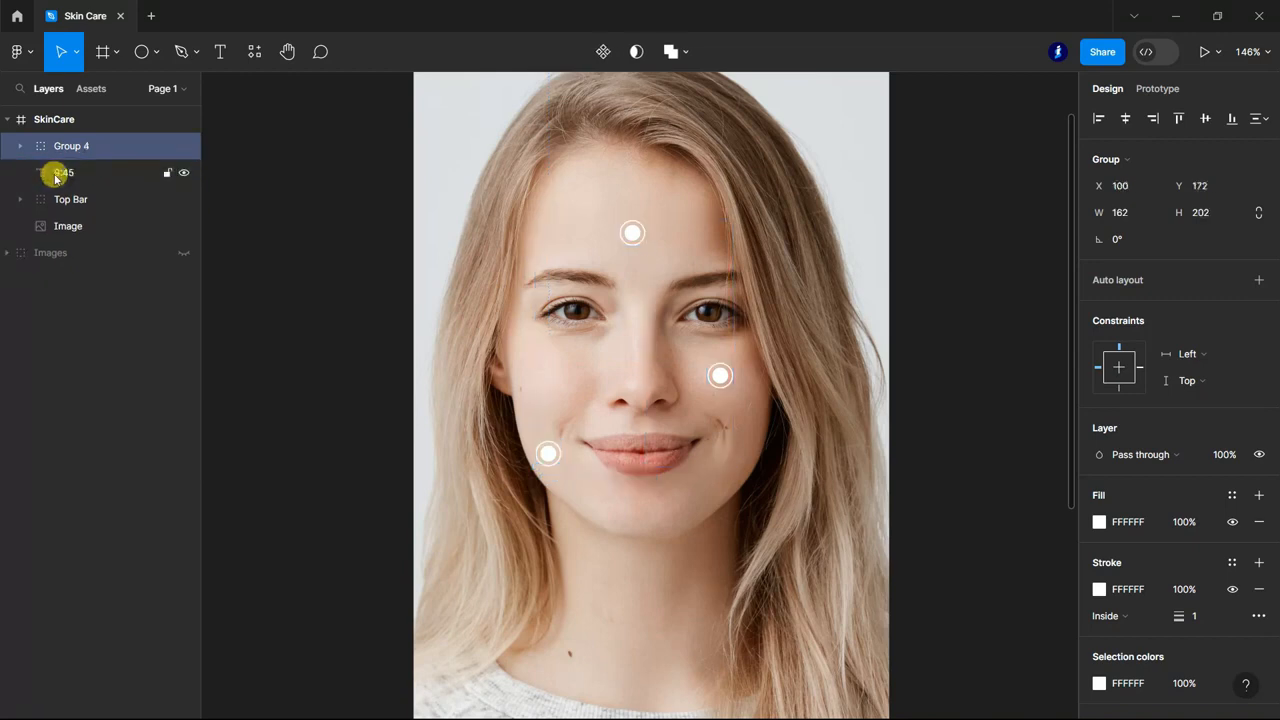
{"action": "left_click", "coordinate": [994, 277]}
Draw a rectangle of about 390 × 631 spanning the frame's full width, from the forehead down to the bottom edge
{"action": "scroll", "coordinate": [960, 270], "scroll_direction": "down", "scroll_amount": 5}
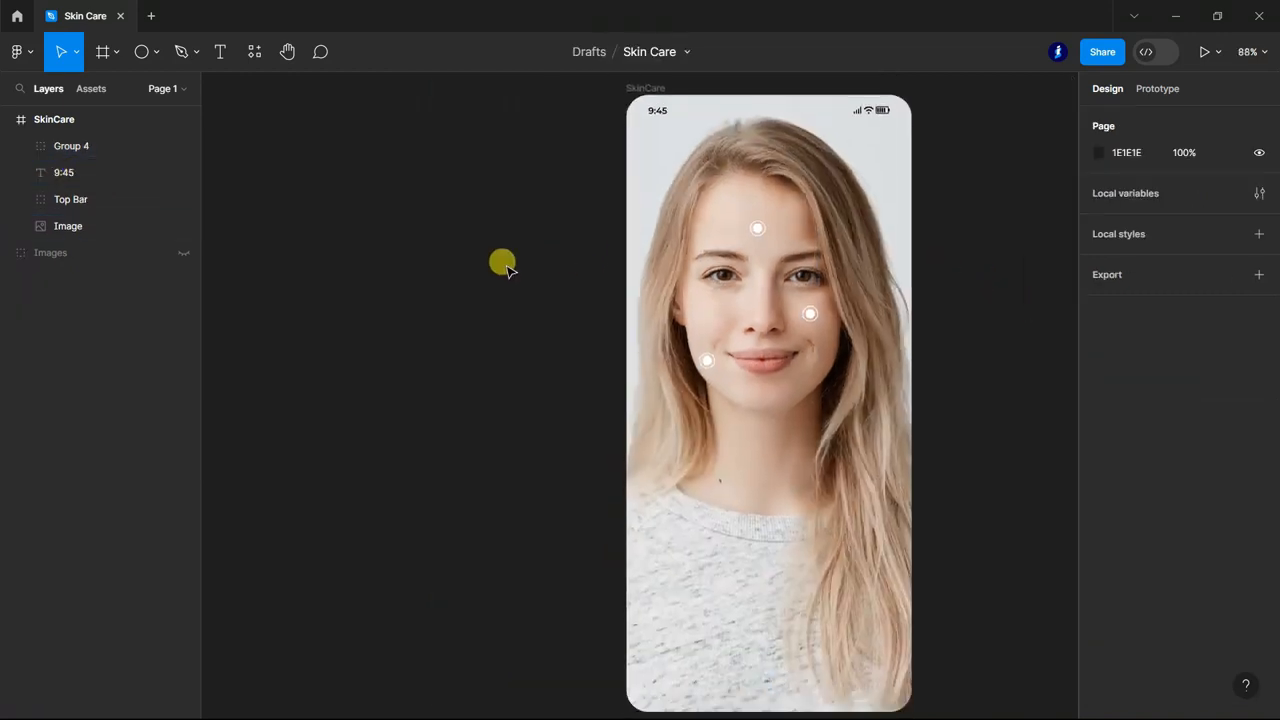
{"action": "scroll", "coordinate": [709, 486], "scroll_direction": "down", "scroll_amount": 3}
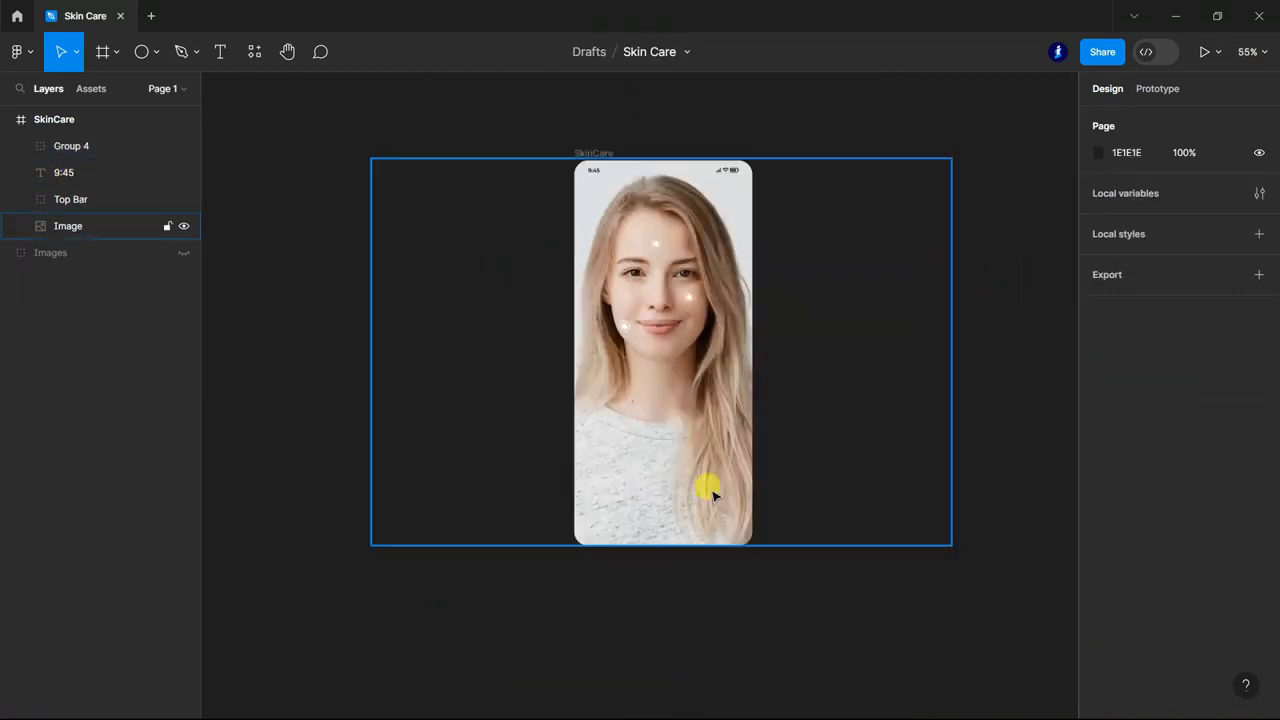
{"action": "left_click", "coordinate": [154, 52]}
{"action": "left_click", "coordinate": [114, 93]}
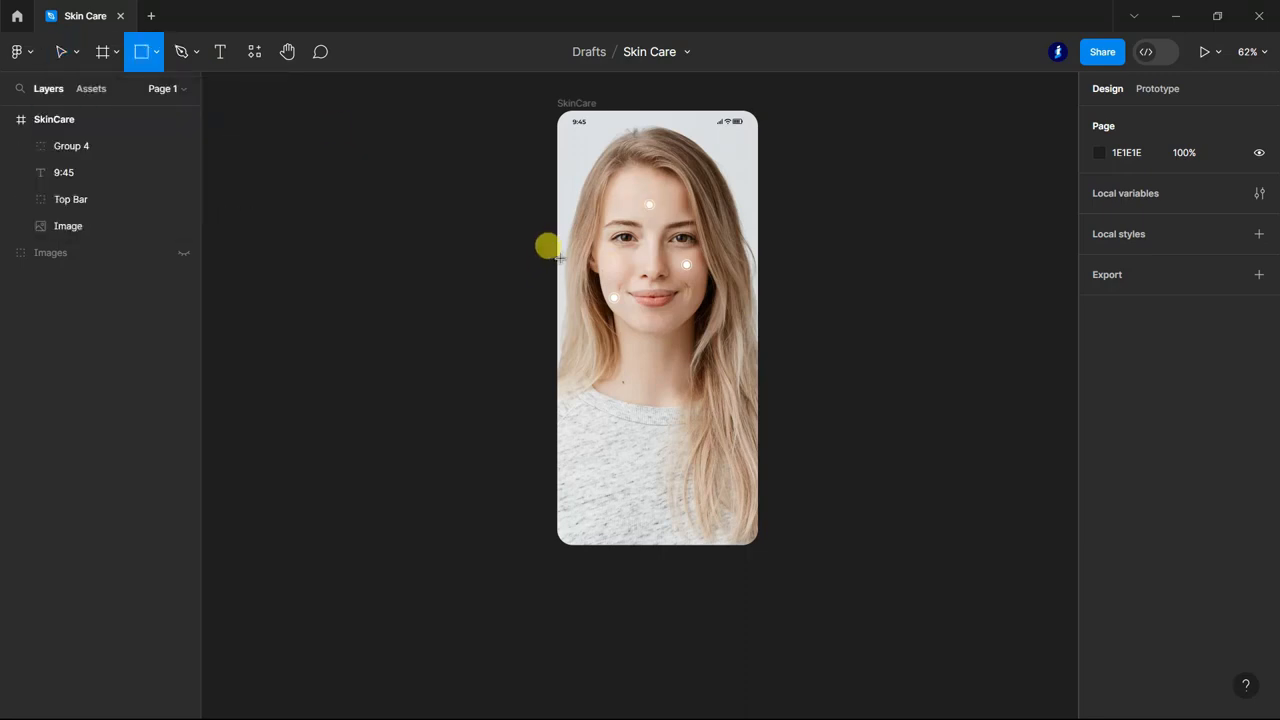
{"action": "mouse_move", "coordinate": [555, 254]}
{"action": "left_mouse_down"}
{"action": "mouse_move", "coordinate": [697, 486]}
{"action": "mouse_move", "coordinate": [758, 548]}
{"action": "left_mouse_up"}
{"action": "scroll", "coordinate": [718, 277], "scroll_direction": "up", "scroll_amount": 1}
{"action": "scroll", "coordinate": [718, 277], "scroll_direction": "up", "scroll_amount": 2}
{"action": "left_click_drag", "start_coordinate": [623, 250], "coordinate": [630, 205]}
{"action": "scroll", "coordinate": [735, 218], "scroll_direction": "up", "scroll_amount": 2}
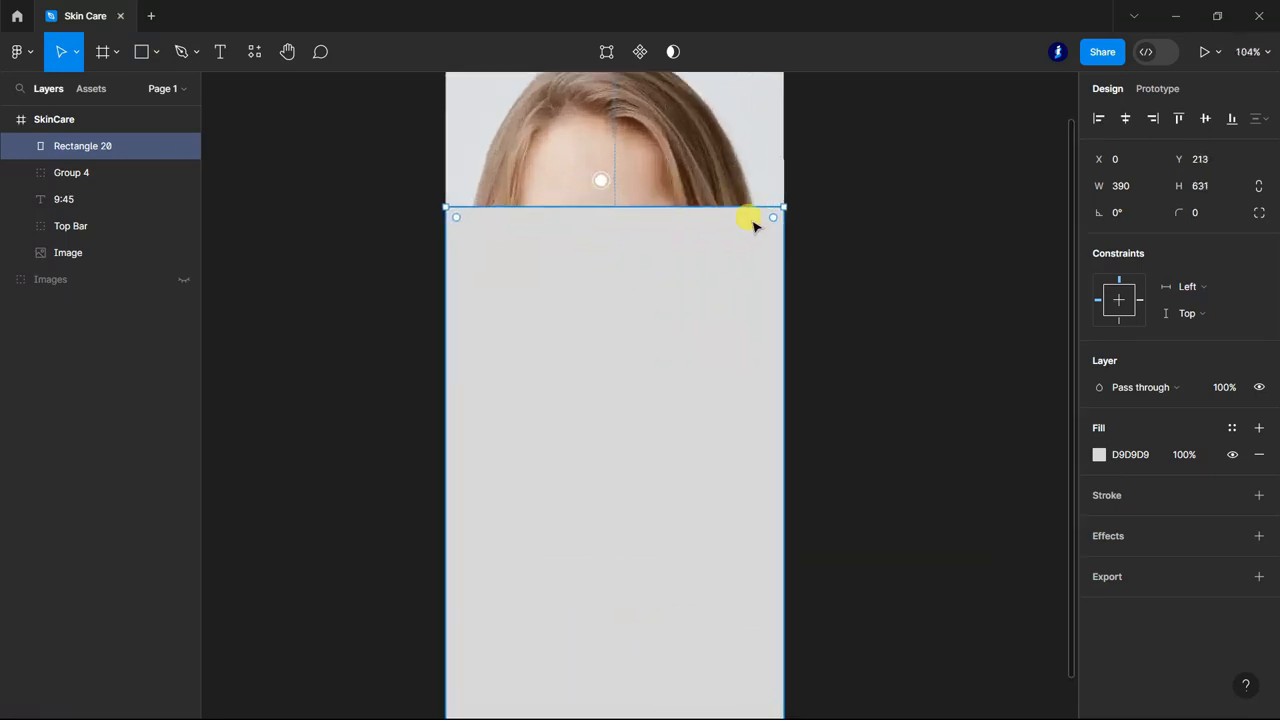
Round the corners of the large grey rectangle to a radius of 30
{"action": "left_click_drag", "start_coordinate": [776, 222], "coordinate": [753, 236]}
{"action": "key", "text": "Down"}
{"action": "key", "text": "Down"}
{"action": "key", "text": "Down"}
{"action": "left_click", "coordinate": [860, 234]}
Fill the rounded rectangle with the dark canvas colour 1E1E1E by sampling it with the eyedropper
{"action": "scroll", "coordinate": [860, 234], "scroll_direction": "down", "scroll_amount": 3}
{"action": "left_click", "coordinate": [771, 286]}
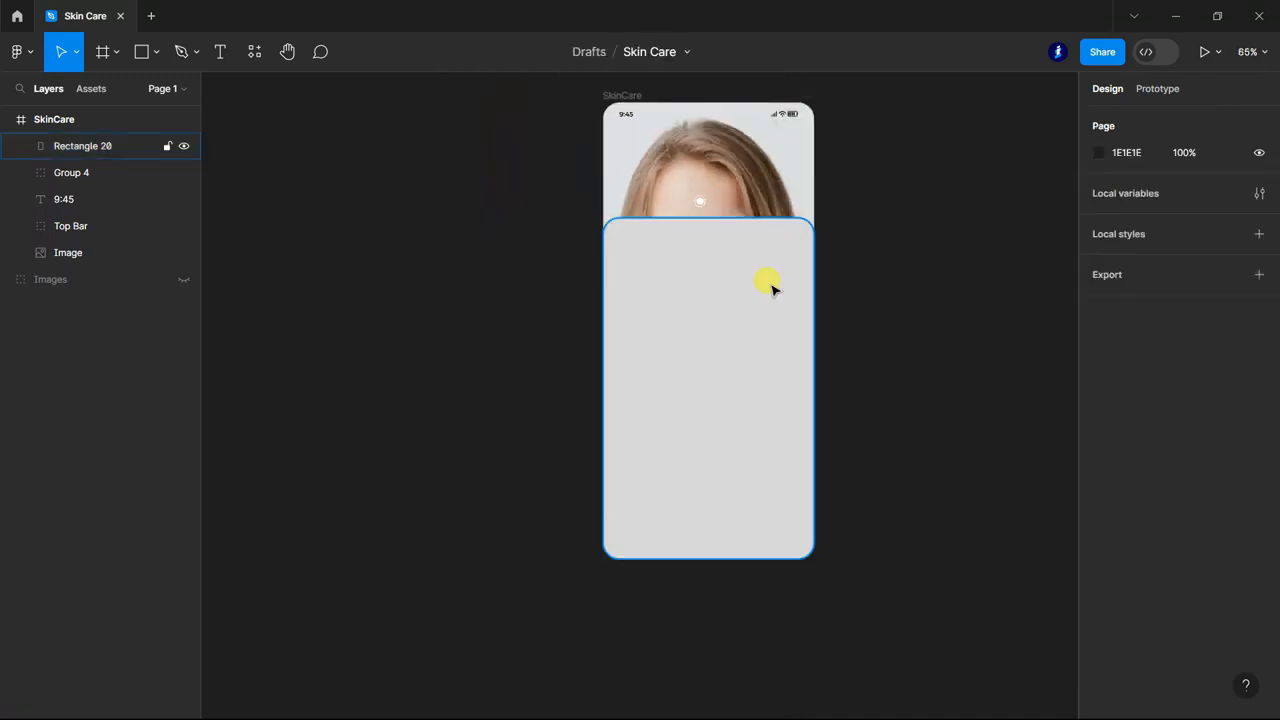
{"action": "left_click", "coordinate": [1100, 456]}
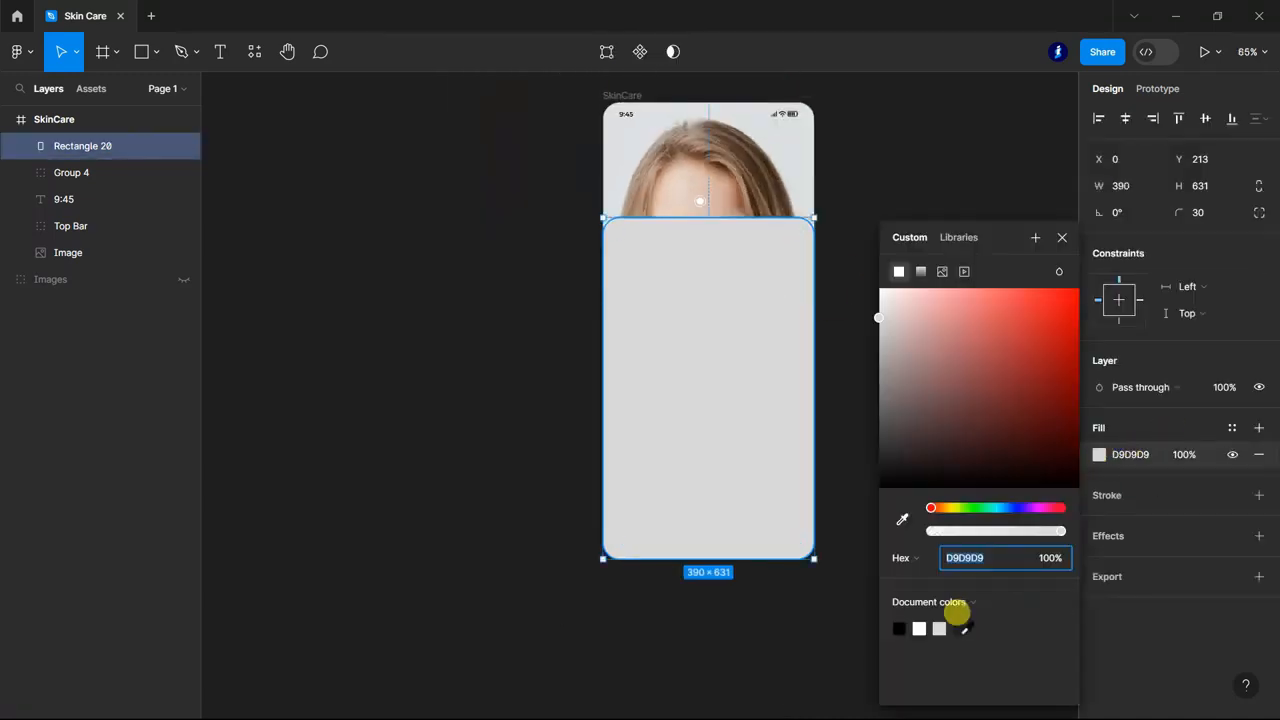
{"action": "left_click", "coordinate": [964, 627]}
{"action": "left_click", "coordinate": [1062, 237]}
{"action": "left_click", "coordinate": [918, 305]}
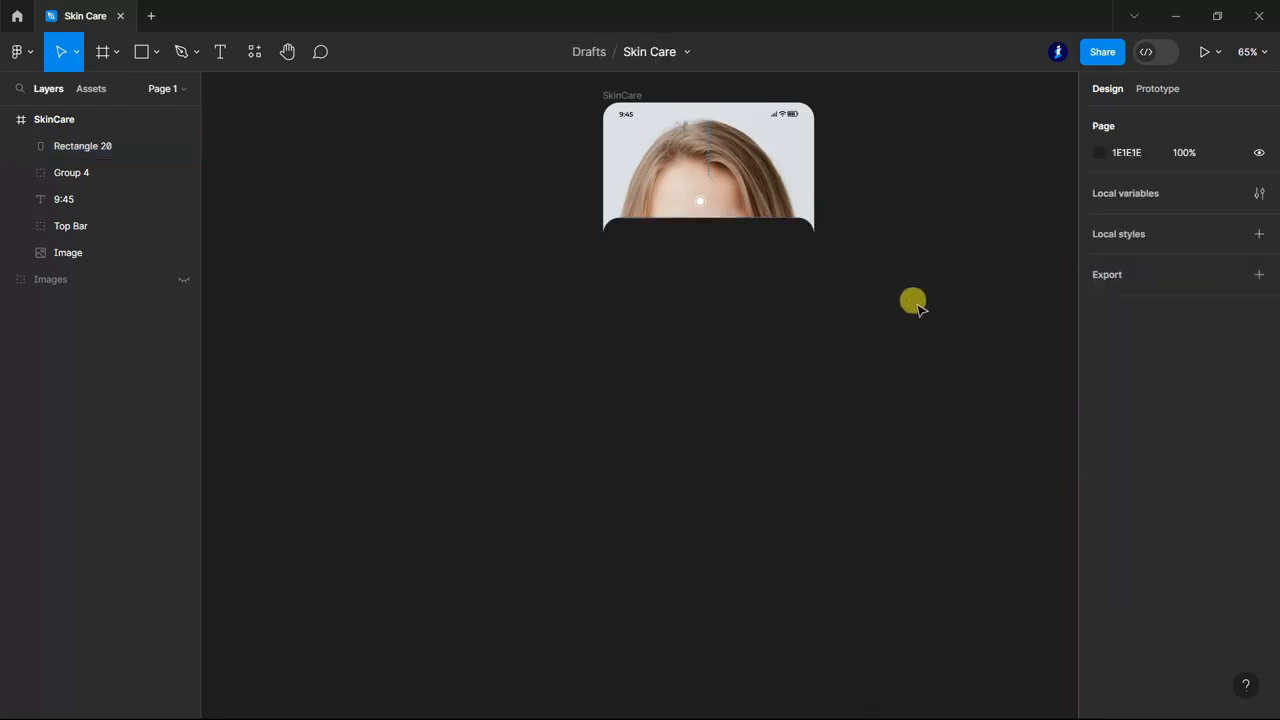
Duplicate the dark rectangle straight down to Y 299 and set the copy's fill to FFFFFF
{"action": "scroll", "coordinate": [700, 266], "scroll_direction": "up", "scroll_amount": 3}
{"action": "left_click", "coordinate": [712, 222]}
{"action": "left_click_drag", "start_coordinate": [713, 222], "coordinate": [709, 285]}
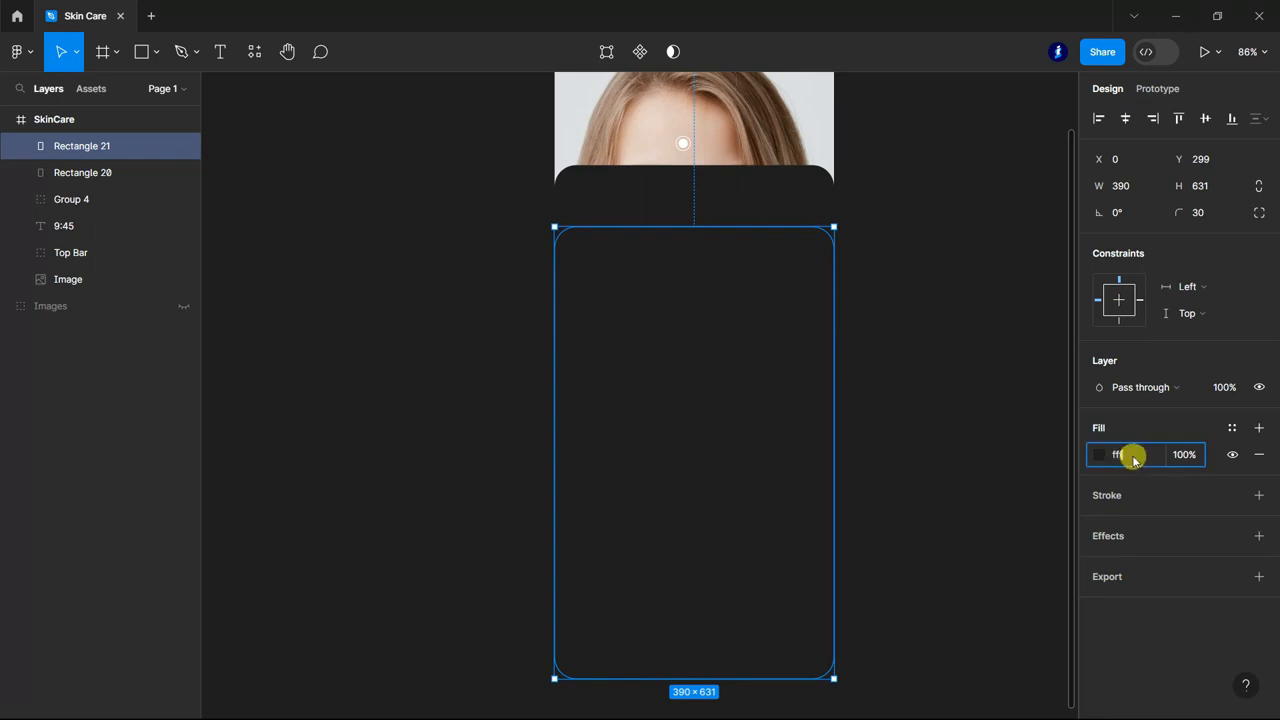
{"action": "key", "text": "Return"}
Shorten the white rectangle to end at the frame's bottom edge, and lower its top edge to Y 306 with a height of 538
{"action": "scroll", "coordinate": [855, 420], "scroll_direction": "down", "scroll_amount": 5}
{"action": "scroll", "coordinate": [795, 540], "scroll_direction": "up", "scroll_amount": 1}
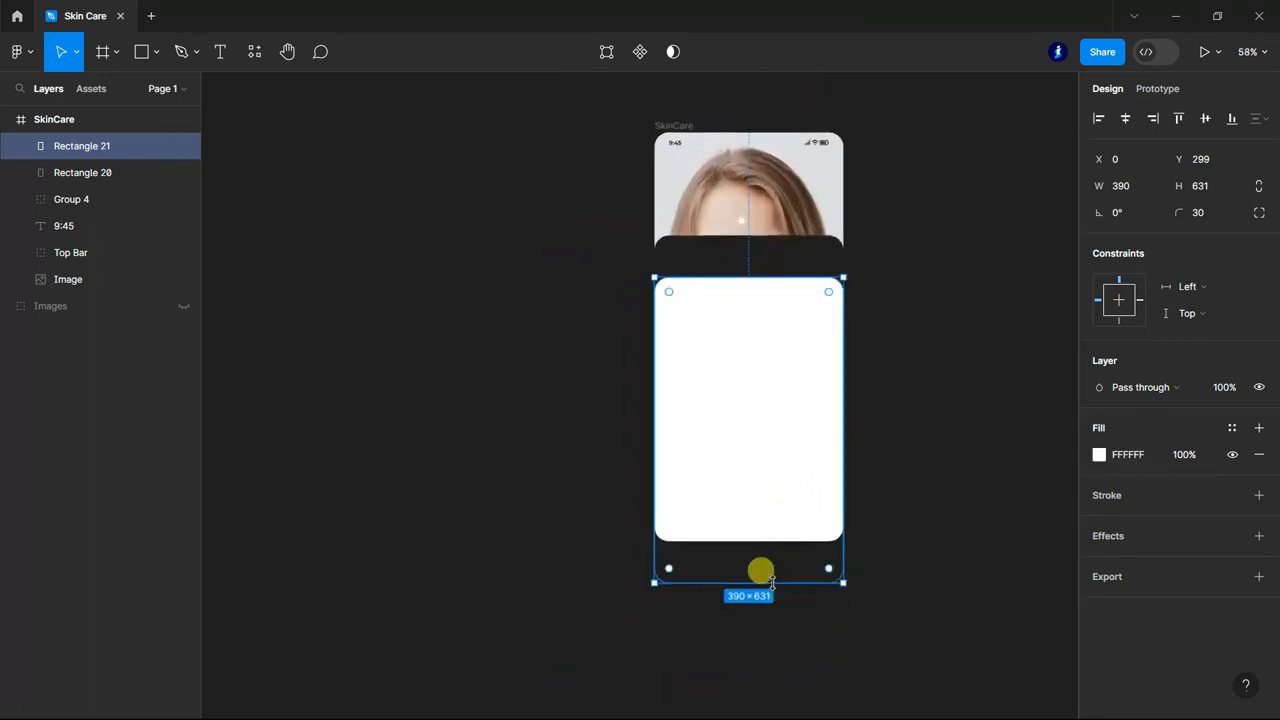
{"action": "left_click_drag", "start_coordinate": [771, 582], "coordinate": [769, 540]}
{"action": "left_click", "coordinate": [963, 388]}
{"action": "scroll", "coordinate": [777, 214], "scroll_direction": "up", "scroll_amount": 5}
{"action": "left_click", "coordinate": [716, 340]}
{"action": "double_click", "coordinate": [716, 340]}
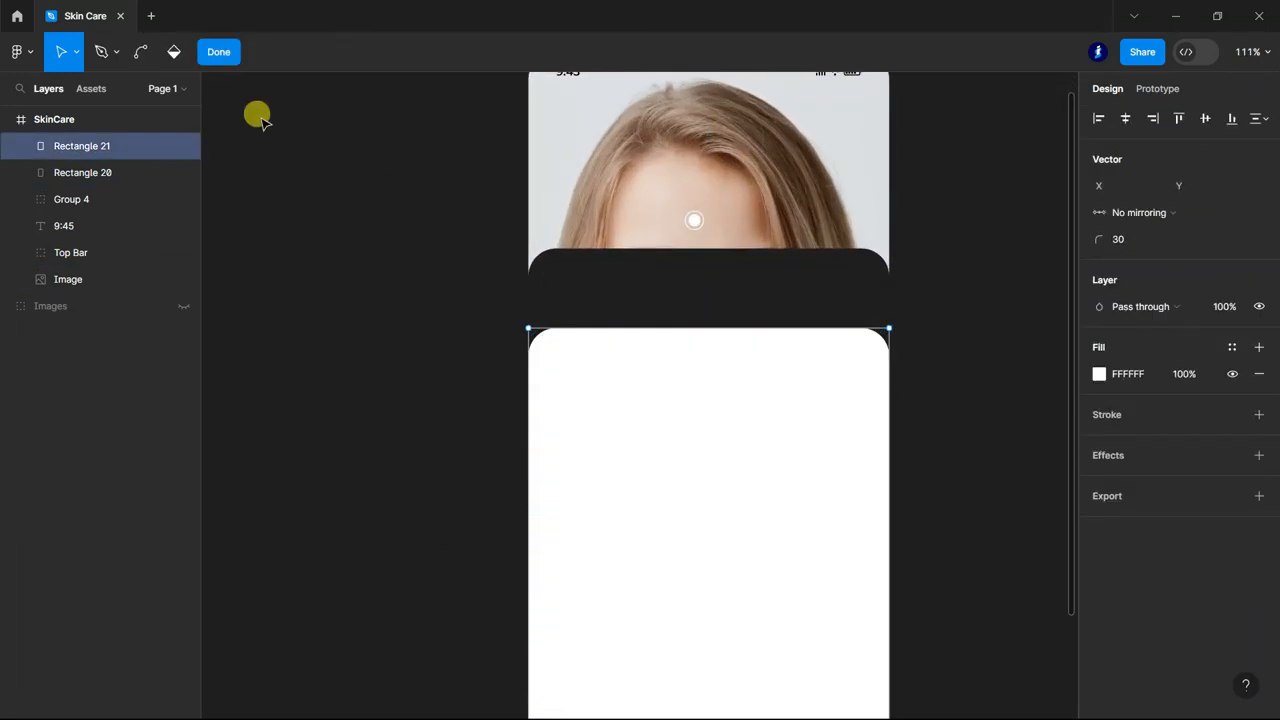
{"action": "left_click", "coordinate": [218, 52]}
{"action": "left_click_drag", "start_coordinate": [728, 330], "coordinate": [728, 338]}
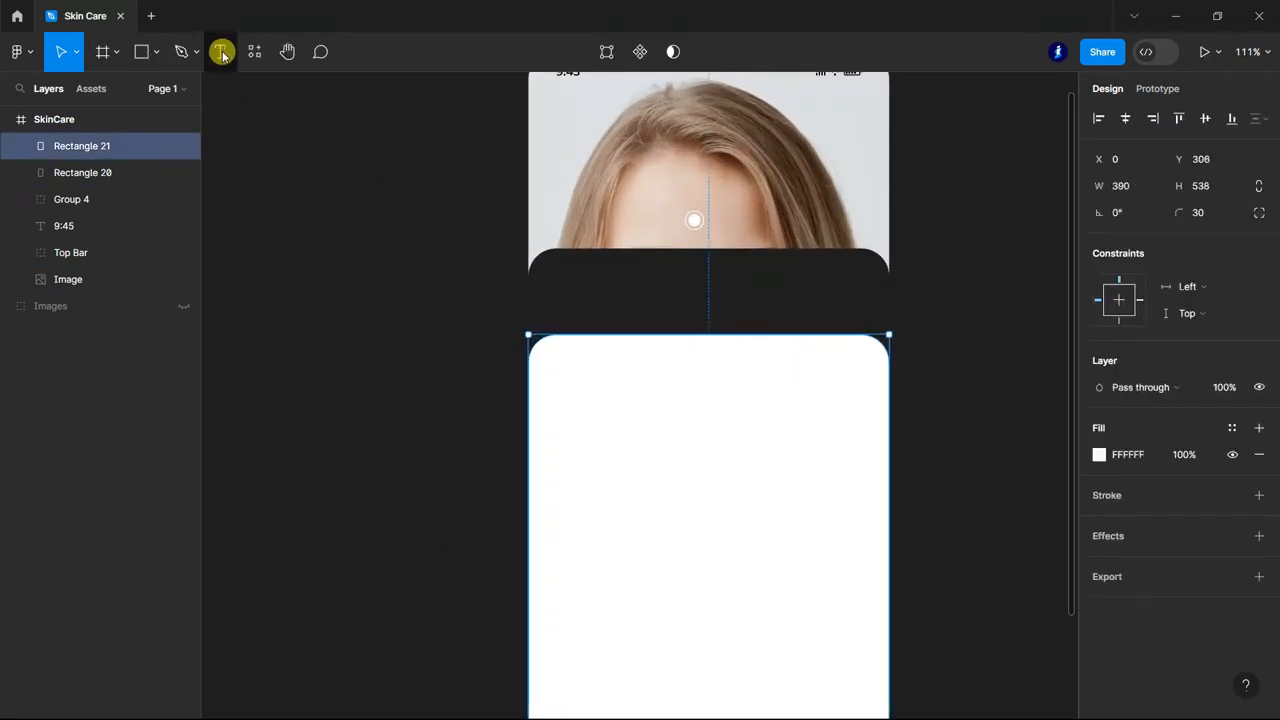
Add the text "Skin Care" to the left half of the dark band and nudge it to X 78, Y 260
{"action": "left_click", "coordinate": [220, 52]}
{"action": "scroll", "coordinate": [666, 282], "scroll_direction": "up", "scroll_amount": 1}
{"action": "scroll", "coordinate": [660, 283], "scroll_direction": "up", "scroll_amount": 4}
{"action": "left_click", "coordinate": [580, 294]}
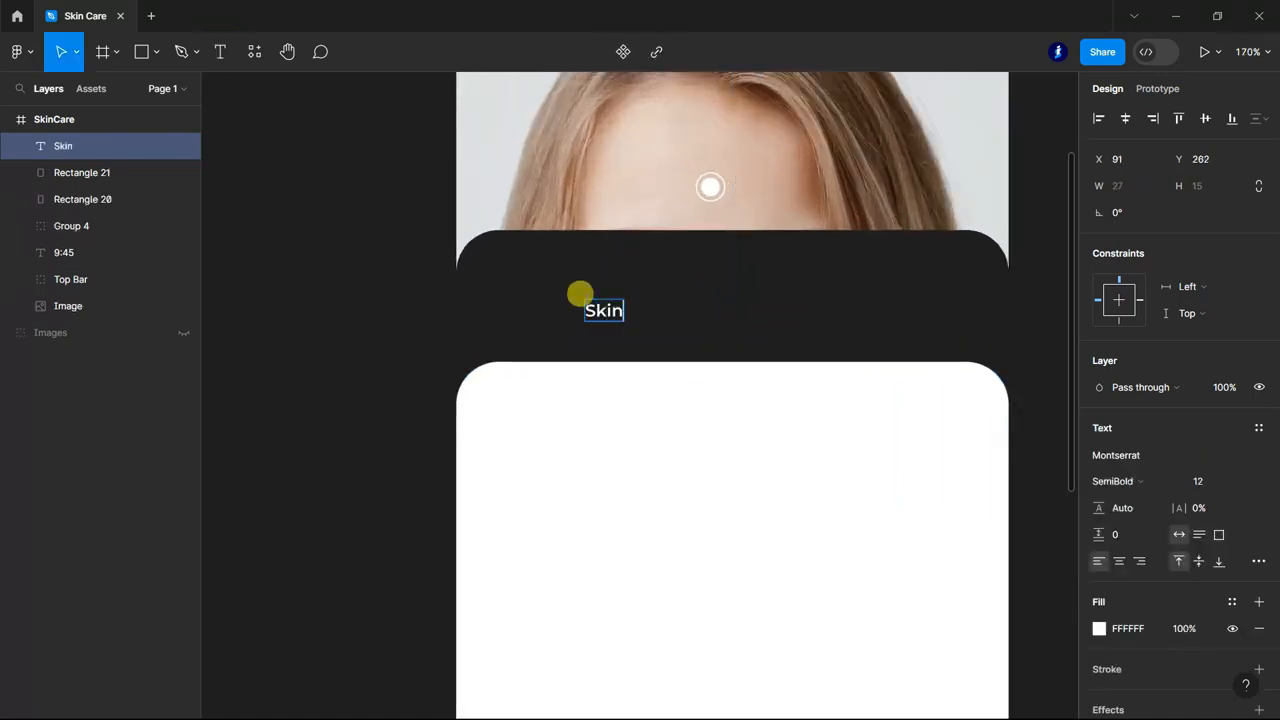
{"action": "key", "text": "Escape"}
{"action": "scroll", "coordinate": [580, 302], "scroll_direction": "up", "scroll_amount": 4}
{"action": "left_click_drag", "start_coordinate": [580, 313], "coordinate": [550, 308]}
Set the "Skin Care" label's font size to 16 and move the label up to X 81, Y 251
{"action": "left_click", "coordinate": [1240, 481]}
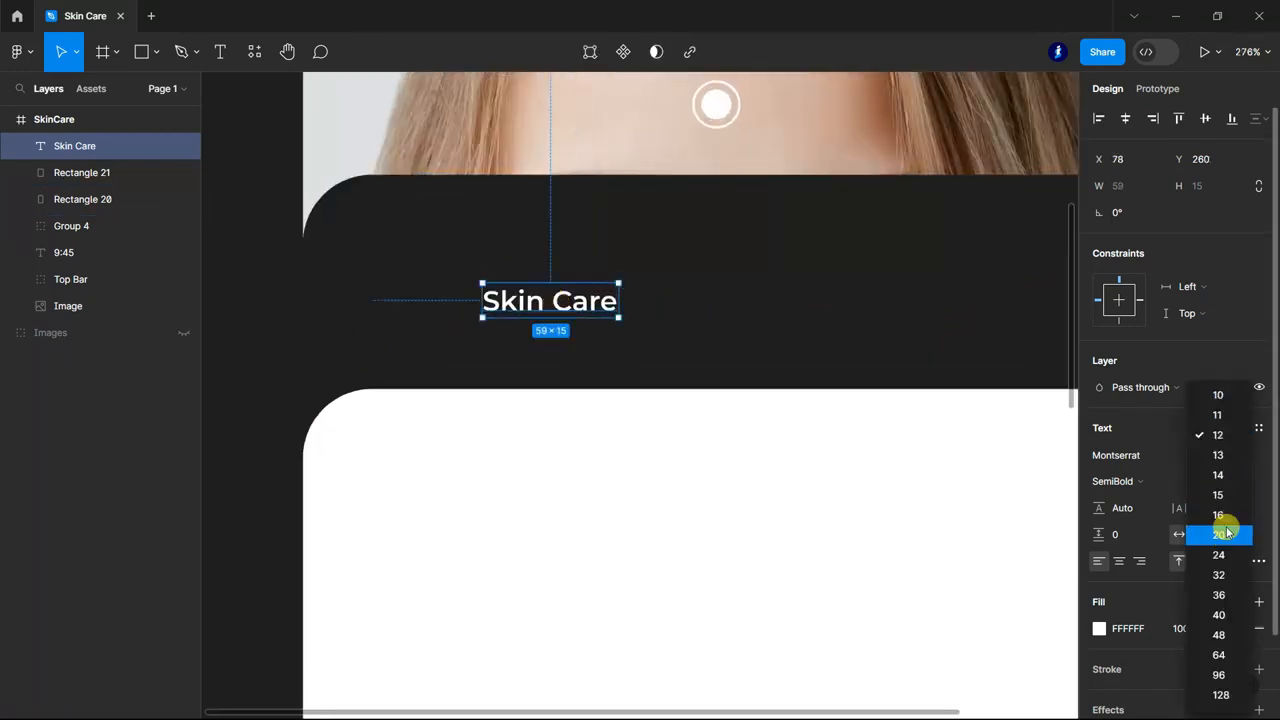
{"action": "left_click", "coordinate": [1224, 534]}
{"action": "left_click", "coordinate": [1238, 484]}
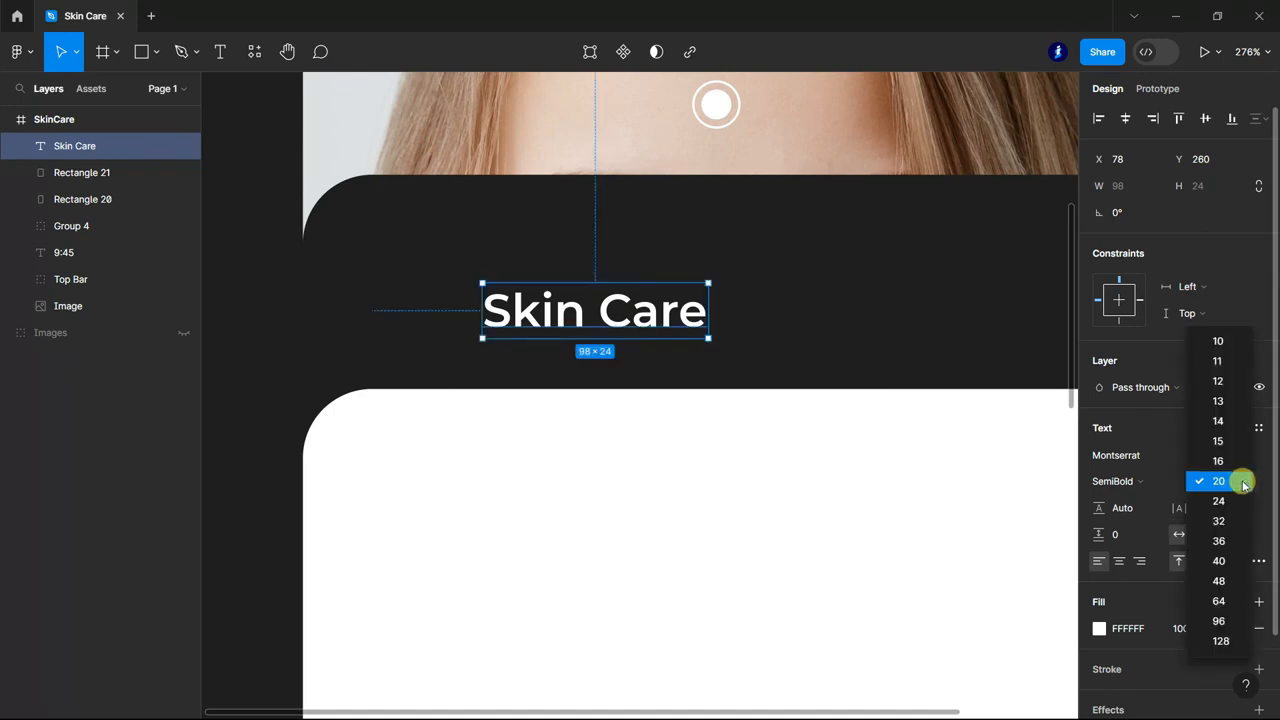
{"action": "left_click", "coordinate": [1214, 460]}
{"action": "left_click_drag", "start_coordinate": [586, 314], "coordinate": [601, 292]}
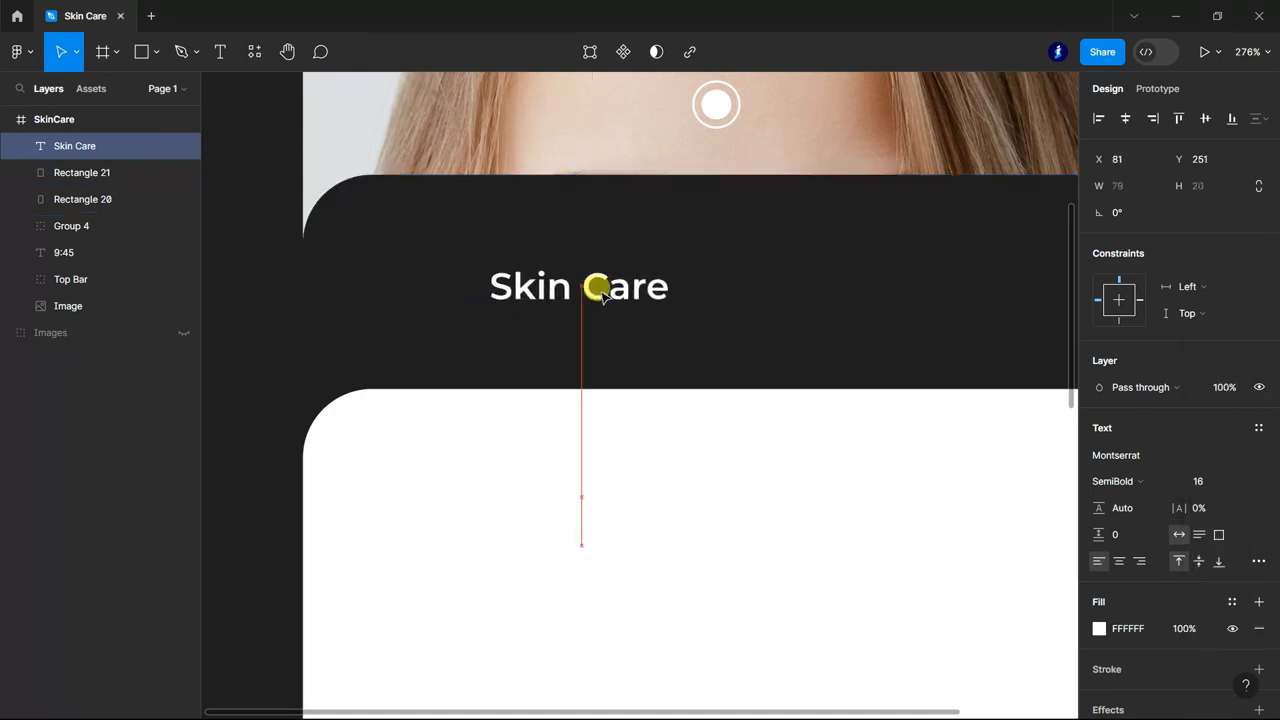
Add the text "75%" and center it directly beneath the "Skin Care" label
{"action": "left_click", "coordinate": [220, 51]}
{"action": "scroll", "coordinate": [470, 280], "scroll_direction": "up", "scroll_amount": 3}
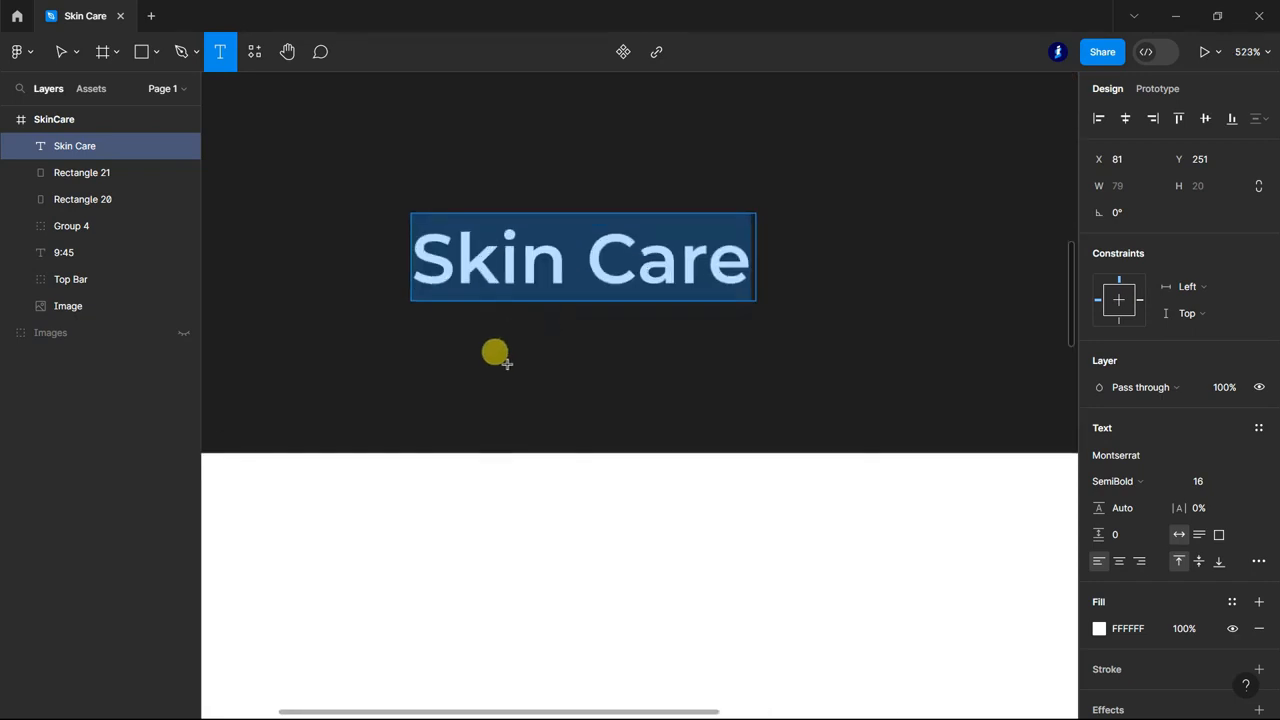
{"action": "left_click", "coordinate": [499, 360]}
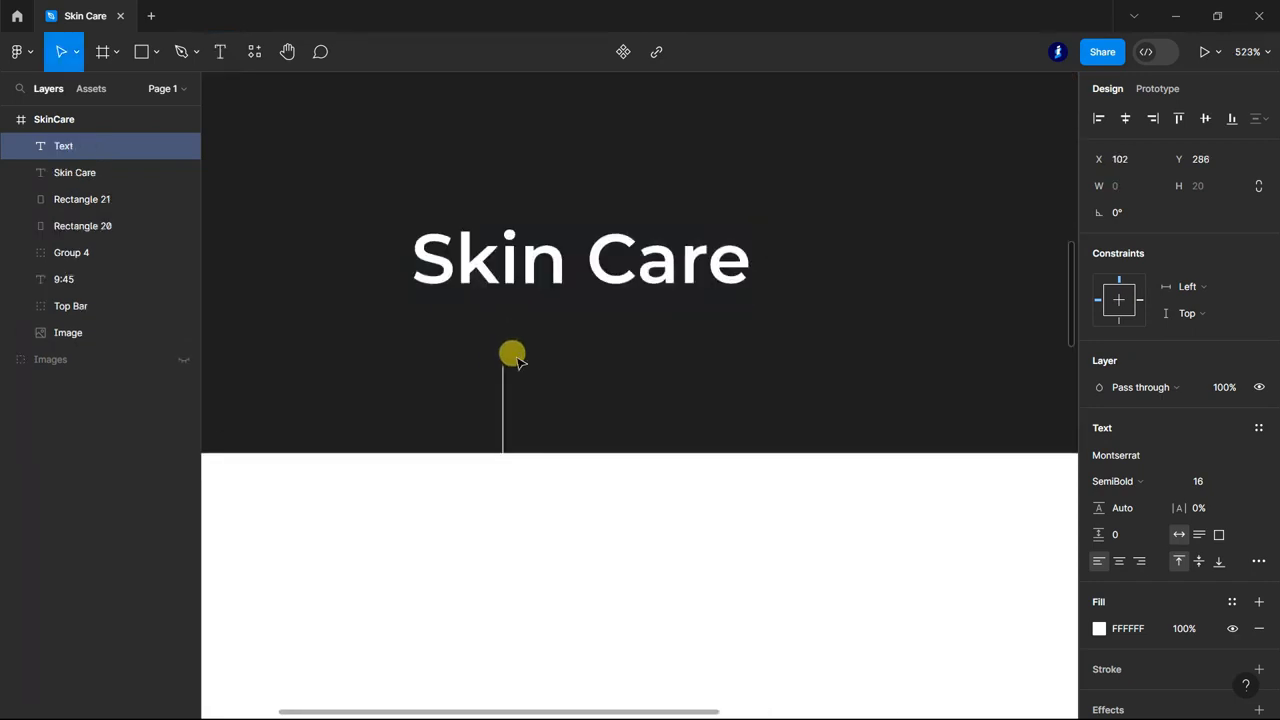
{"action": "type", "text": "75%"}
{"action": "left_click_drag", "start_coordinate": [516, 372], "coordinate": [611, 409]}
{"action": "scroll", "coordinate": [688, 455], "scroll_direction": "down", "scroll_amount": 3}
{"action": "left_click", "coordinate": [263, 423]}
{"action": "scroll", "coordinate": [611, 409], "scroll_direction": "down", "scroll_amount": 5}
{"action": "left_click", "coordinate": [290, 415]}
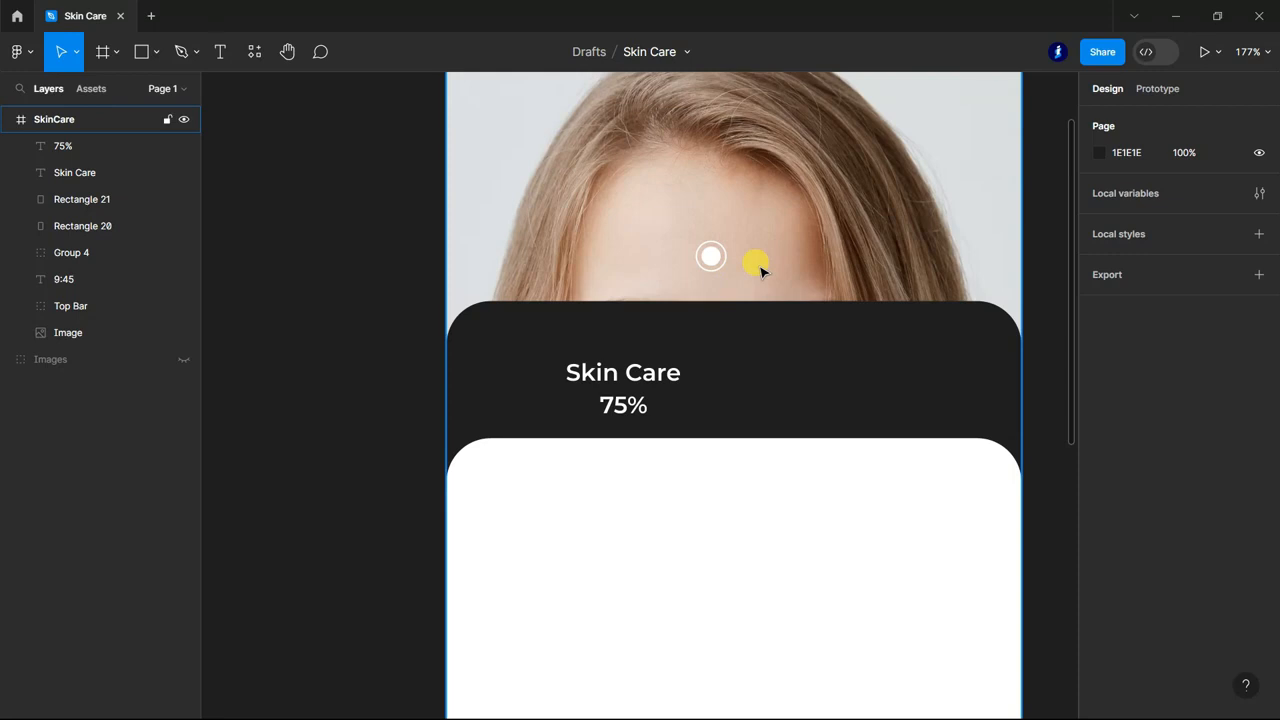
Draw a vertical divider line about 42 long beside the labels and place it near the middle of the dark band
{"action": "scroll", "coordinate": [757, 266], "scroll_direction": "down", "scroll_amount": 1}
{"action": "left_click", "coordinate": [155, 52]}
{"action": "left_click", "coordinate": [104, 114]}
{"action": "scroll", "coordinate": [743, 323], "scroll_direction": "up", "scroll_amount": 5}
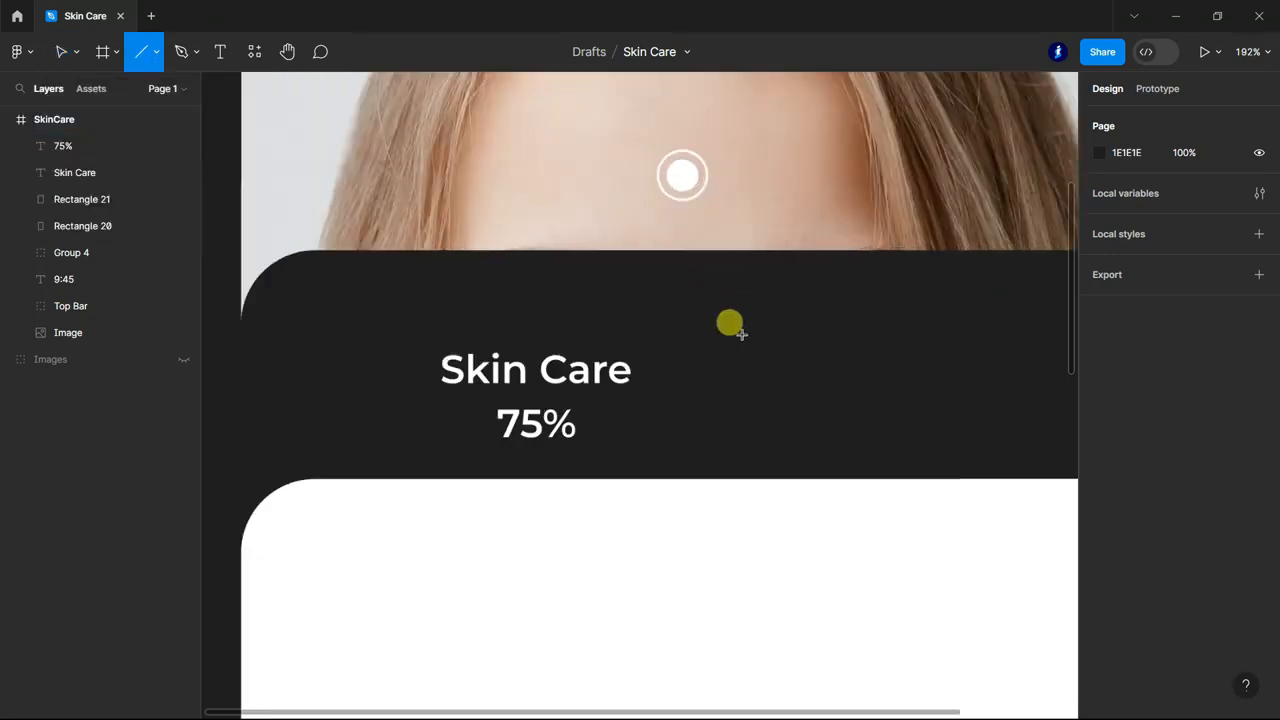
{"action": "left_click_drag", "start_coordinate": [685, 368], "coordinate": [689, 480]}
{"action": "double_click", "coordinate": [685, 411]}
{"action": "left_click", "coordinate": [207, 47]}
{"action": "double_click", "coordinate": [687, 412]}
{"action": "left_click", "coordinate": [218, 54]}
{"action": "left_click_drag", "start_coordinate": [700, 381], "coordinate": [708, 368]}
Give the divider line a stroke weight of 2, the colour FFFFFF and round caps at both ends
{"action": "type", "text": "2"}
{"action": "key", "text": "Return"}
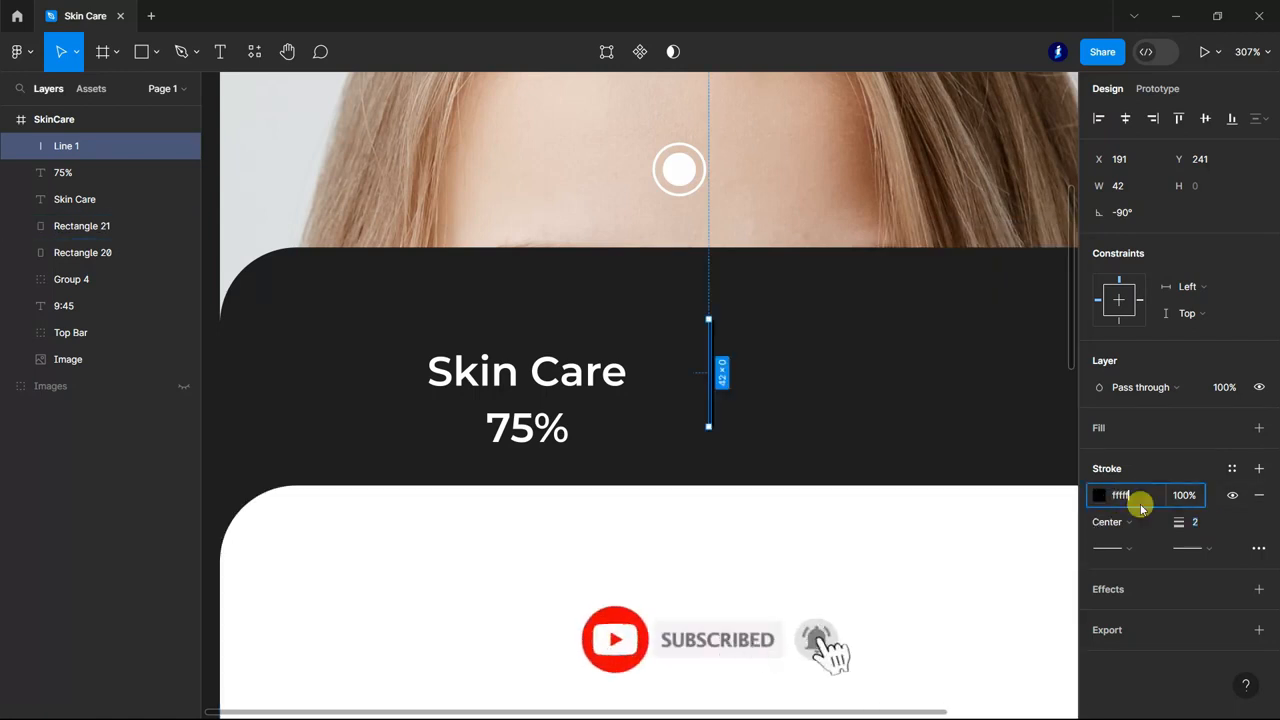
{"action": "left_click", "coordinate": [1211, 549]}
{"action": "left_click", "coordinate": [1149, 676]}
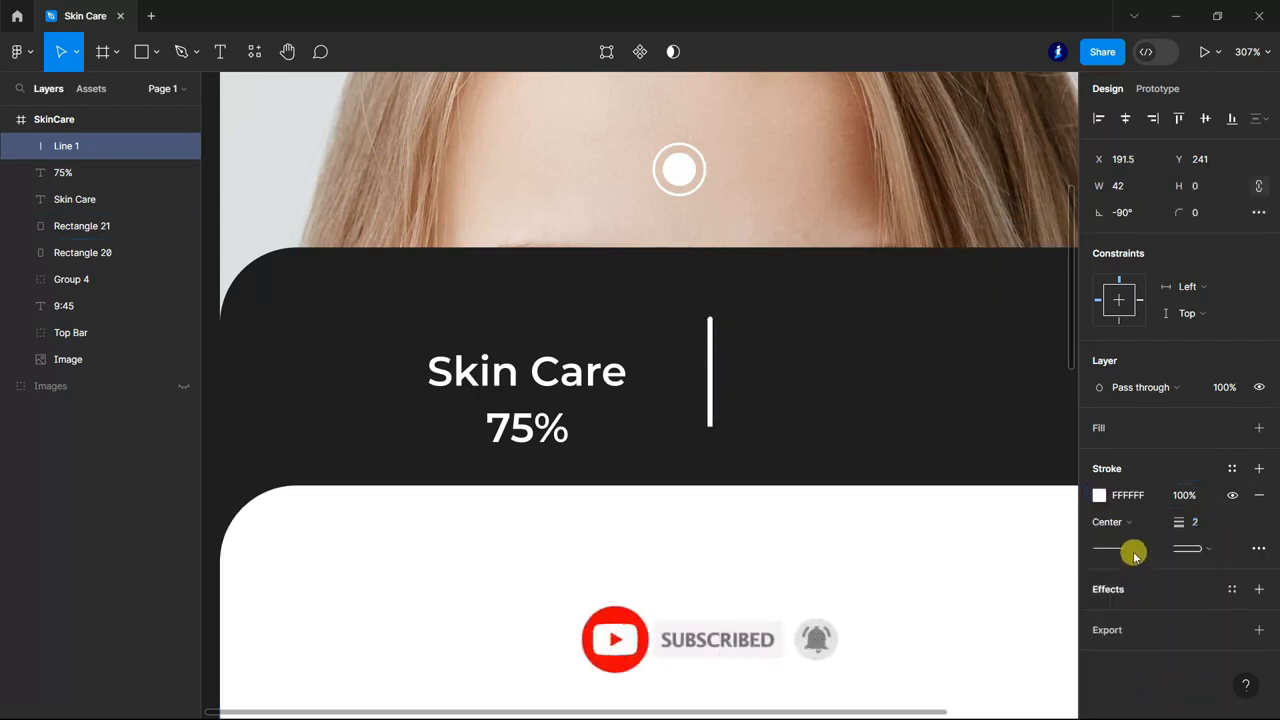
{"action": "left_click", "coordinate": [1130, 549]}
{"action": "left_click", "coordinate": [1149, 675]}
{"action": "scroll", "coordinate": [880, 374], "scroll_direction": "down", "scroll_amount": 2}
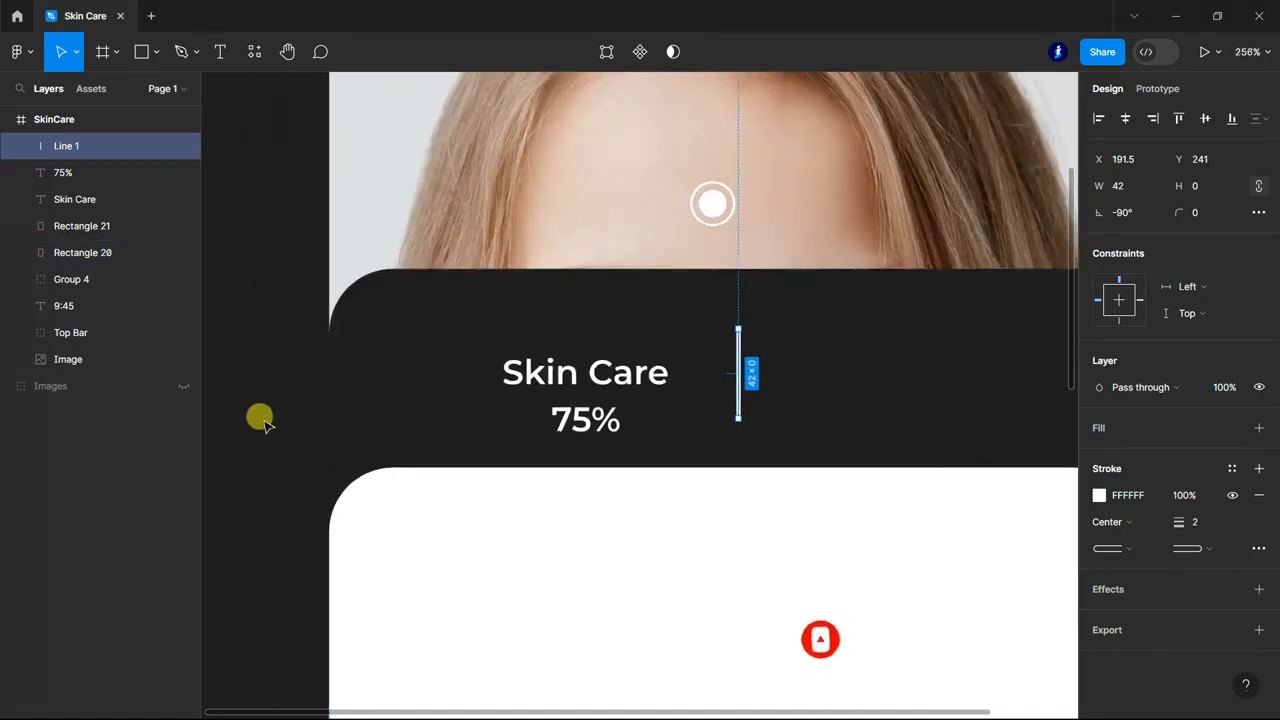
{"action": "left_click", "coordinate": [257, 521]}
Raise the "Skin Care" and "75%" labels level with the divider and place a copy of both on its other side
{"action": "left_click", "coordinate": [622, 378]}
{"action": "left_click", "coordinate": [586, 423], "text": "shift"}
{"action": "double_click", "coordinate": [594, 370]}
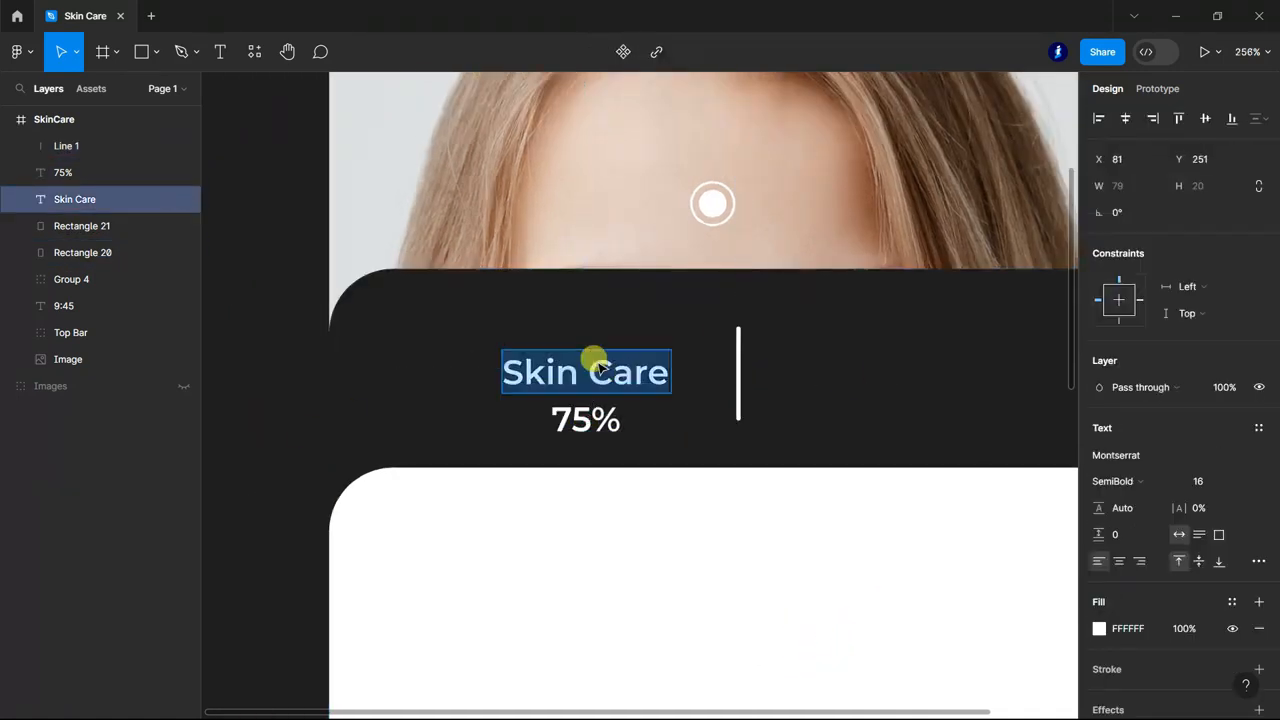
{"action": "left_click", "coordinate": [68, 176], "text": "shift"}
{"action": "left_click_drag", "start_coordinate": [591, 381], "coordinate": [918, 367]}
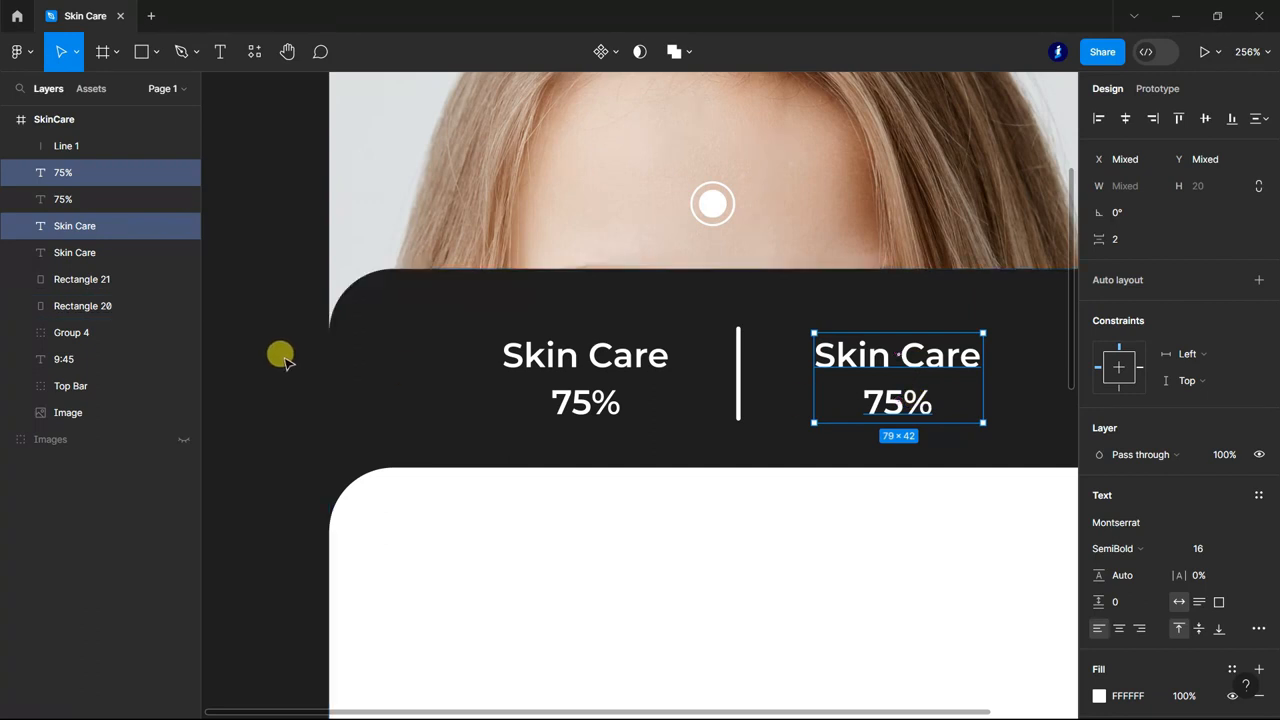
{"action": "left_click", "coordinate": [285, 363]}
Change the copied percentage beyond the divider to "25%"
{"action": "scroll", "coordinate": [285, 363], "scroll_direction": "down", "scroll_amount": 5}
{"action": "scroll", "coordinate": [556, 354], "scroll_direction": "up", "scroll_amount": 4}
{"action": "left_click", "coordinate": [220, 52]}
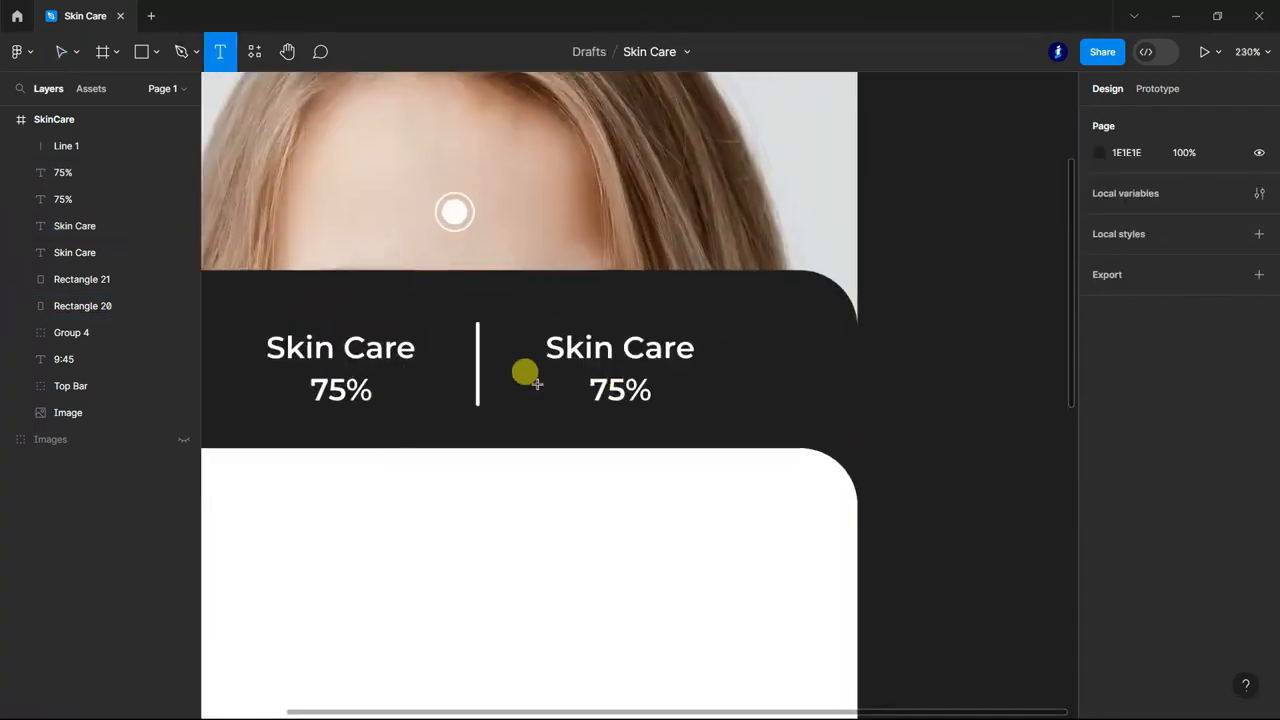
{"action": "scroll", "coordinate": [586, 385], "scroll_direction": "up", "scroll_amount": 3}
{"action": "left_click", "coordinate": [612, 384]}
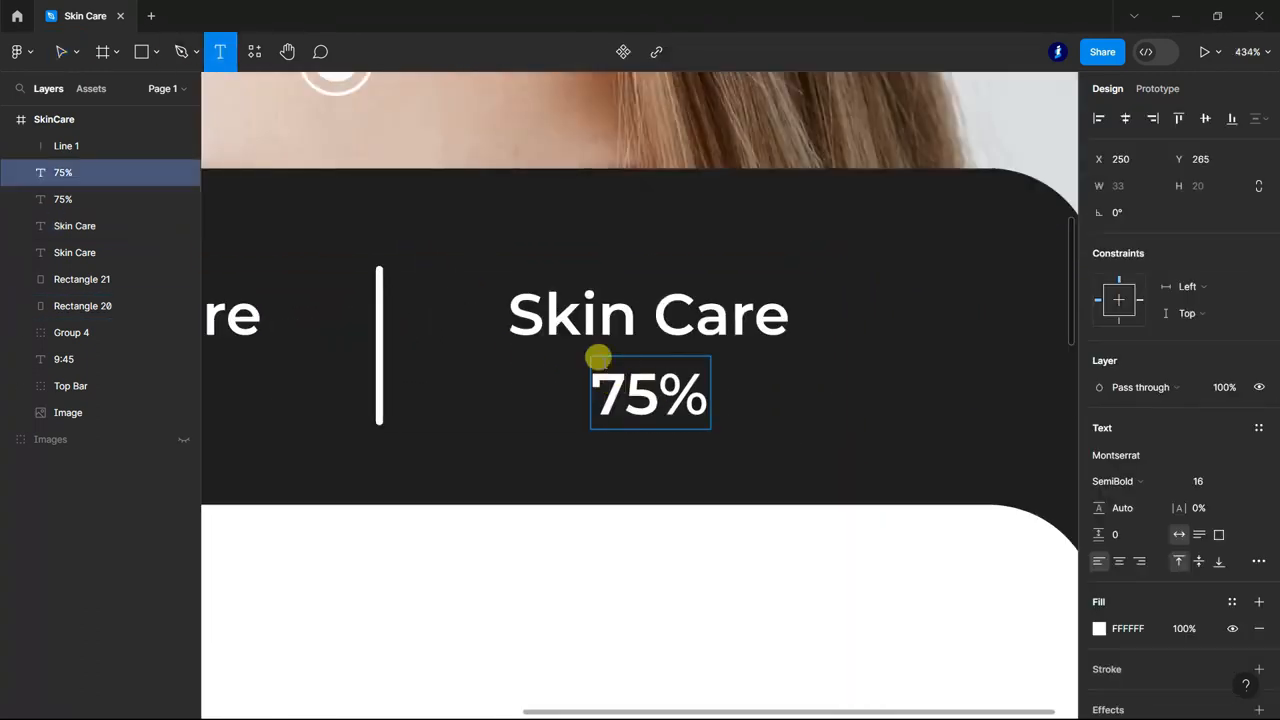
{"action": "key", "text": "BackSpace"}
{"action": "type", "text": "2"}
{"action": "scroll", "coordinate": [608, 302], "scroll_direction": "up", "scroll_amount": 1}
Replace the copied "Skin Care" label above "25%" with the text "Moisture"
{"action": "left_click", "coordinate": [563, 302]}
{"action": "key", "text": "ctrl+a"}
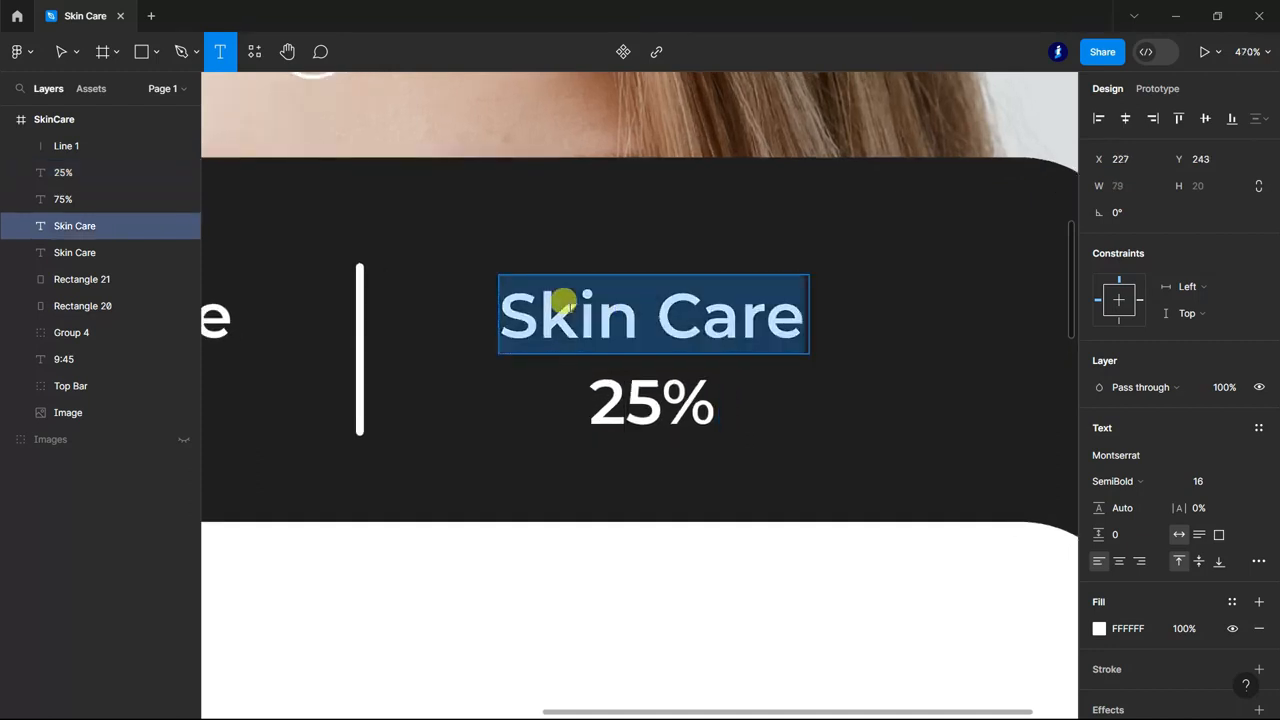
{"action": "type", "text": "Mo"}
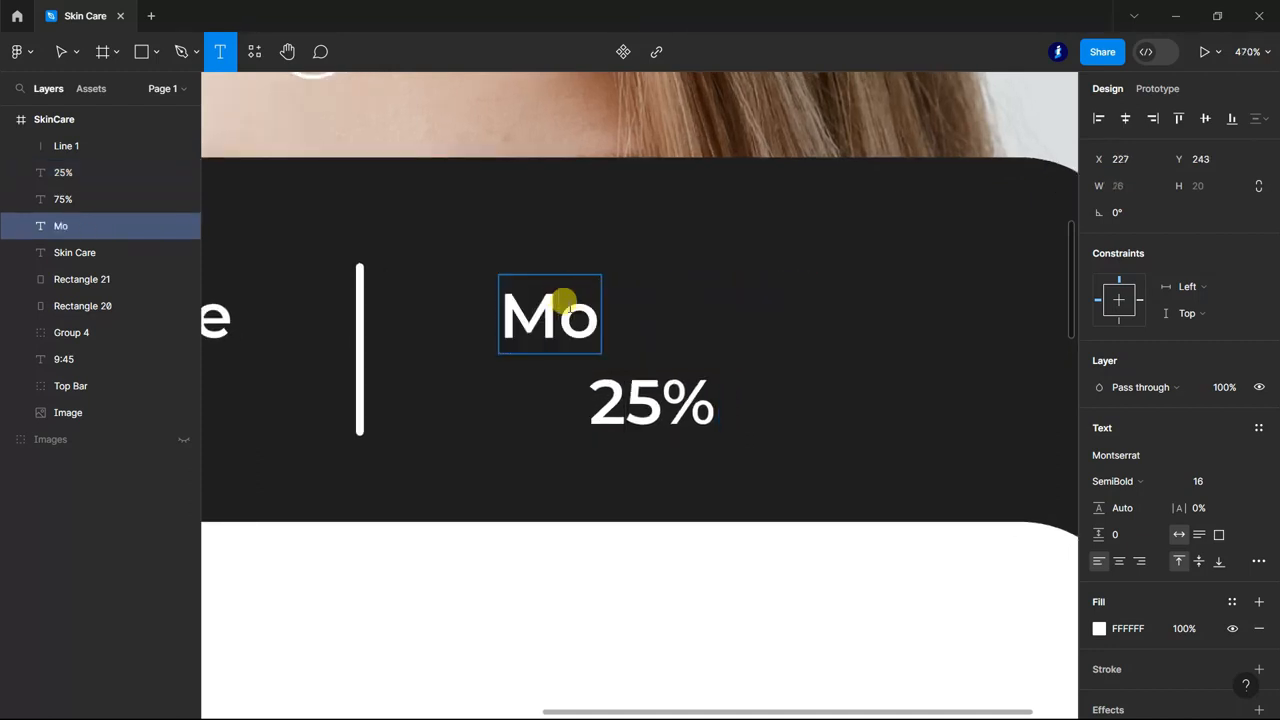
{"action": "type", "text": "usture"}
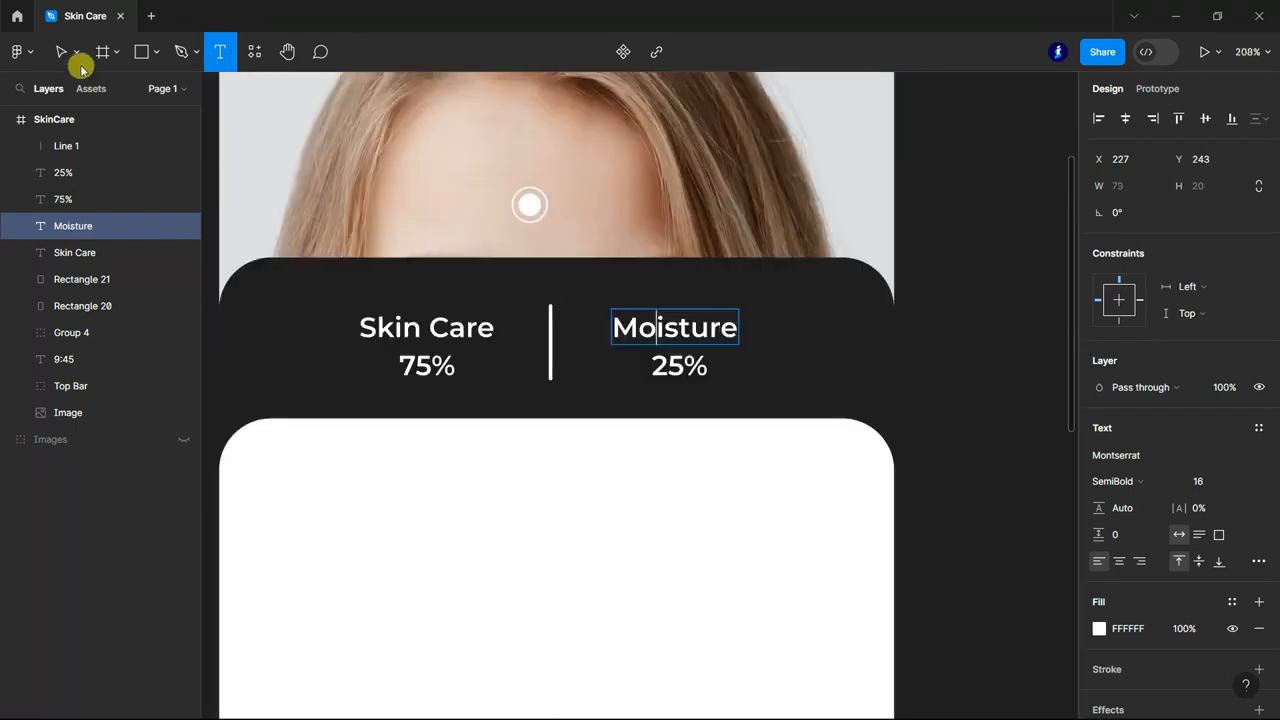
{"action": "key", "text": "Escape"}
{"action": "left_click", "coordinate": [940, 245]}
Change the fill of the "75%" text to a custom pink
{"action": "scroll", "coordinate": [950, 235], "scroll_direction": "down", "scroll_amount": 5}
{"action": "scroll", "coordinate": [749, 266], "scroll_direction": "up", "scroll_amount": 8}
{"action": "left_click", "coordinate": [455, 390]}
{"action": "scroll", "coordinate": [1215, 515], "scroll_direction": "down", "scroll_amount": 1}
{"action": "left_click", "coordinate": [1100, 535]}
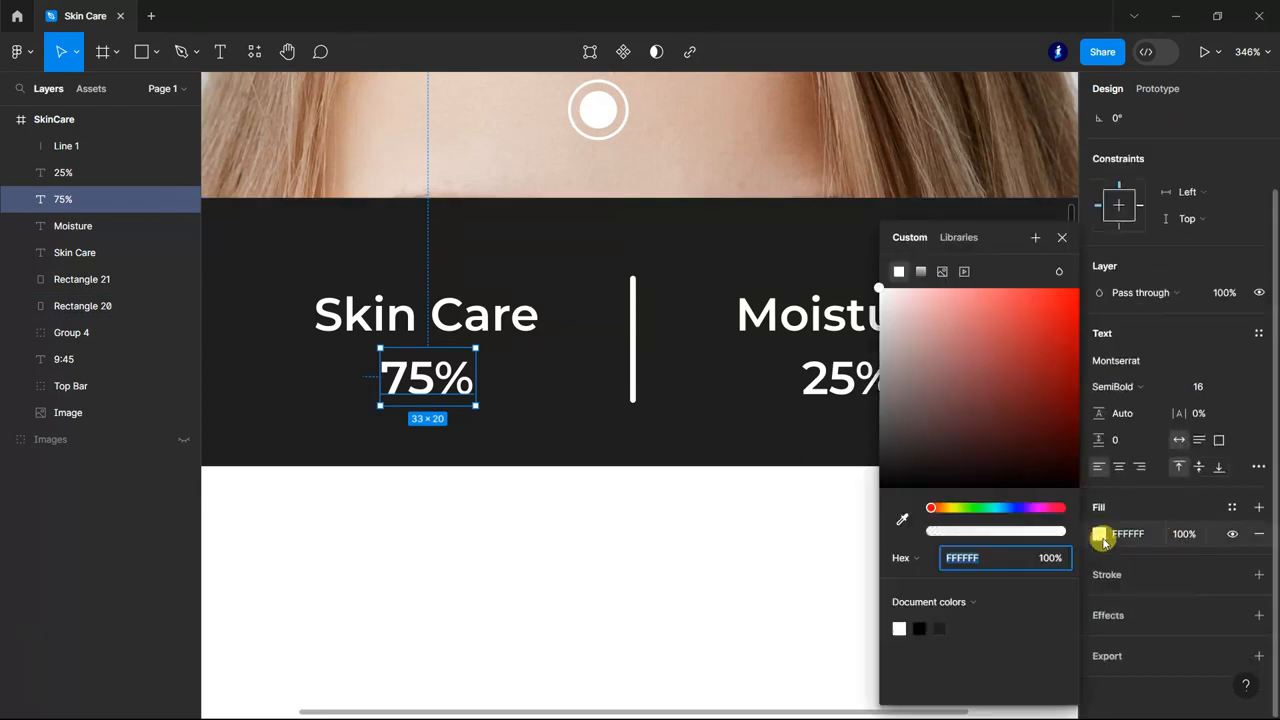
{"action": "left_click", "coordinate": [1034, 507]}
{"action": "left_click_drag", "start_coordinate": [1040, 366], "coordinate": [1003, 311]}
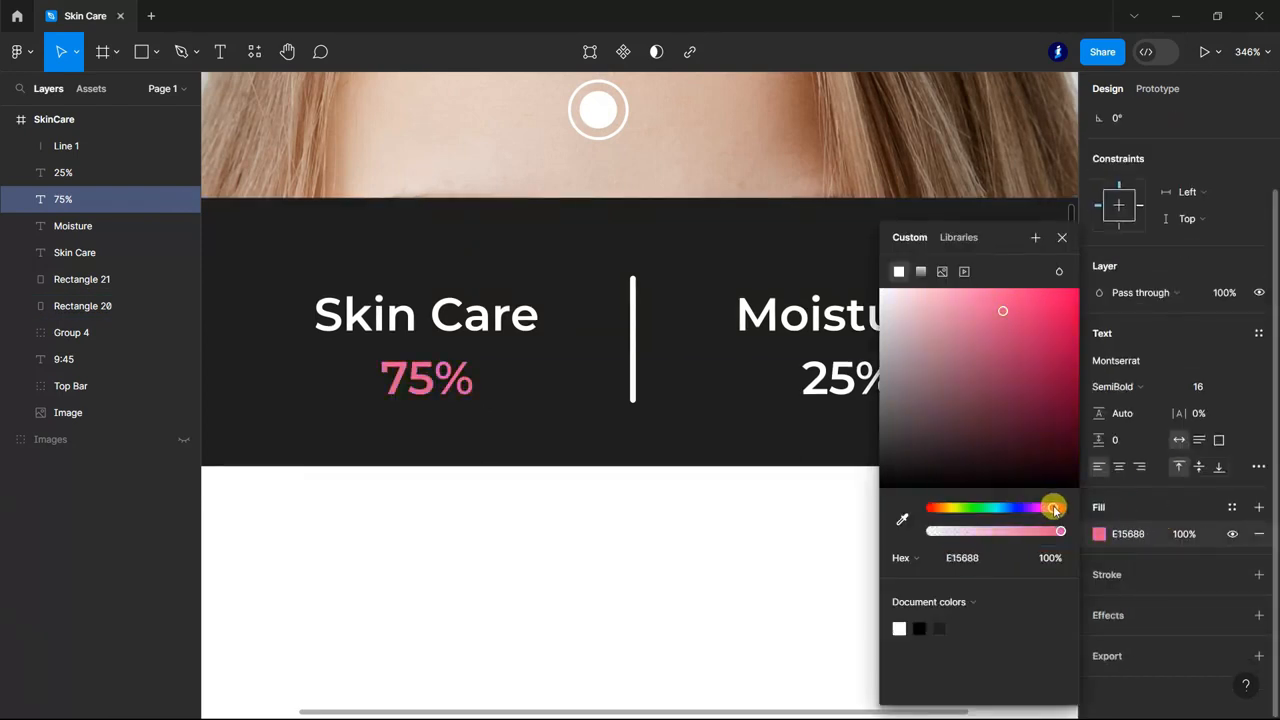
{"action": "left_click", "coordinate": [1062, 237]}
Apply the document's pink to the "25%" text and shift its hue to light blue
{"action": "left_click", "coordinate": [823, 376]}
{"action": "left_click", "coordinate": [1099, 535]}
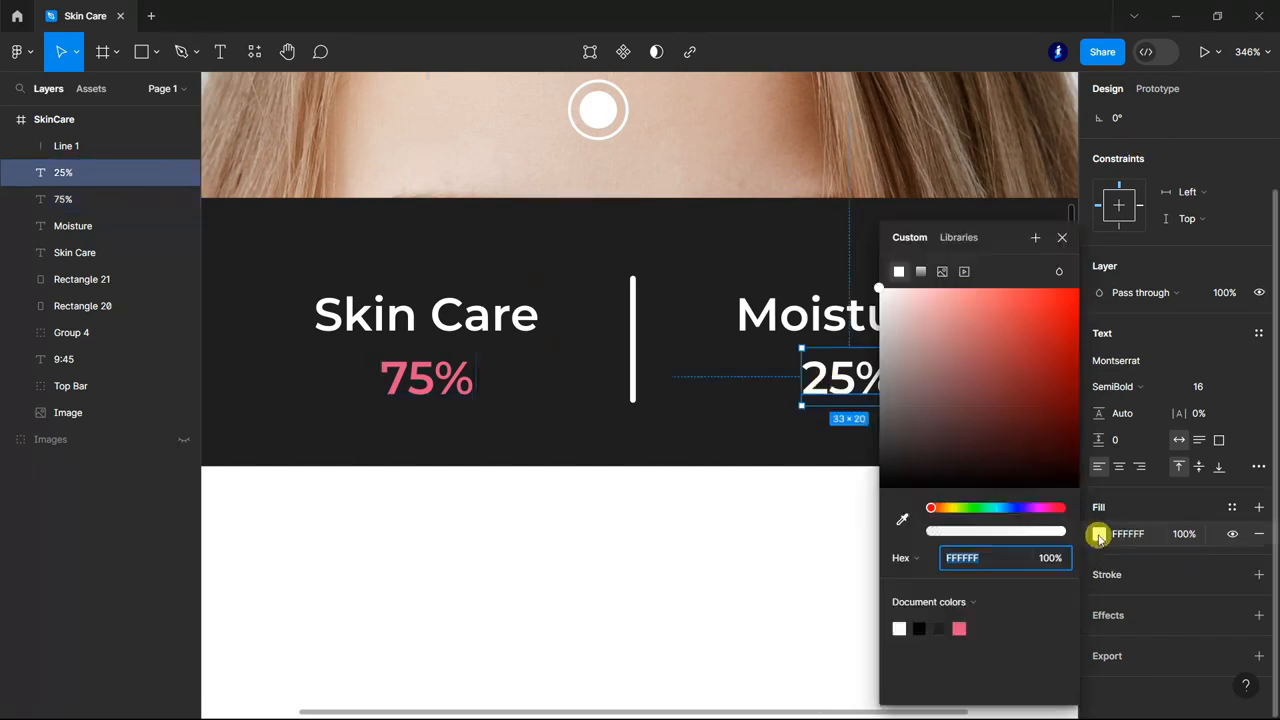
{"action": "left_click", "coordinate": [957, 630]}
{"action": "left_click_drag", "start_coordinate": [1043, 507], "coordinate": [995, 511]}
{"action": "key", "text": "Escape"}
Group the dark band with its labels and divider, and show the SkinCare frame's 4-column layout grid
{"action": "scroll", "coordinate": [866, 294], "scroll_direction": "down", "scroll_amount": 5}
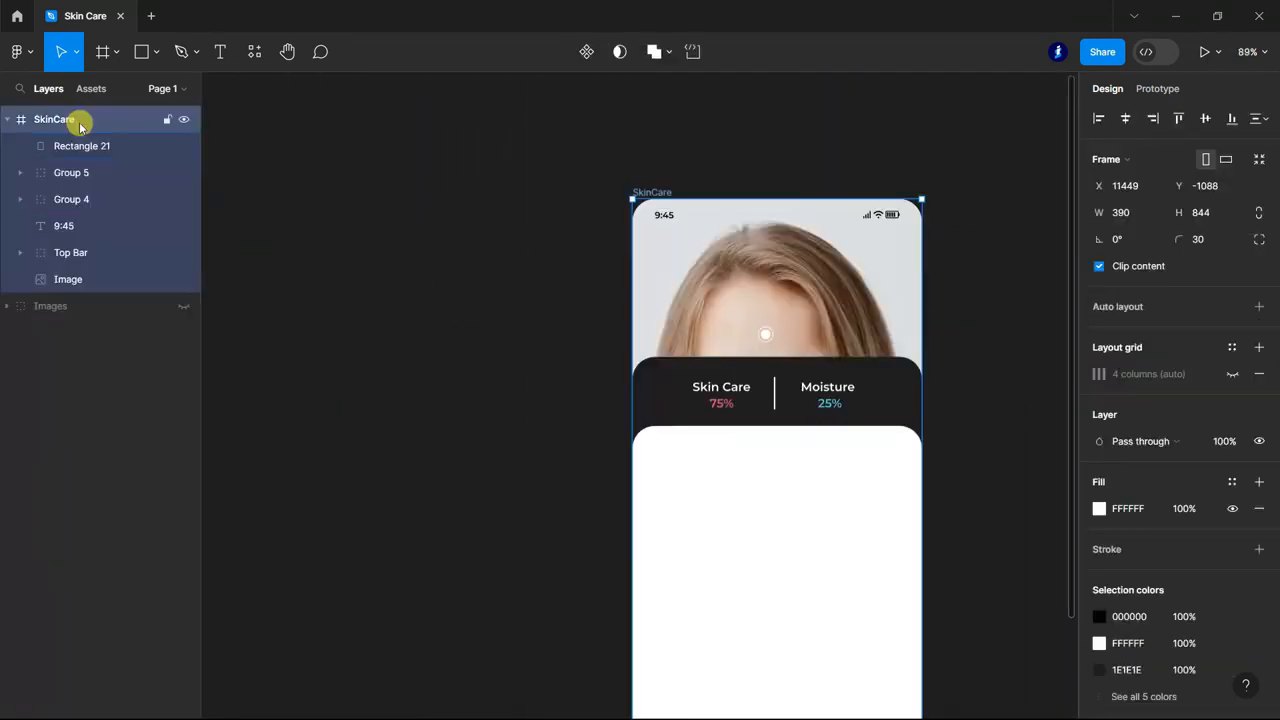
{"action": "left_click", "coordinate": [1232, 373]}
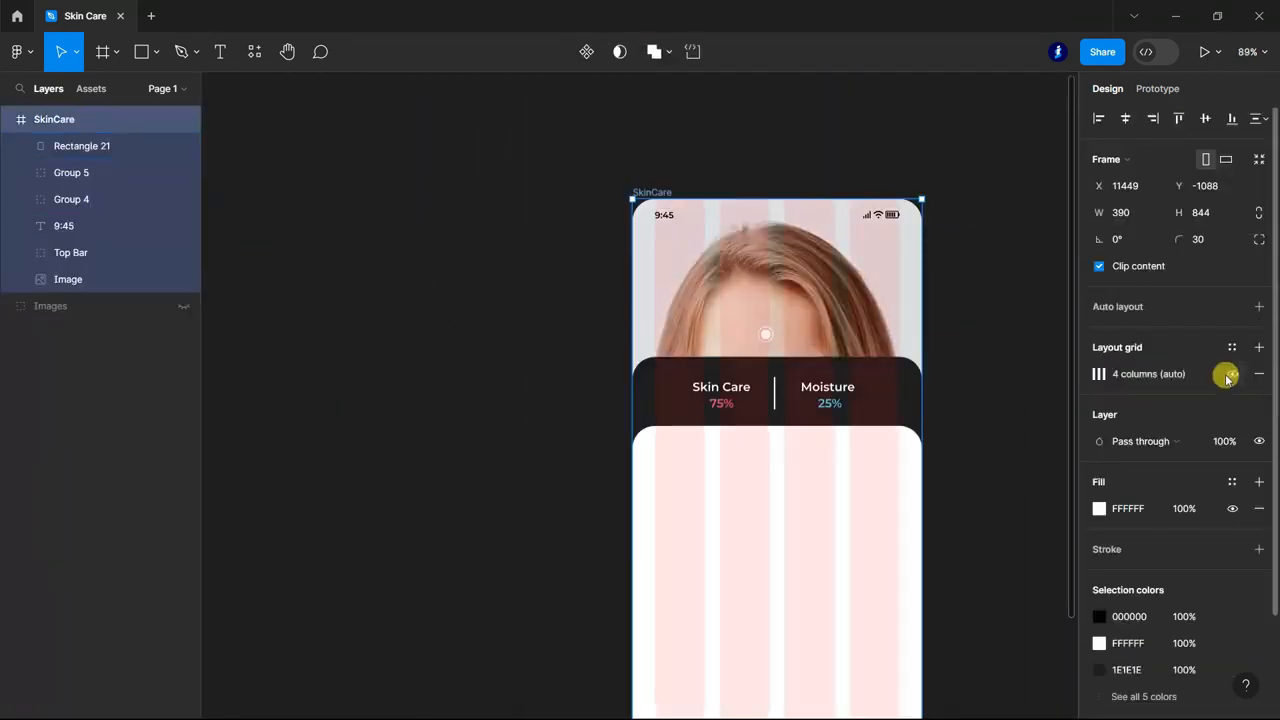
Add the text "Suggested Products" to the white panel, outside the dark band's group, aligned with the first column at X 30, Y 337
{"action": "scroll", "coordinate": [620, 340], "scroll_direction": "down", "scroll_amount": 4}
{"action": "left_click", "coordinate": [139, 51]}
{"action": "scroll", "coordinate": [765, 281], "scroll_direction": "up", "scroll_amount": 2}
{"action": "scroll", "coordinate": [762, 282], "scroll_direction": "up", "scroll_amount": 3}
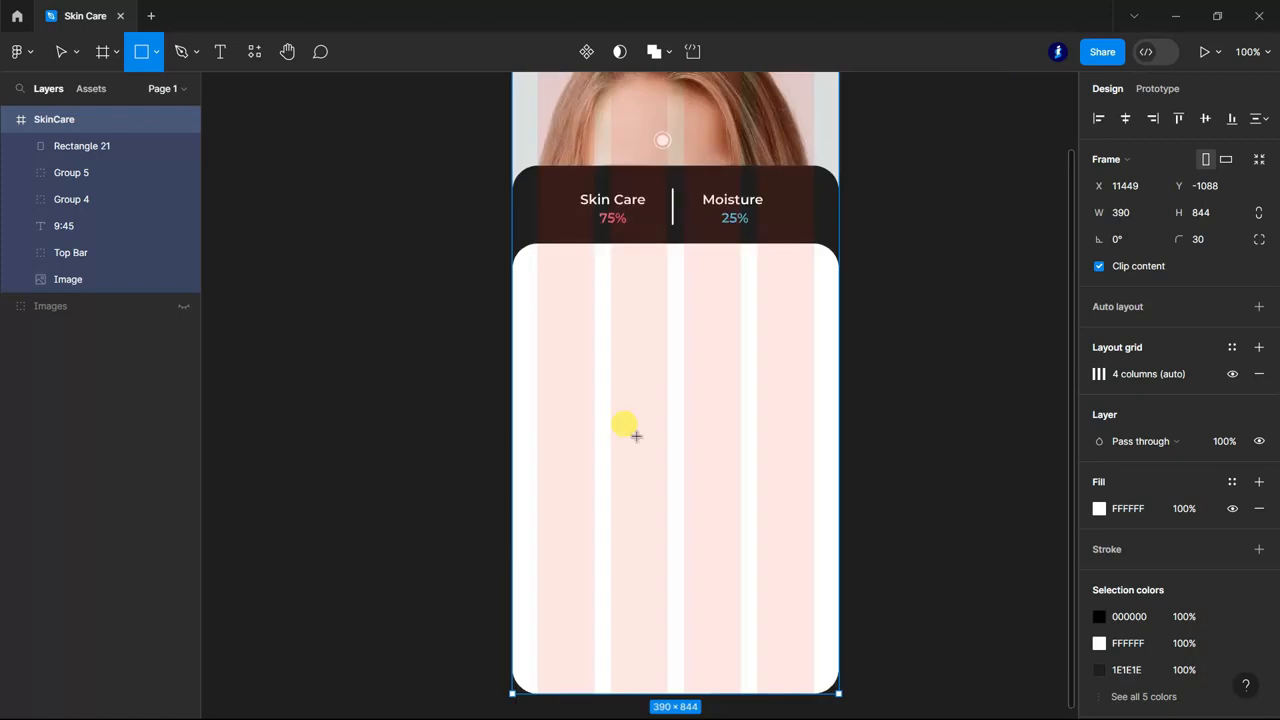
{"action": "scroll", "coordinate": [708, 436], "scroll_direction": "up", "scroll_amount": 1}
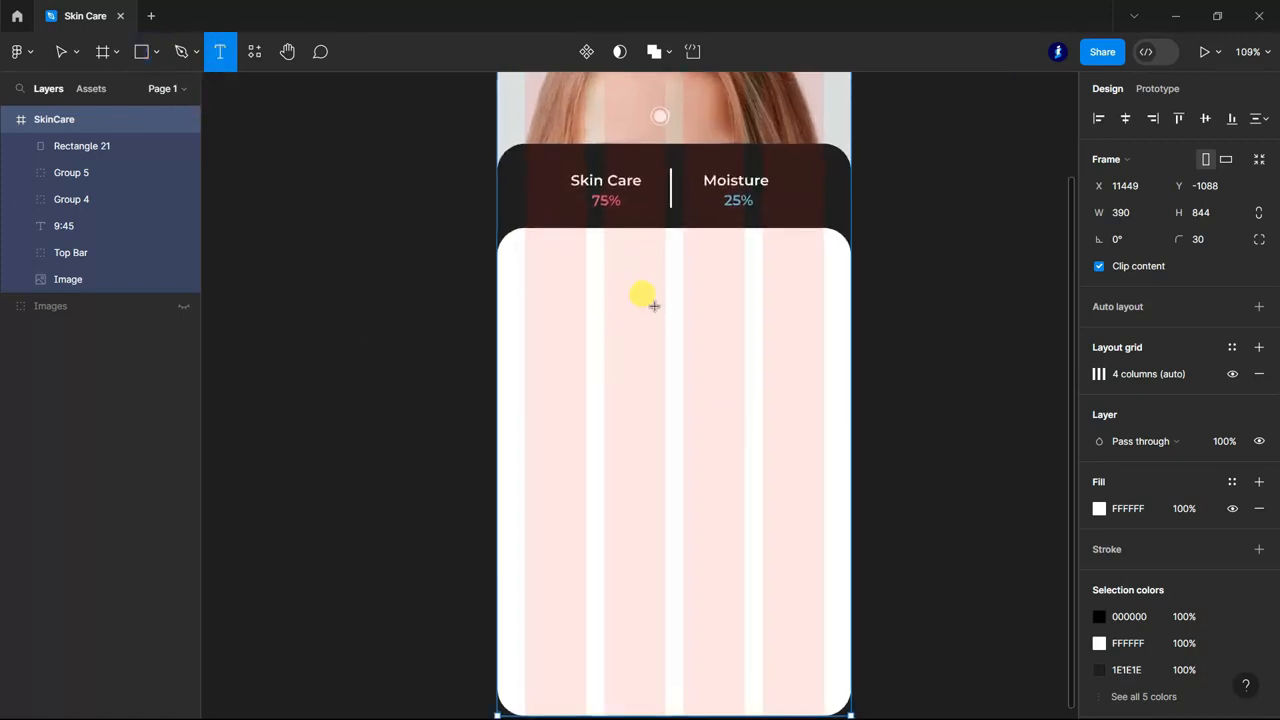
{"action": "scroll", "coordinate": [615, 291], "scroll_direction": "up", "scroll_amount": 2}
{"action": "left_click", "coordinate": [525, 298]}
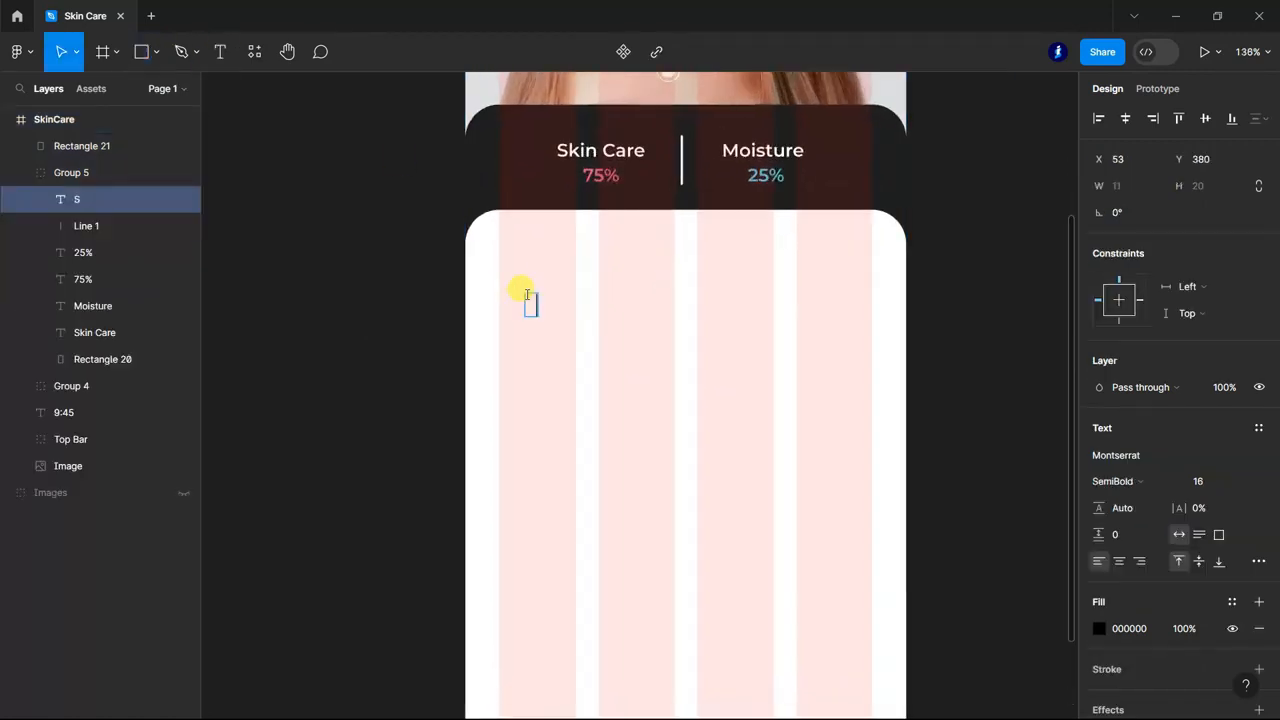
{"action": "left_click_drag", "start_coordinate": [109, 160], "coordinate": [109, 158]}
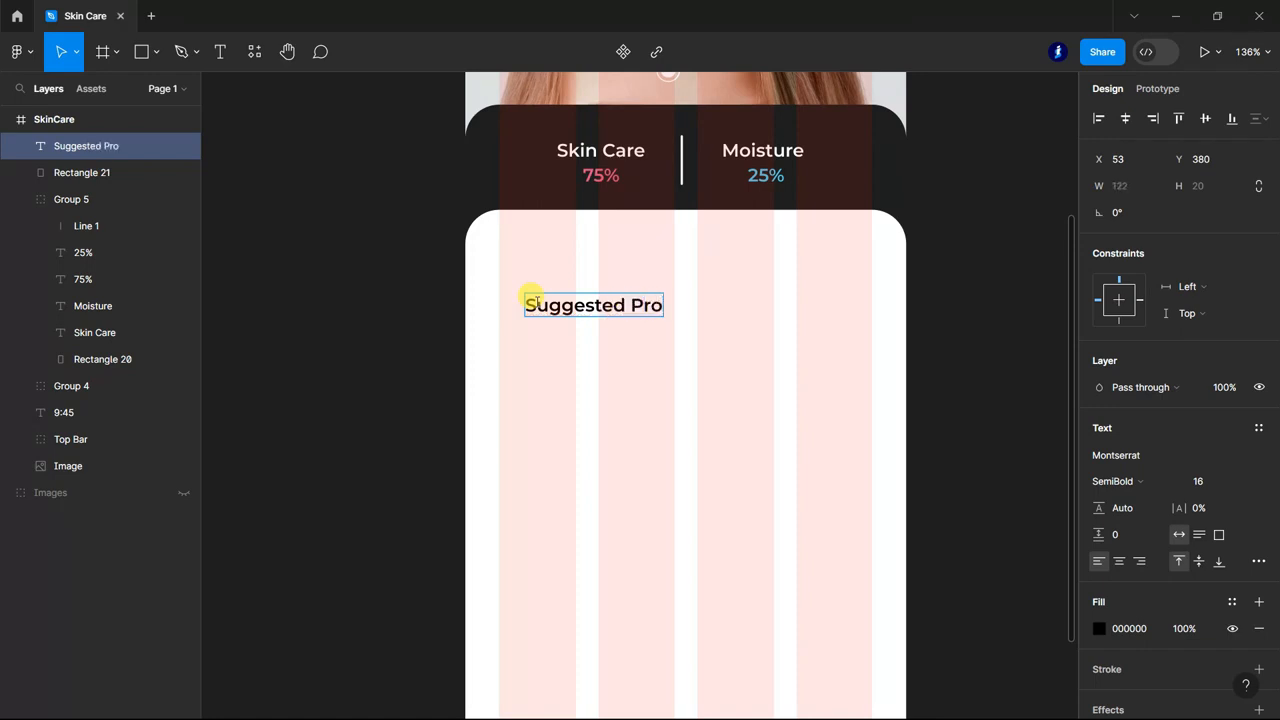
{"action": "left_click_drag", "start_coordinate": [606, 313], "coordinate": [589, 265]}
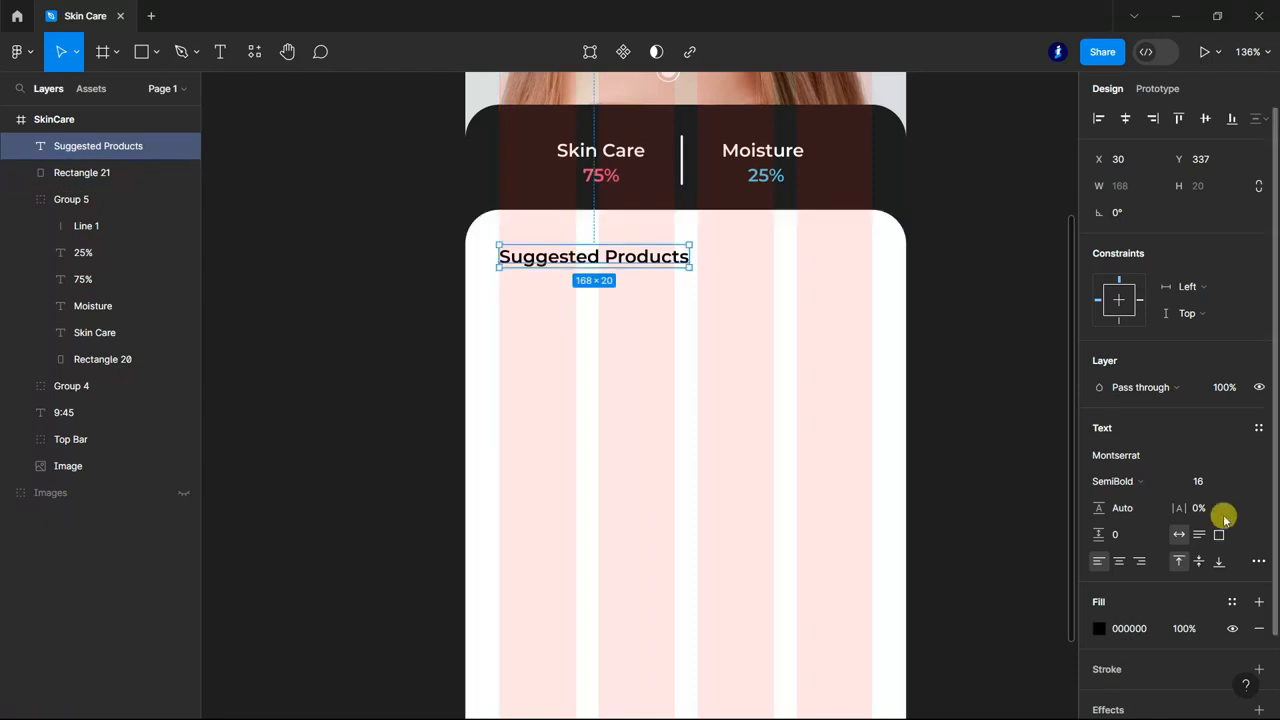
Draw a 96 × 96 square with corner radius 16 below the "Suggested Products" heading, at X 30, Y 389
{"action": "left_click", "coordinate": [996, 364]}
{"action": "scroll", "coordinate": [280, 180], "scroll_direction": "down", "scroll_amount": 1}
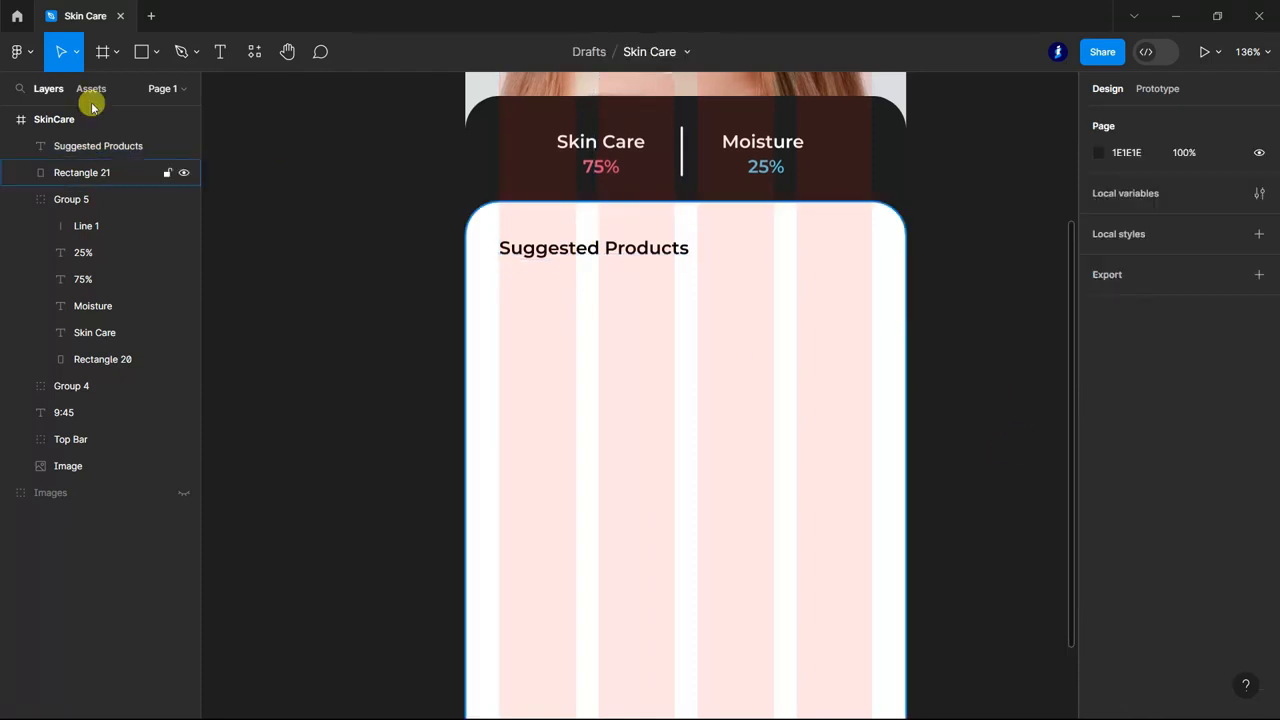
{"action": "left_click", "coordinate": [22, 199]}
{"action": "scroll", "coordinate": [636, 307], "scroll_direction": "up", "scroll_amount": 1}
{"action": "mouse_move", "coordinate": [494, 294]}
{"action": "left_mouse_down"}
{"action": "mouse_move", "coordinate": [557, 371]}
{"action": "mouse_move", "coordinate": [607, 397]}
{"action": "left_mouse_up"}
{"action": "scroll", "coordinate": [600, 305], "scroll_direction": "up", "scroll_amount": 3}
{"action": "left_click_drag", "start_coordinate": [600, 306], "coordinate": [583, 318]}
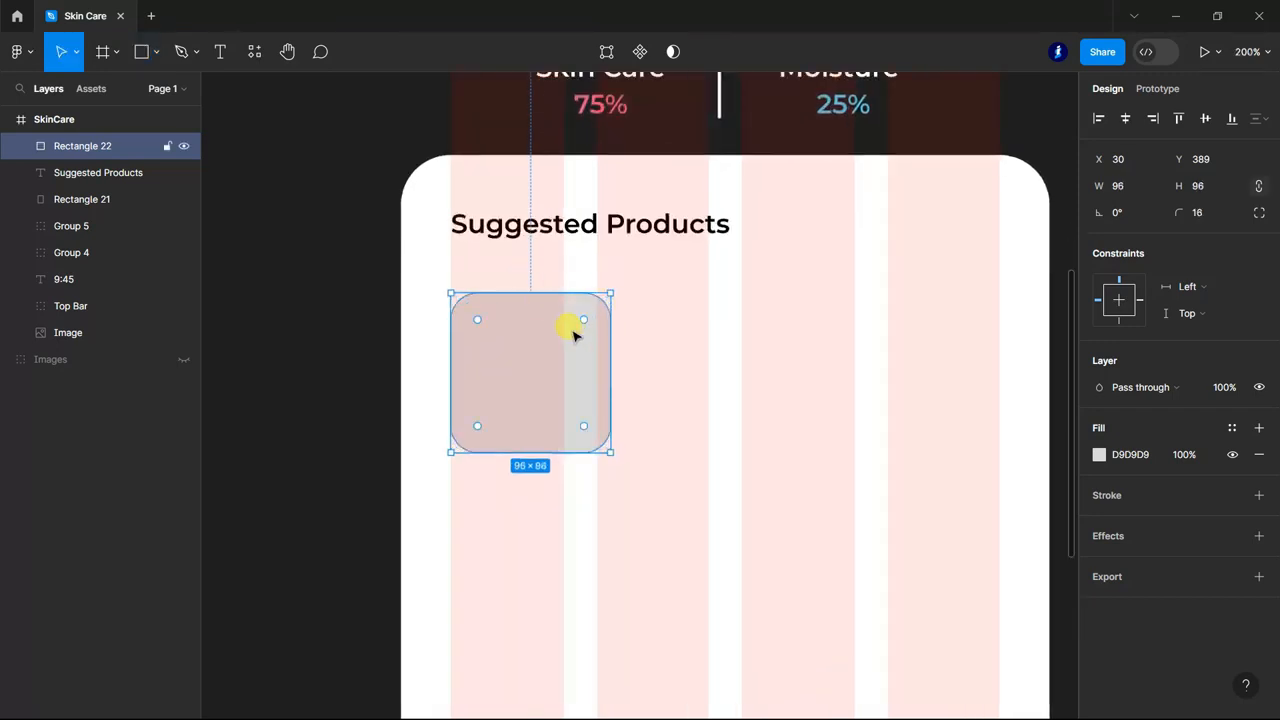
Hide the SkinCare frame's 4-column layout grid and reselect the gray rounded square
{"action": "scroll", "coordinate": [573, 335], "scroll_direction": "down", "scroll_amount": 1}
{"action": "left_click", "coordinate": [66, 121]}
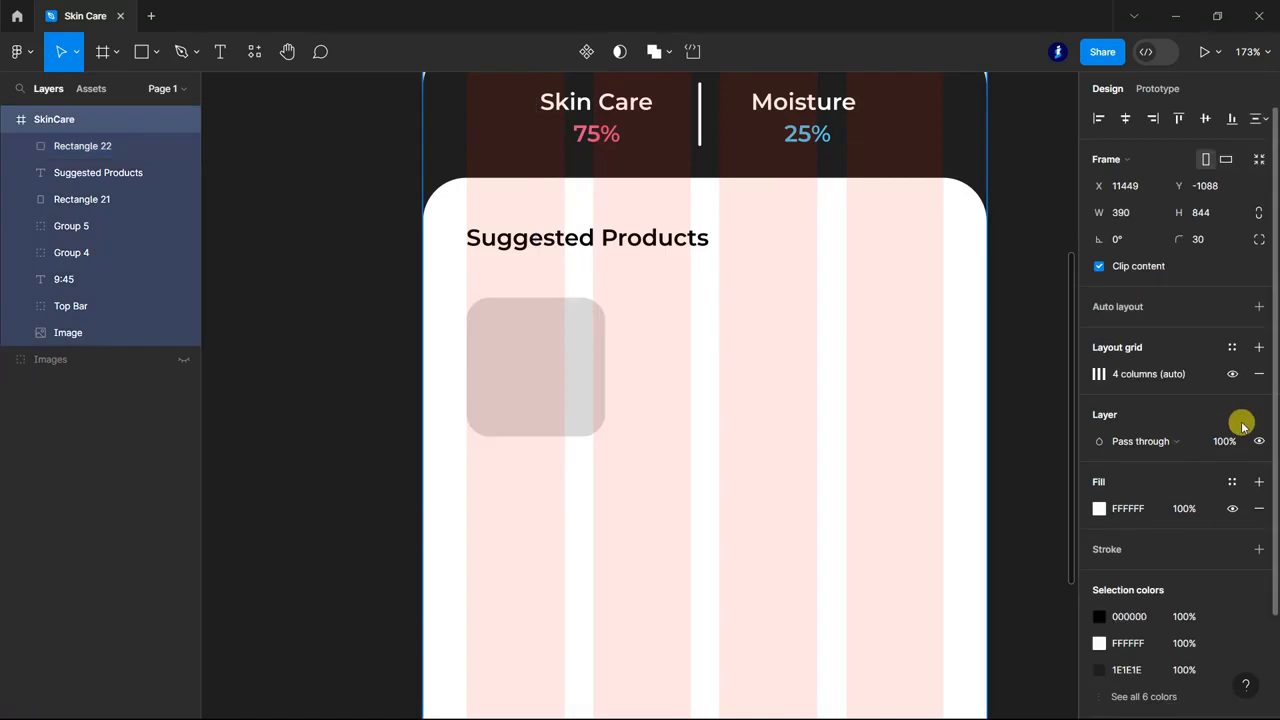
{"action": "left_click", "coordinate": [1231, 373]}
{"action": "left_click", "coordinate": [580, 320]}
{"action": "scroll", "coordinate": [580, 320], "scroll_direction": "up", "scroll_amount": 2}
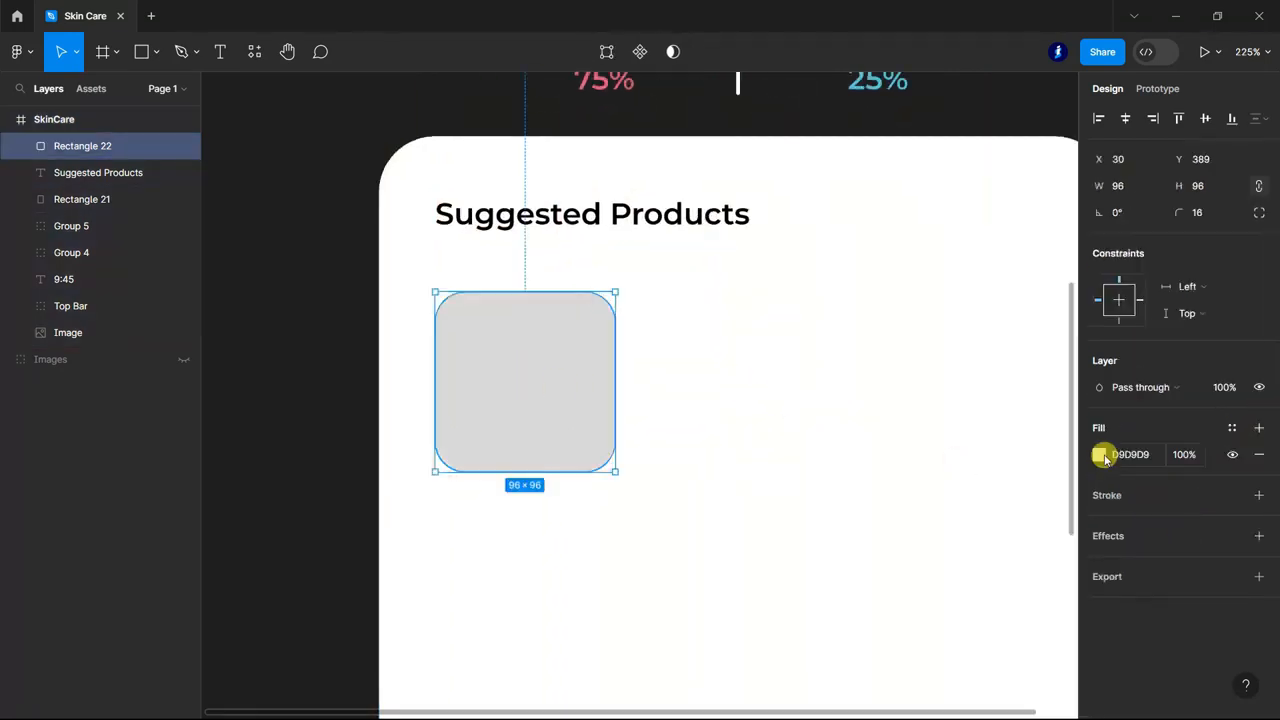
Make the hidden Images group with the product pictures visible beside the SkinCare frame
{"action": "scroll", "coordinate": [591, 449], "scroll_direction": "down", "scroll_amount": 3}
{"action": "scroll", "coordinate": [654, 517], "scroll_direction": "up", "scroll_amount": 1}
{"action": "scroll", "coordinate": [674, 460], "scroll_direction": "down", "scroll_amount": 1}
{"action": "scroll", "coordinate": [730, 460], "scroll_direction": "down", "scroll_amount": 4}
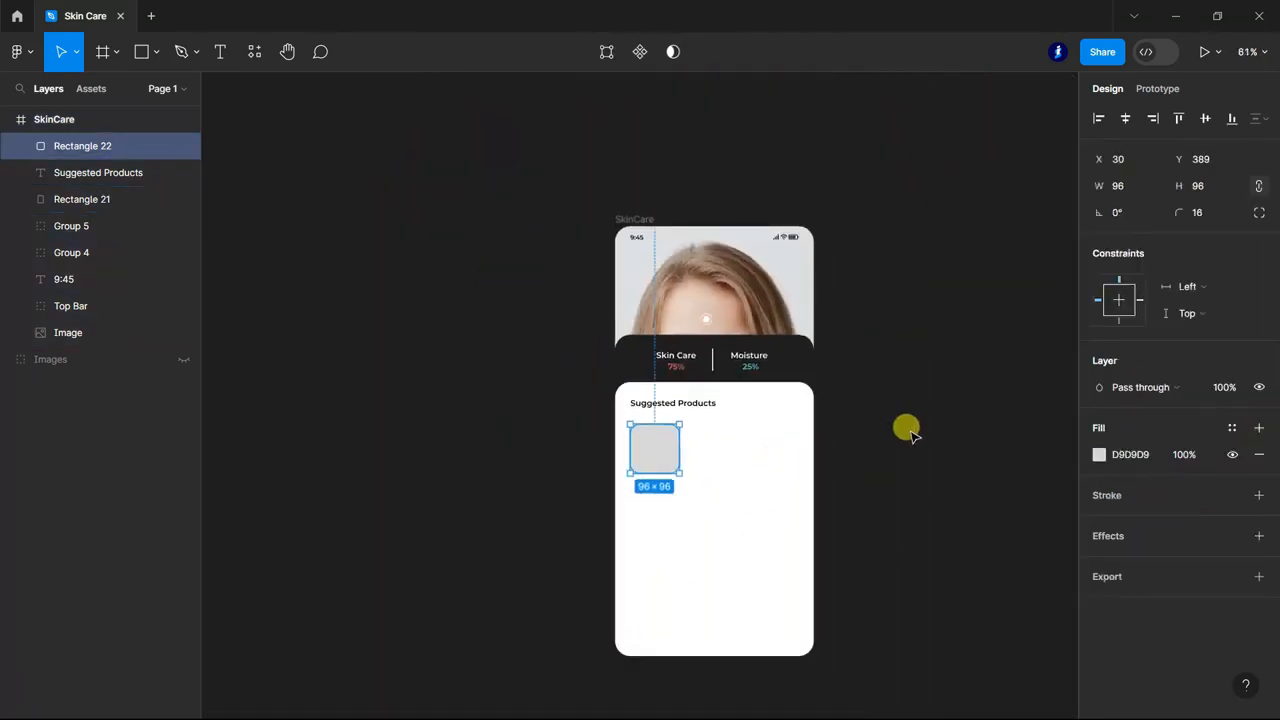
{"action": "left_click", "coordinate": [183, 359]}
{"action": "scroll", "coordinate": [606, 371], "scroll_direction": "down", "scroll_amount": 3}
{"action": "scroll", "coordinate": [540, 398], "scroll_direction": "down", "scroll_amount": 3}
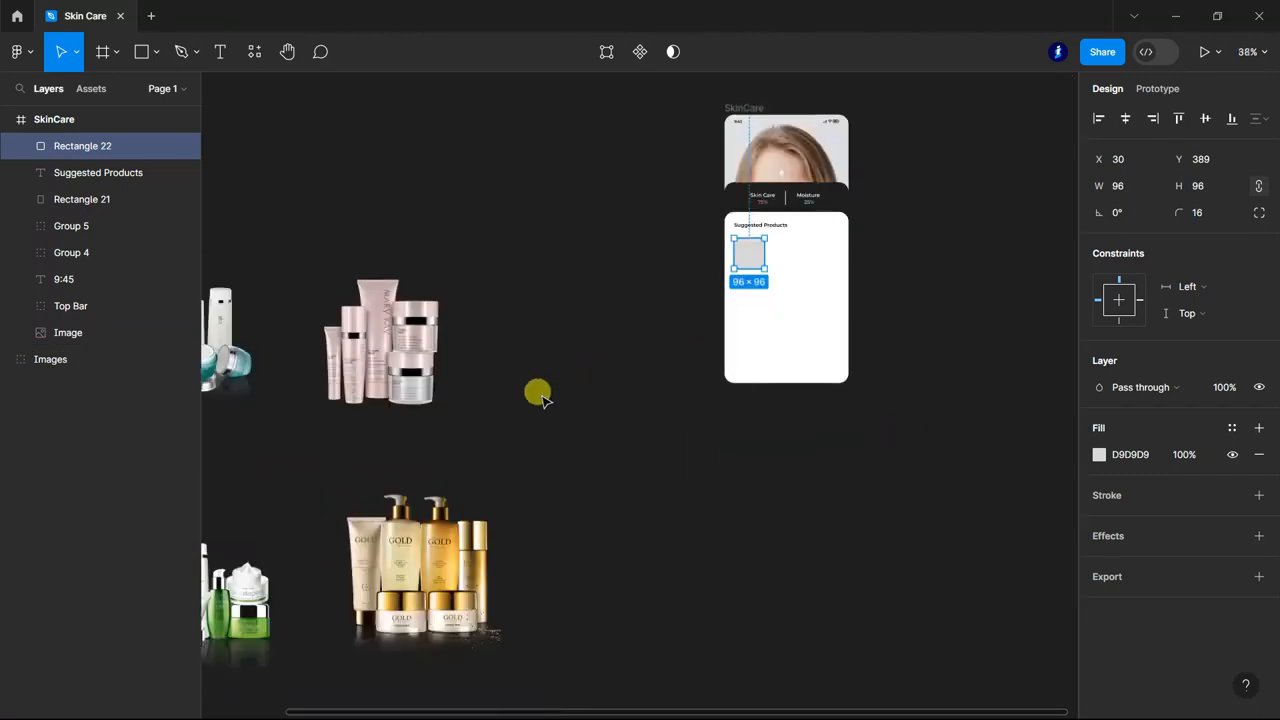
Move the gold product picture (Pic 3) into the SkinCare frame, scale it down and center it on the gray square
{"action": "left_click_drag", "start_coordinate": [414, 535], "coordinate": [768, 287]}
{"action": "scroll", "coordinate": [965, 248], "scroll_direction": "up", "scroll_amount": 3}
{"action": "left_click_drag", "start_coordinate": [370, 534], "coordinate": [519, 287]}
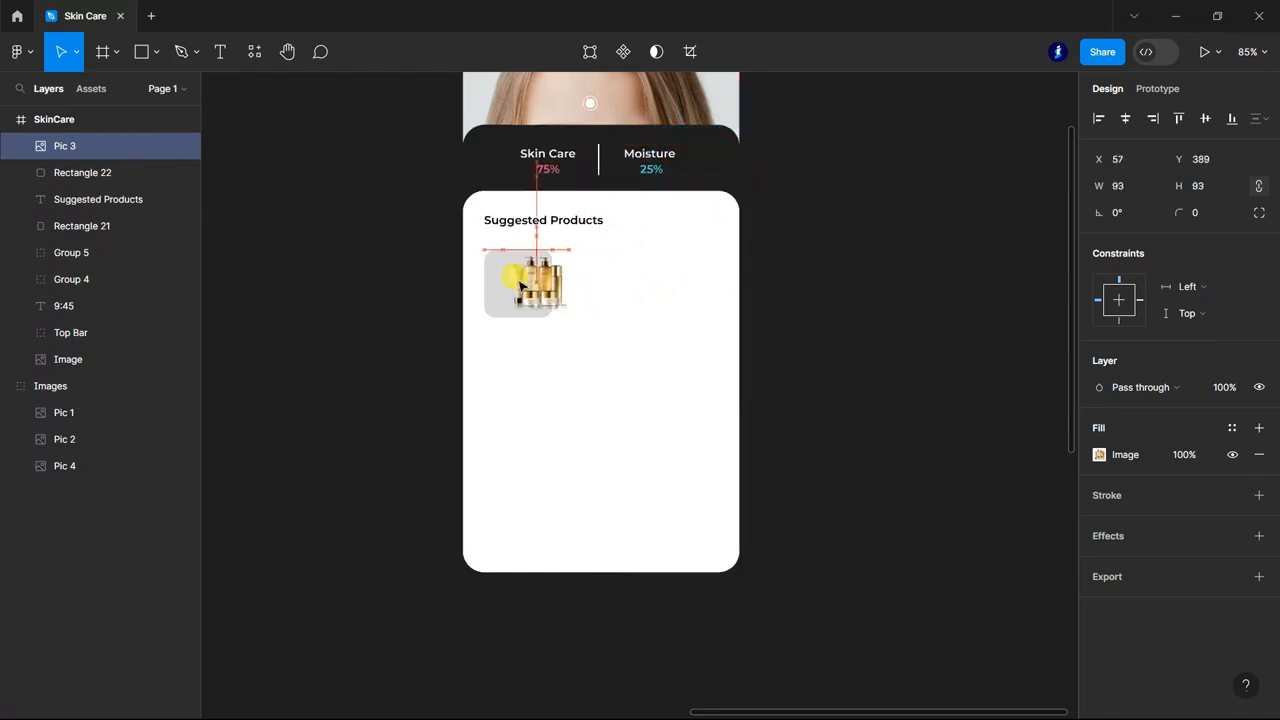
{"action": "scroll", "coordinate": [512, 288], "scroll_direction": "up", "scroll_amount": 5}
{"action": "left_click_drag", "start_coordinate": [382, 486], "coordinate": [440, 422]}
{"action": "left_click_drag", "start_coordinate": [566, 306], "coordinate": [538, 322]}
Set the rounded square's fill to light gold FDE0A6, based on a color sampled from the product picture
{"action": "left_click", "coordinate": [668, 228]}
{"action": "left_click", "coordinate": [1099, 454]}
{"action": "left_click", "coordinate": [902, 519]}
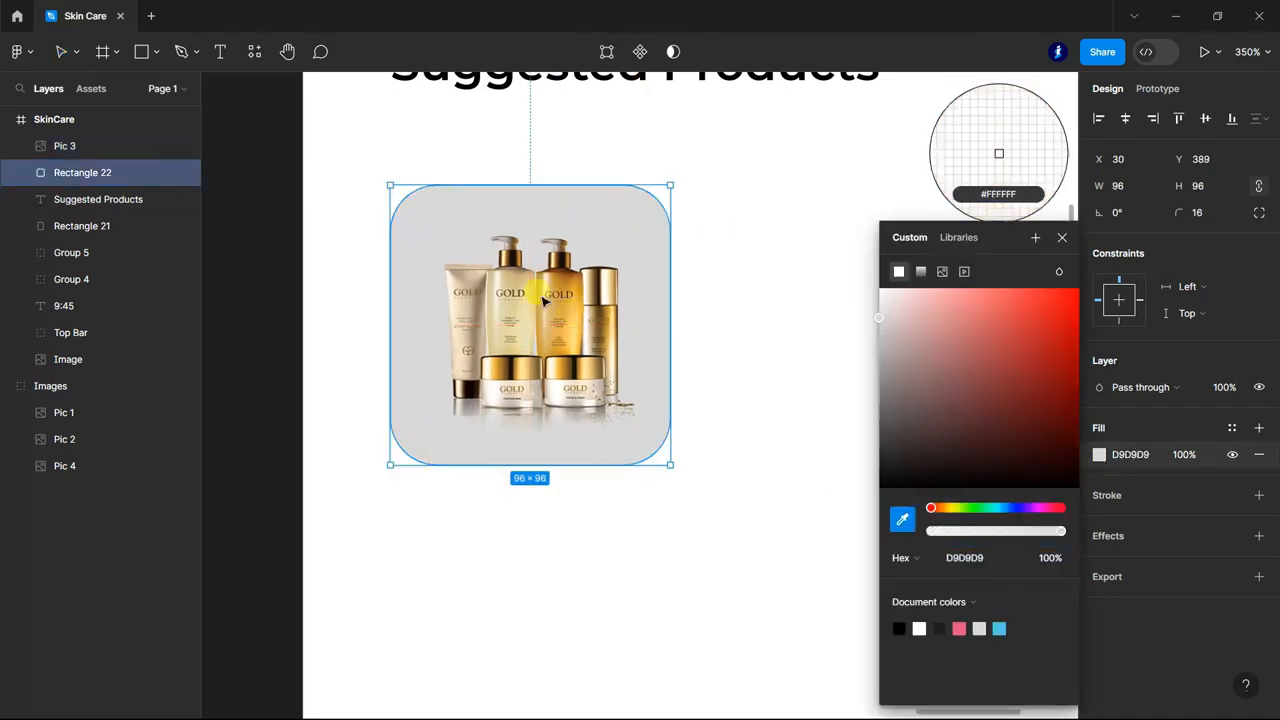
{"action": "left_click", "coordinate": [574, 290]}
{"action": "left_click_drag", "start_coordinate": [1006, 295], "coordinate": [947, 295]}
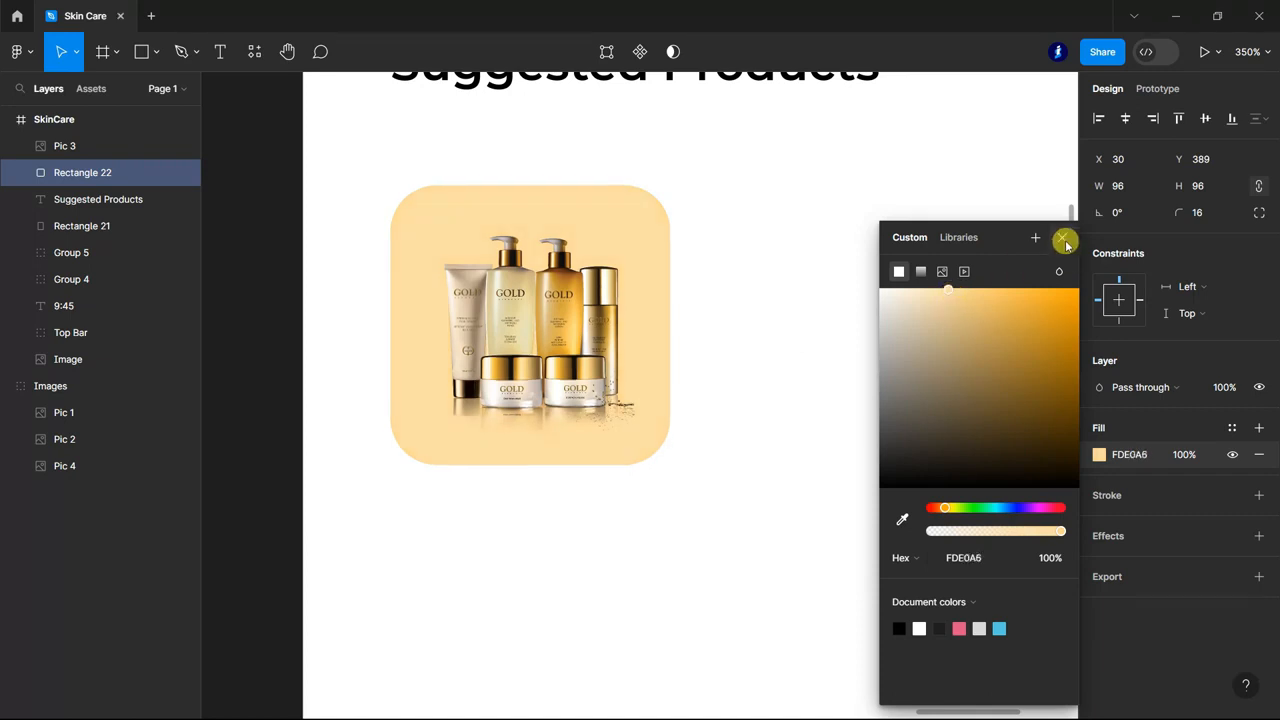
{"action": "left_click", "coordinate": [1062, 237]}
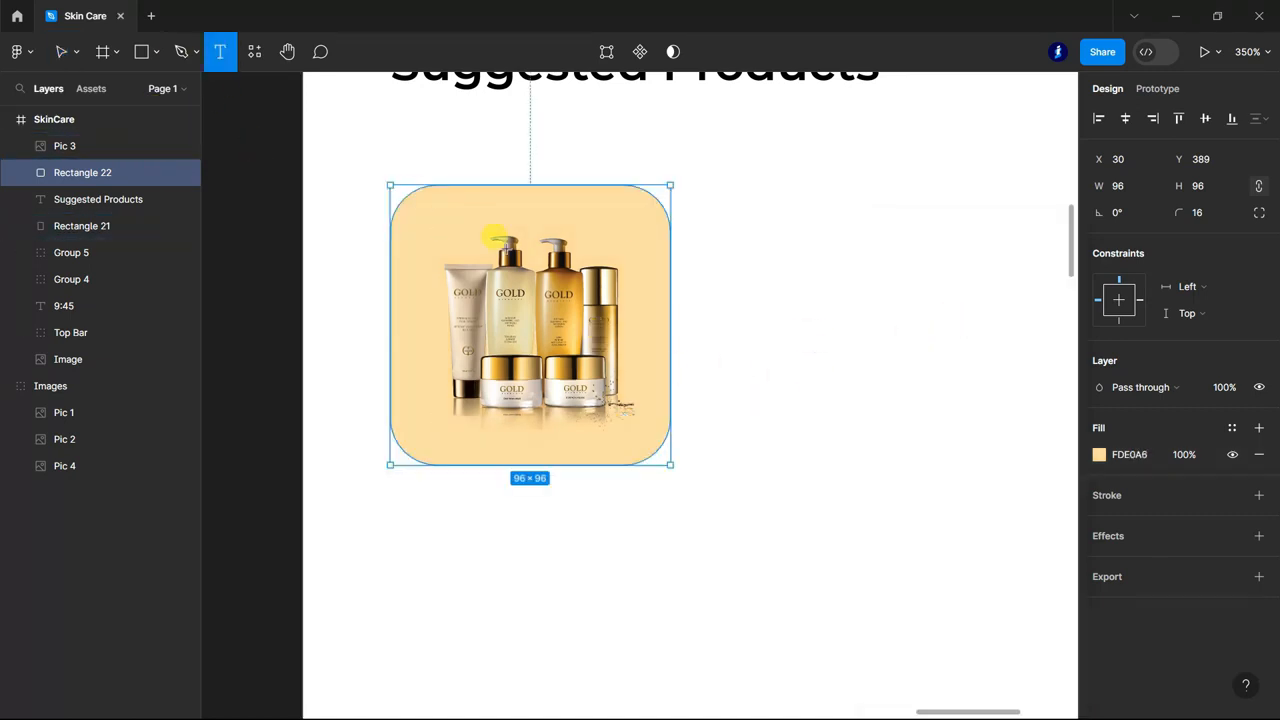
Add the text "Product 1" beside the gold product card in Montserrat SemiBold 16
{"action": "scroll", "coordinate": [598, 243], "scroll_direction": "up", "scroll_amount": 5}
{"action": "scroll", "coordinate": [728, 294], "scroll_direction": "down", "scroll_amount": 5}
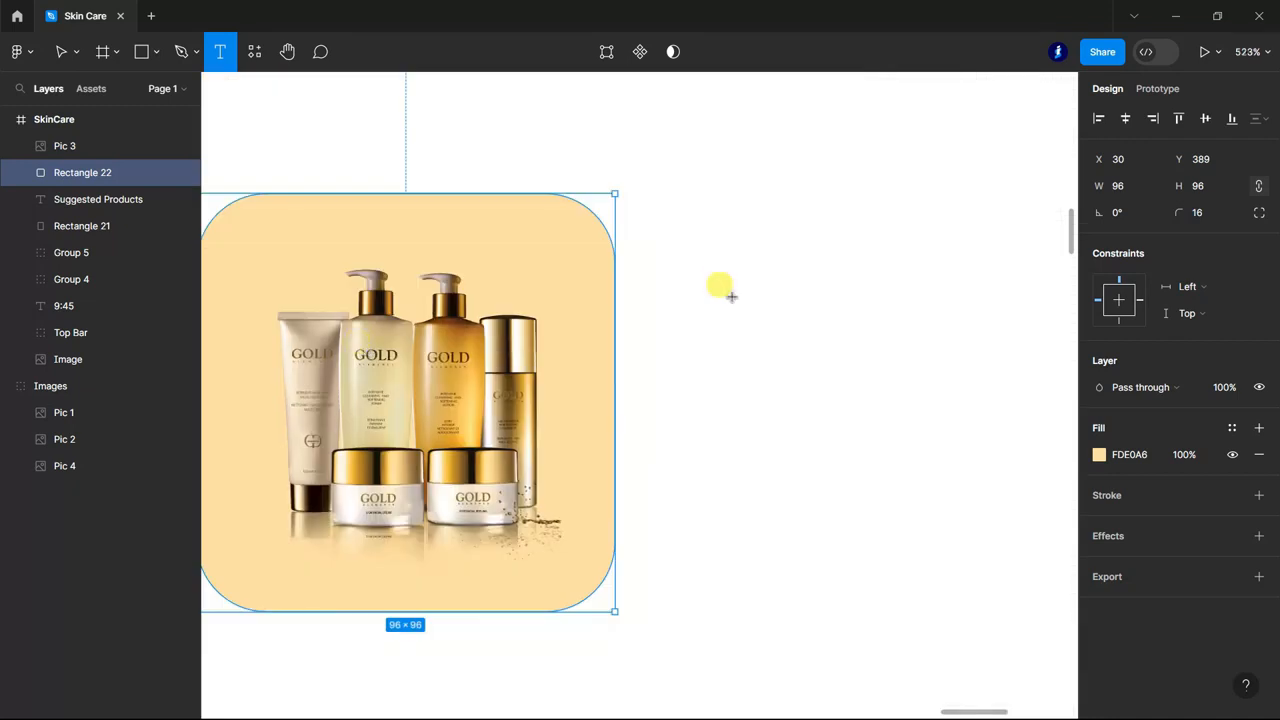
{"action": "left_click", "coordinate": [566, 300]}
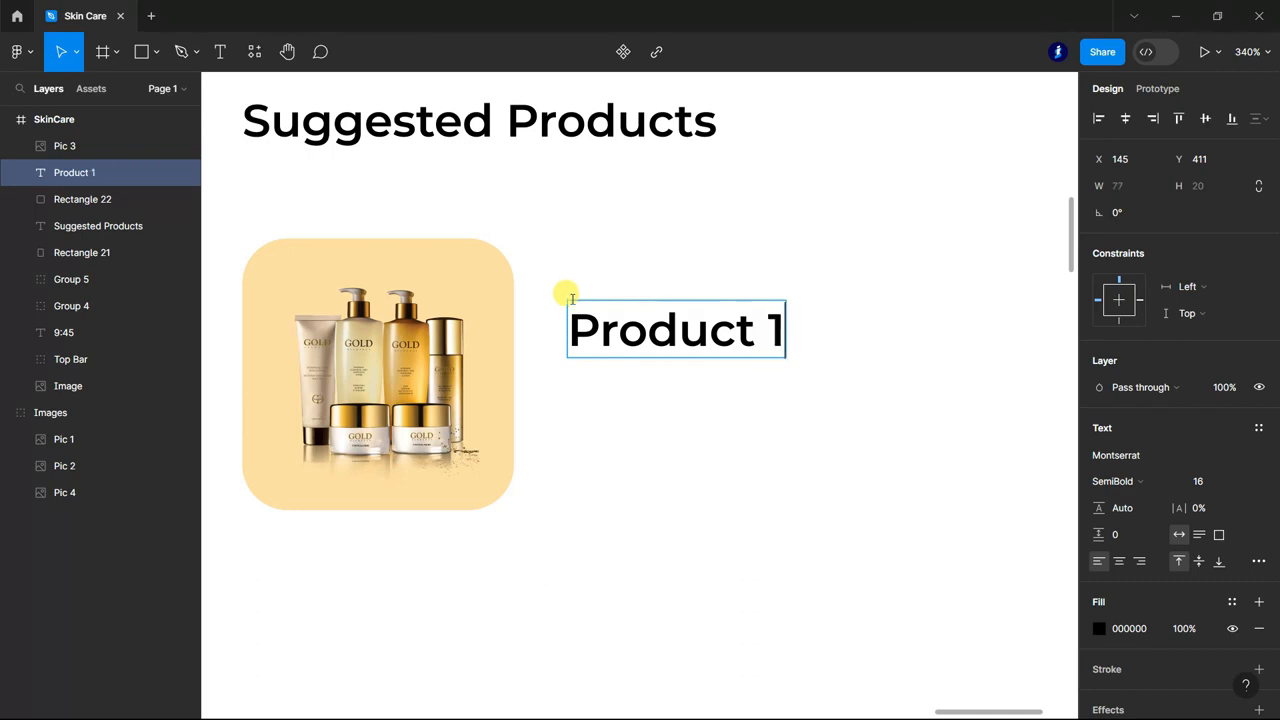
{"action": "key", "text": "Escape"}
Add the two-line description "Lorem ipsum dolor sit amet, qui consec tetur qui adi piscing." in Regular 10 under "Product 1", at X 140, Y 423
{"action": "left_click", "coordinate": [220, 51]}
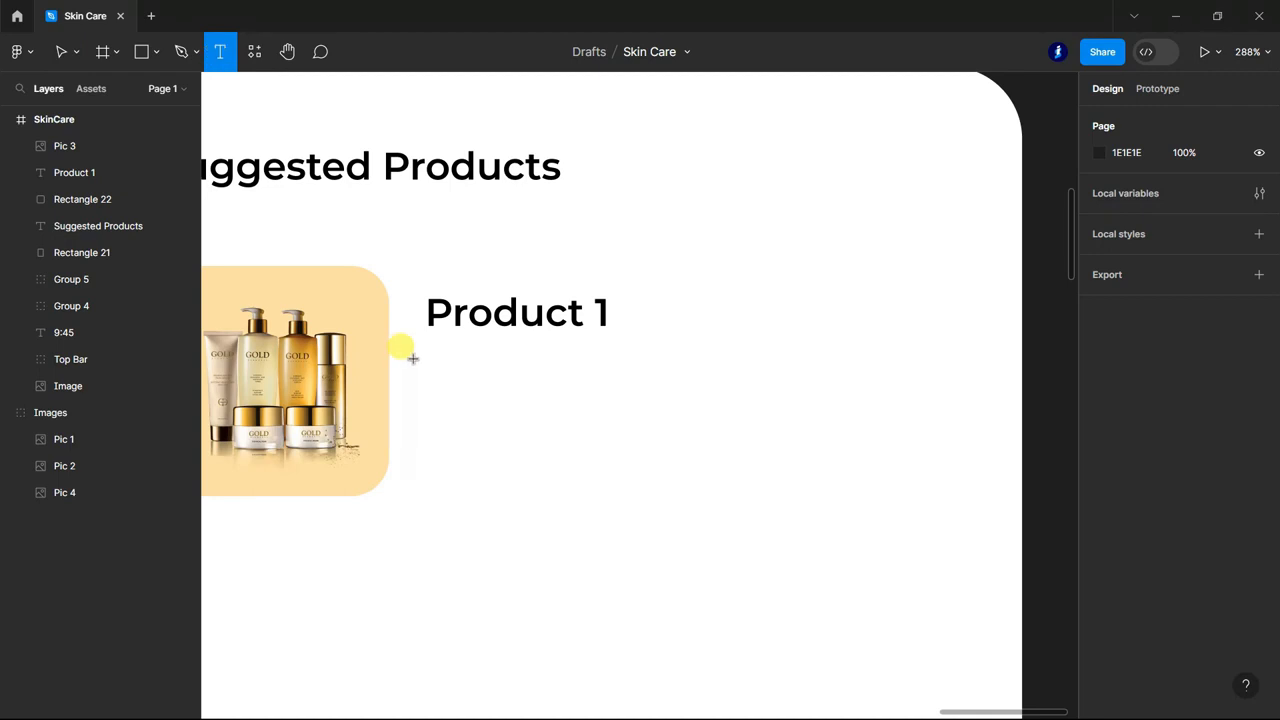
{"action": "left_click", "coordinate": [440, 350]}
{"action": "type", "text": "Lorem ipsum dolor sit amet, qui consectetur qui adi piscing."}
{"action": "left_click", "coordinate": [1059, 465]}
{"action": "left_click", "coordinate": [622, 379]}
{"action": "key", "text": "Left"}
{"action": "key", "text": "Left"}
{"action": "key", "text": "Left"}
{"action": "key", "text": "Left"}
{"action": "key", "text": "Left"}
{"action": "key", "text": "Left"}
{"action": "key", "text": "Left"}
{"action": "key", "text": "Left"}
{"action": "key", "text": "Up"}
{"action": "key", "text": "Up"}
{"action": "key", "text": "Up"}
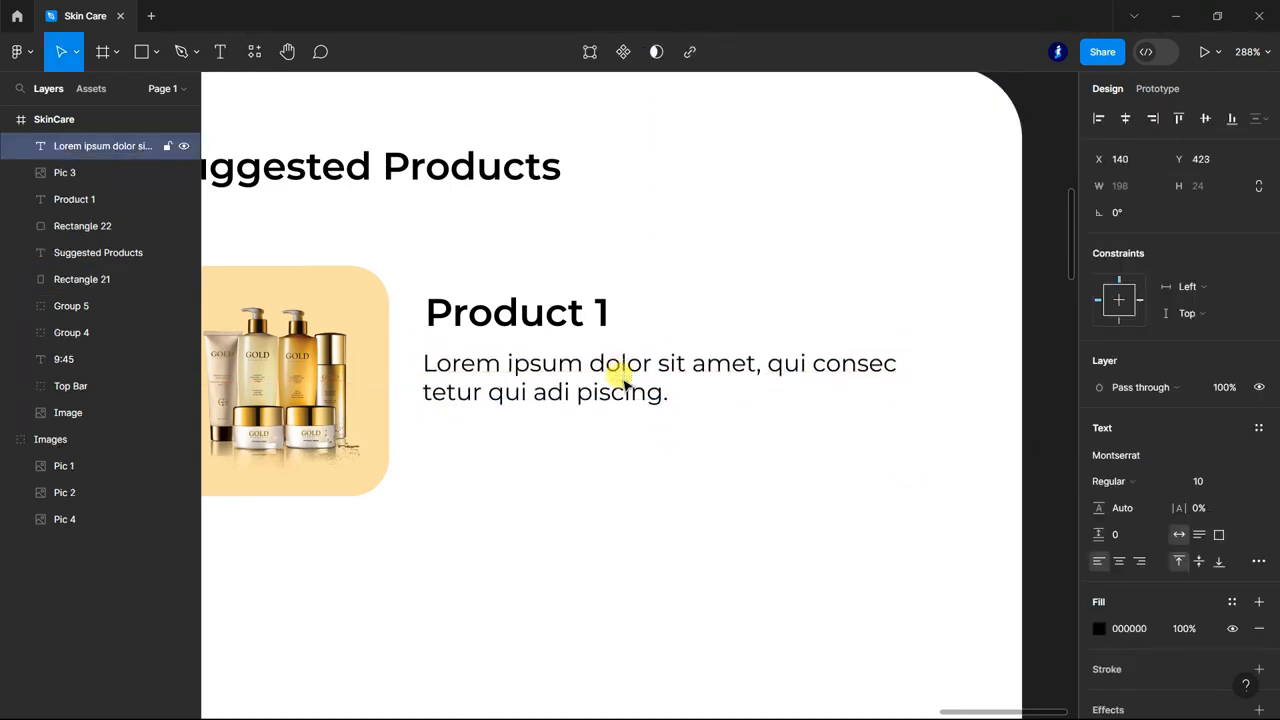
Duplicate the "Product 1" text below the description at X 141, Y 457 and change it to "$24.00"
{"action": "left_click", "coordinate": [540, 312]}
{"action": "left_click_drag", "start_coordinate": [540, 312], "coordinate": [526, 451], "text": "alt"}
{"action": "double_click", "coordinate": [493, 451]}
{"action": "left_click_drag", "start_coordinate": [434, 451], "coordinate": [620, 447]}
{"action": "type", "text": "P"}
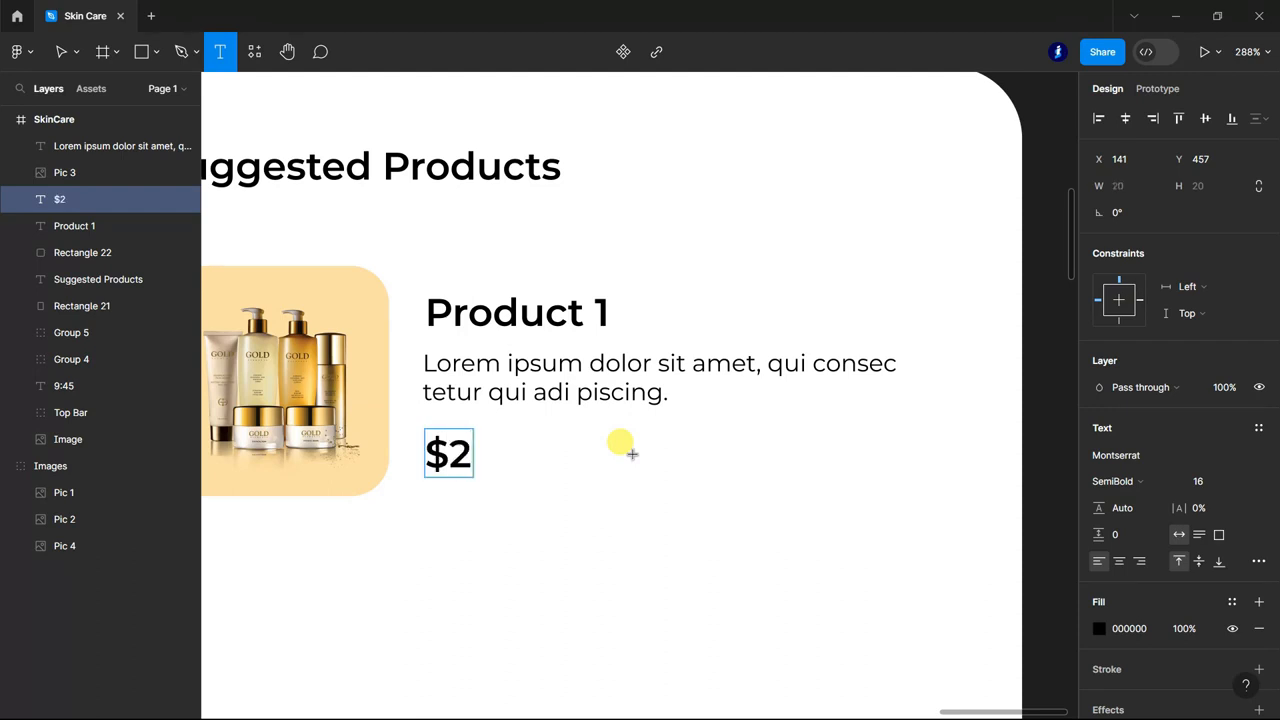
{"action": "scroll", "coordinate": [632, 454], "scroll_direction": "down", "scroll_amount": 5, "text": "ctrl"}
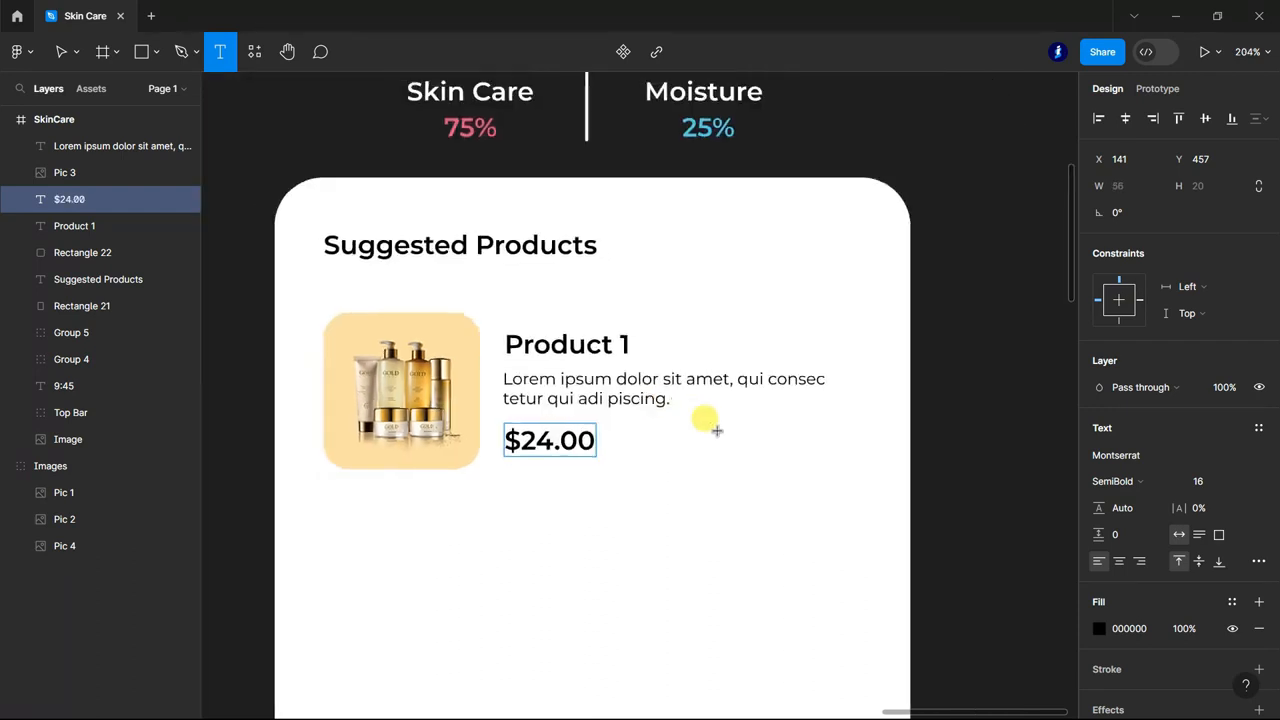
{"action": "left_click", "coordinate": [266, 366]}
{"action": "scroll", "coordinate": [897, 431], "scroll_direction": "down", "scroll_amount": 1}
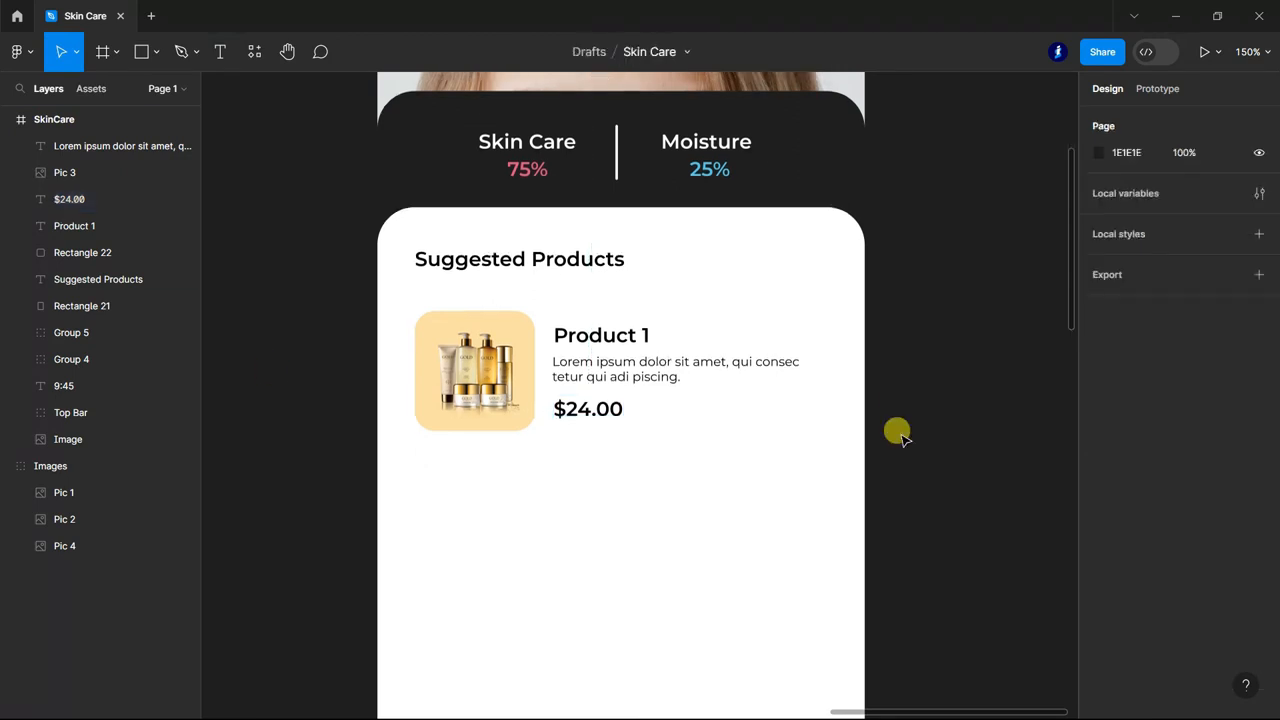
Group the product's title, description, price, picture and rounded square, and name the group Product1
{"action": "scroll", "coordinate": [897, 431], "scroll_direction": "down", "scroll_amount": 1, "text": "ctrl"}
{"action": "left_click", "coordinate": [626, 384]}
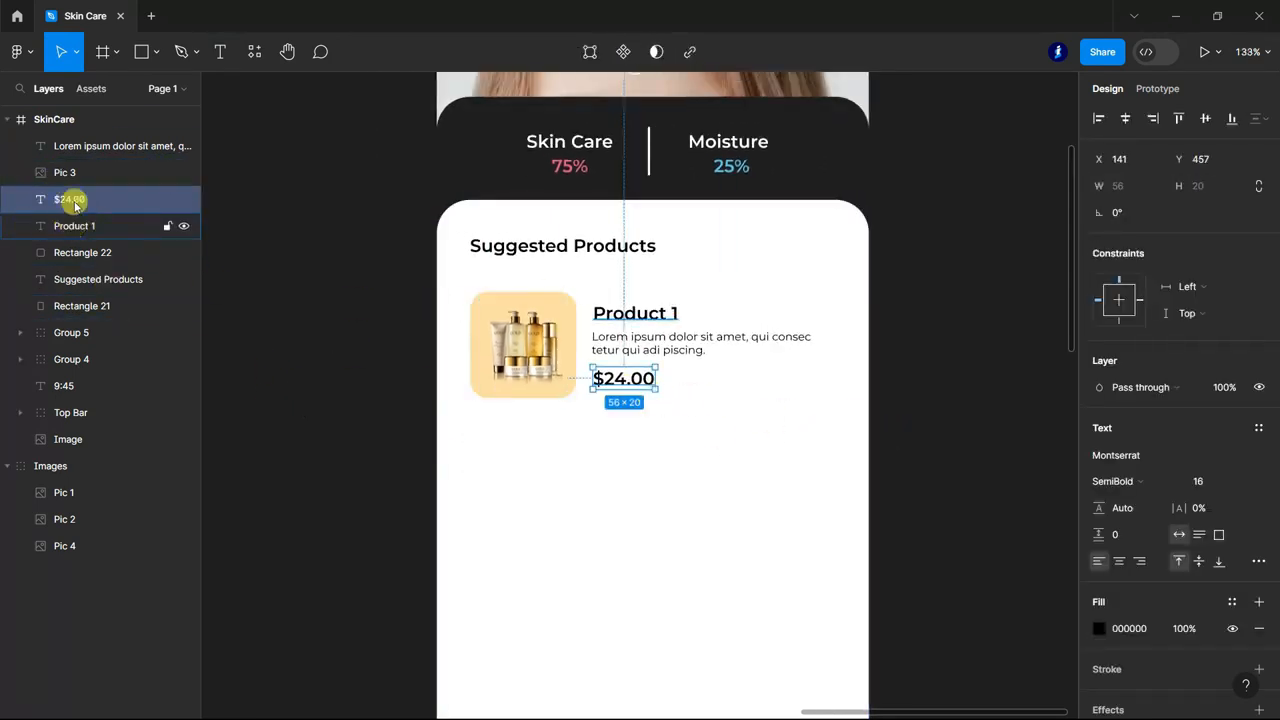
{"action": "left_click", "coordinate": [77, 147], "text": "ctrl"}
{"action": "left_click", "coordinate": [82, 226], "text": "ctrl"}
{"action": "left_click", "coordinate": [78, 252], "text": "ctrl"}
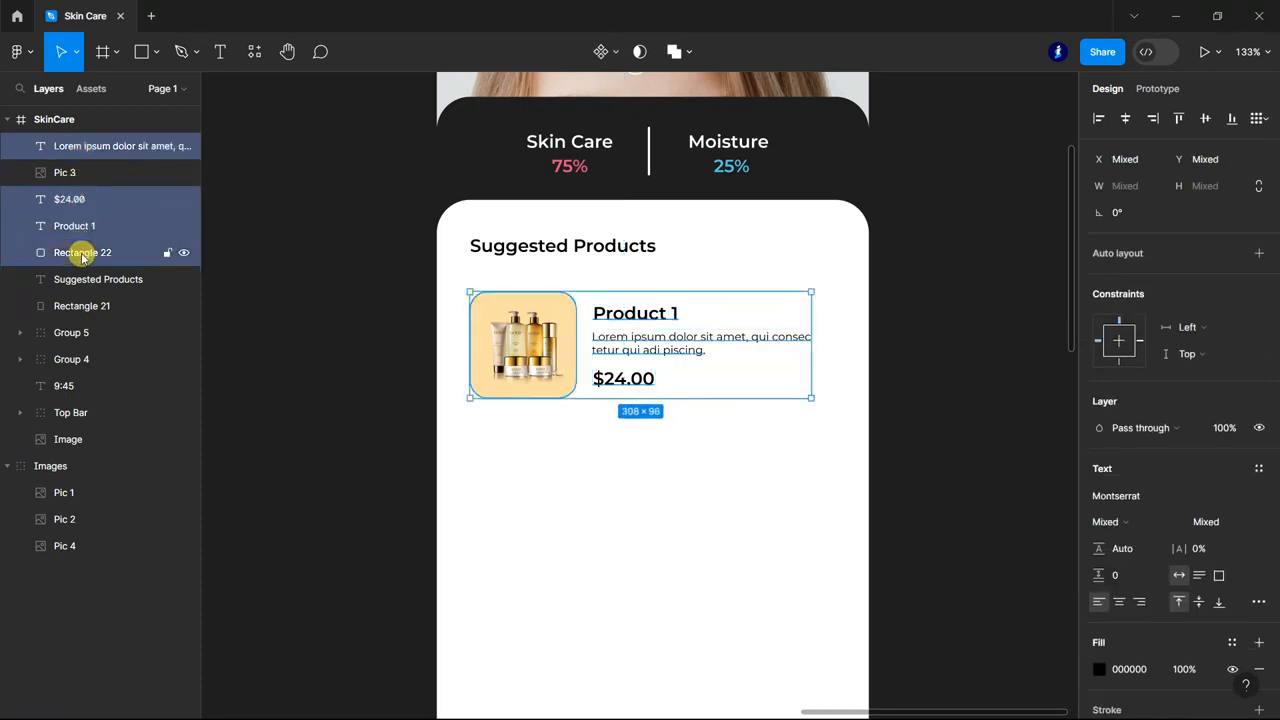
{"action": "left_click", "coordinate": [65, 174], "text": "ctrl"}
{"action": "key", "text": "ctrl+g"}
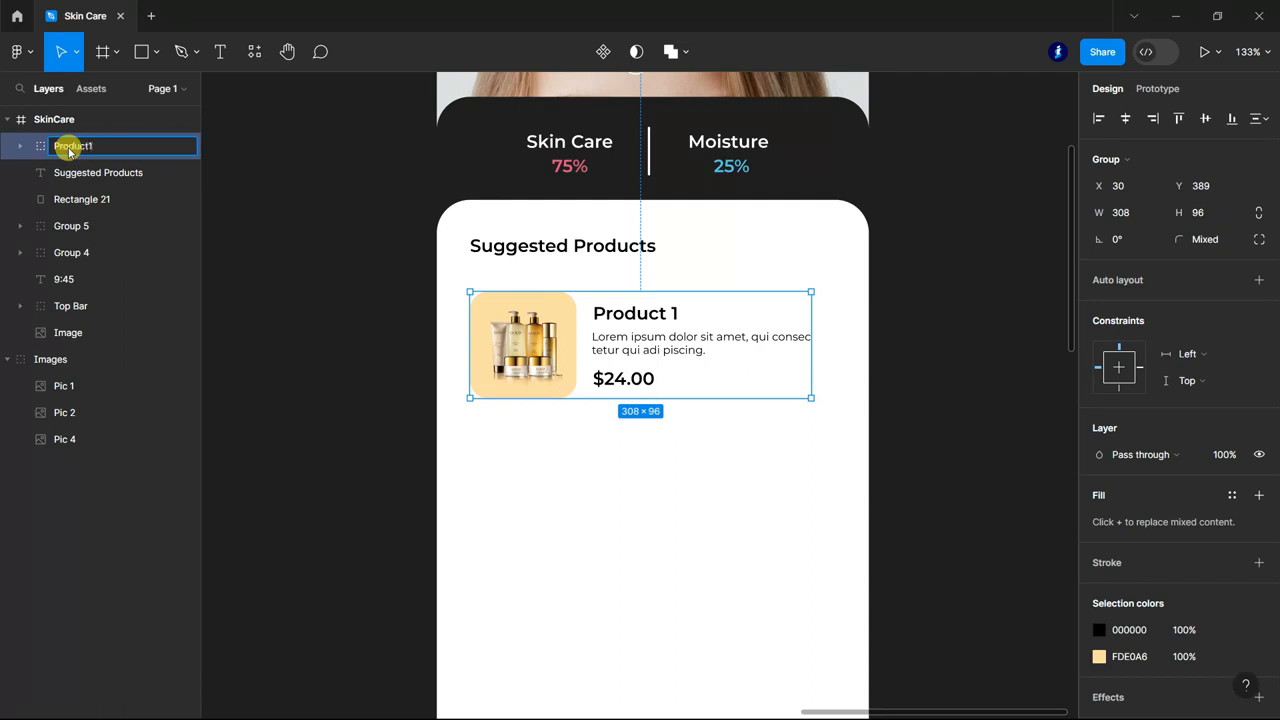
{"action": "left_click", "coordinate": [243, 237]}
Duplicate the Product1 group beneath the original at Y 511 and name the copy Product2
{"action": "scroll", "coordinate": [703, 323], "scroll_direction": "down", "scroll_amount": 1}
{"action": "left_click_drag", "start_coordinate": [558, 261], "coordinate": [563, 392]}
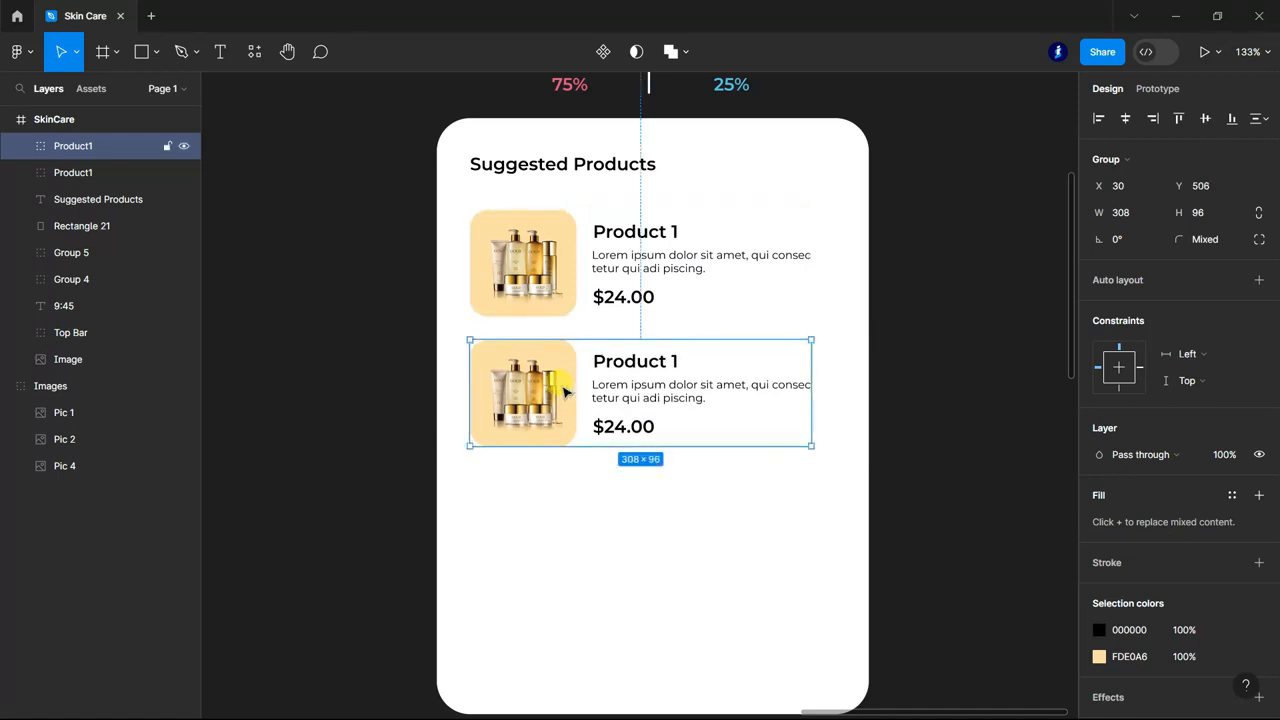
{"action": "key", "text": "Down"}
{"action": "key", "text": "Down"}
{"action": "key", "text": "Down"}
{"action": "key", "text": "Down"}
{"action": "key", "text": "Down"}
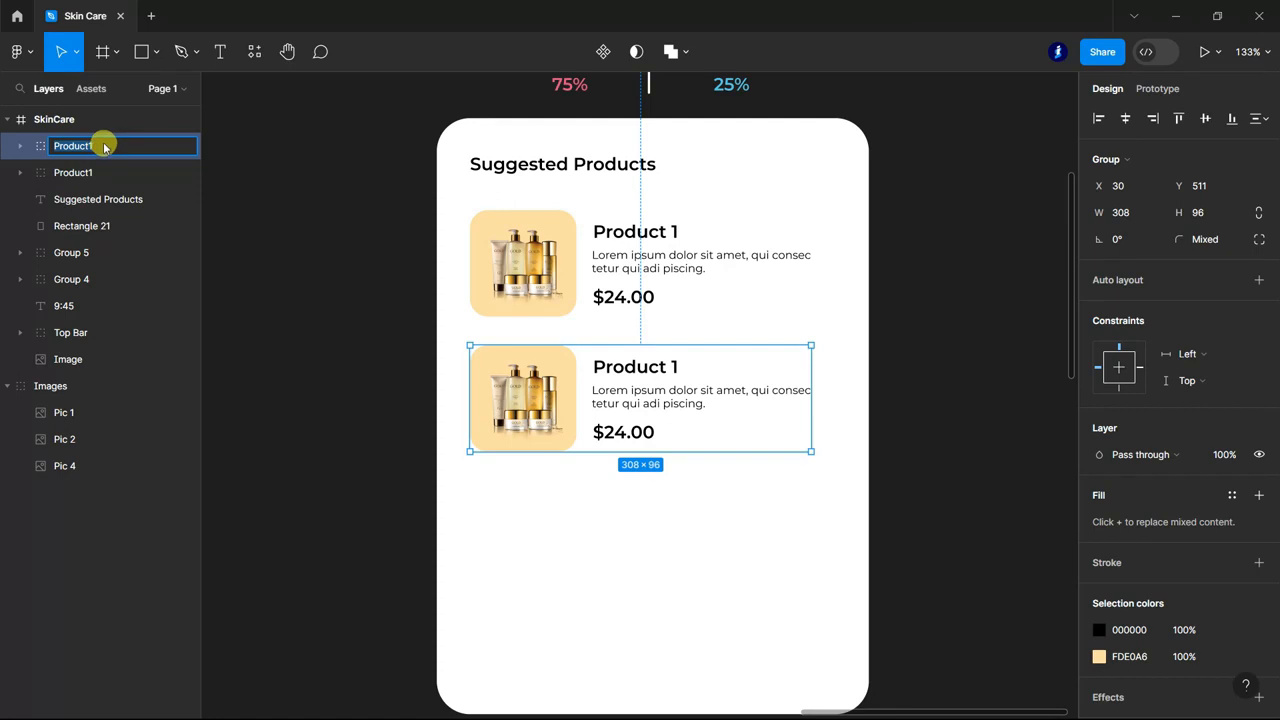
{"action": "type", "text": "2"}
Duplicate the Product1 and Product2 groups together below the existing rows, naming the copies Product3 and Product4
{"action": "left_click", "coordinate": [100, 172], "text": "shift"}
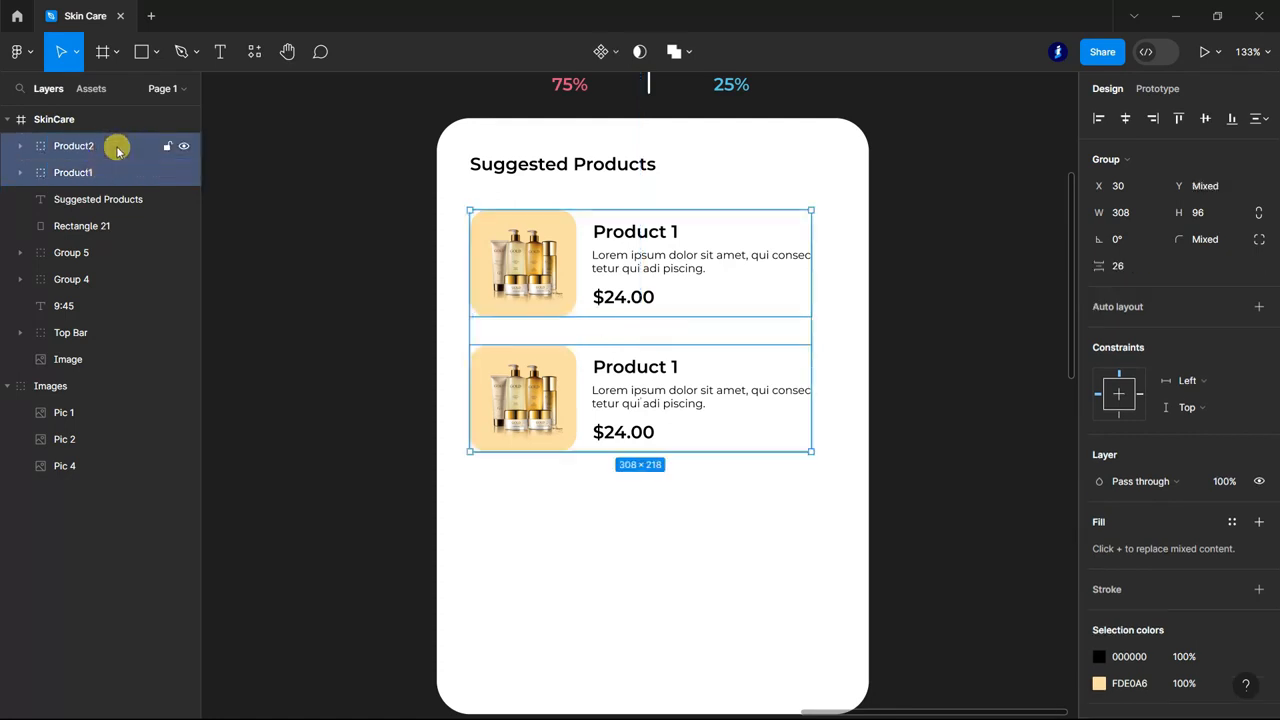
{"action": "scroll", "coordinate": [565, 205], "scroll_direction": "down", "scroll_amount": 2}
{"action": "left_click_drag", "start_coordinate": [586, 431], "coordinate": [579, 457]}
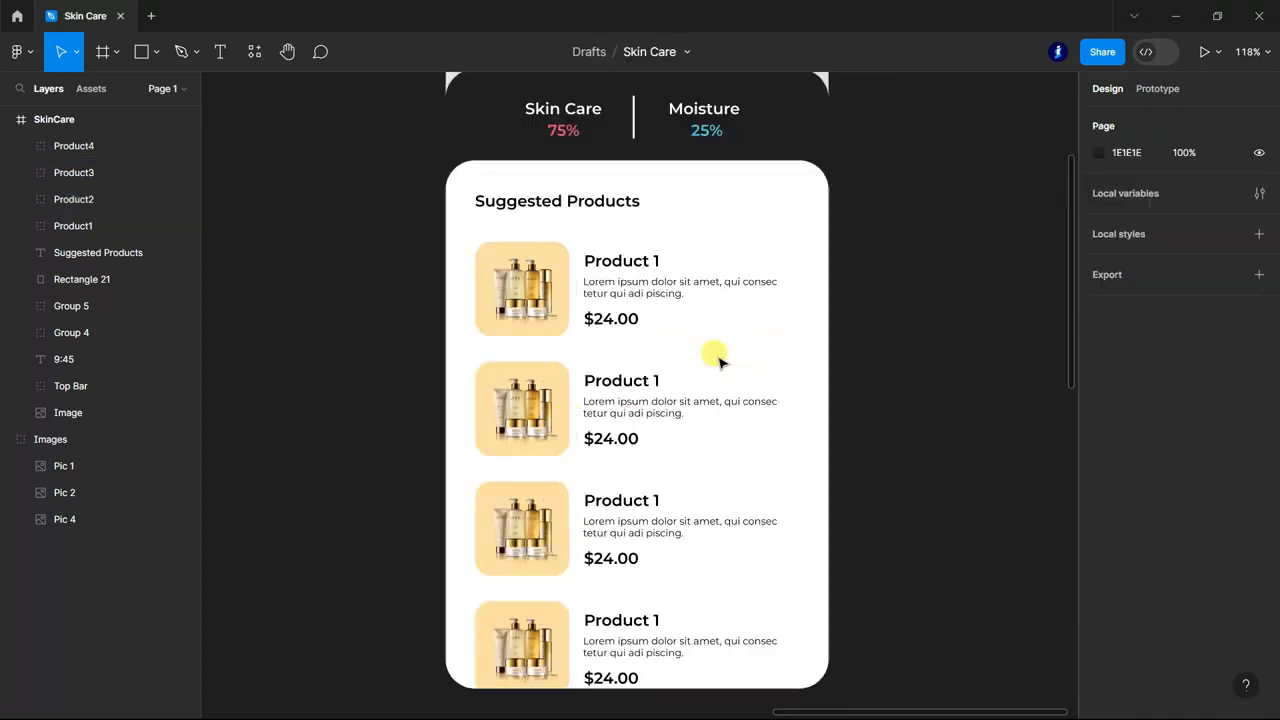
Move the pink product picture (Pic 1) onto the second product card and scale it down to 151 × 76
{"action": "scroll", "coordinate": [932, 366], "scroll_direction": "down", "scroll_amount": 3}
{"action": "scroll", "coordinate": [821, 311], "scroll_direction": "down", "scroll_amount": 4}
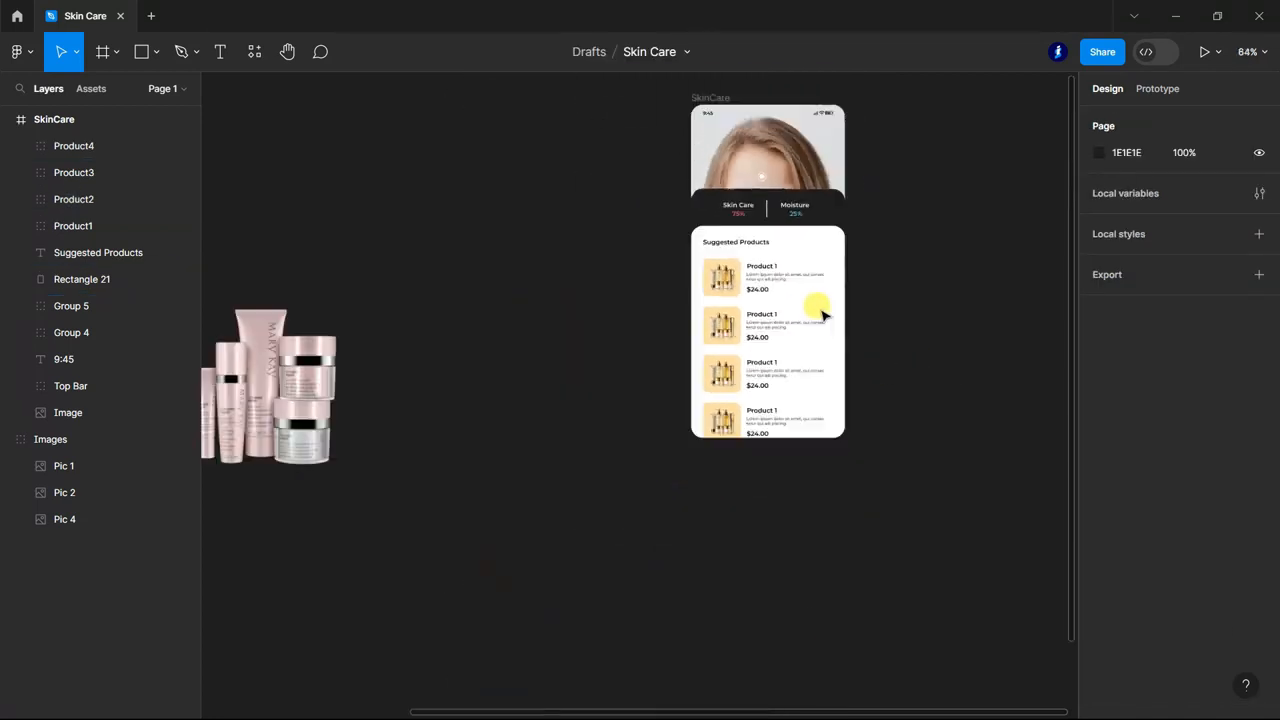
{"action": "scroll", "coordinate": [821, 311], "scroll_direction": "down", "scroll_amount": 2}
{"action": "left_click_drag", "start_coordinate": [400, 365], "coordinate": [755, 330]}
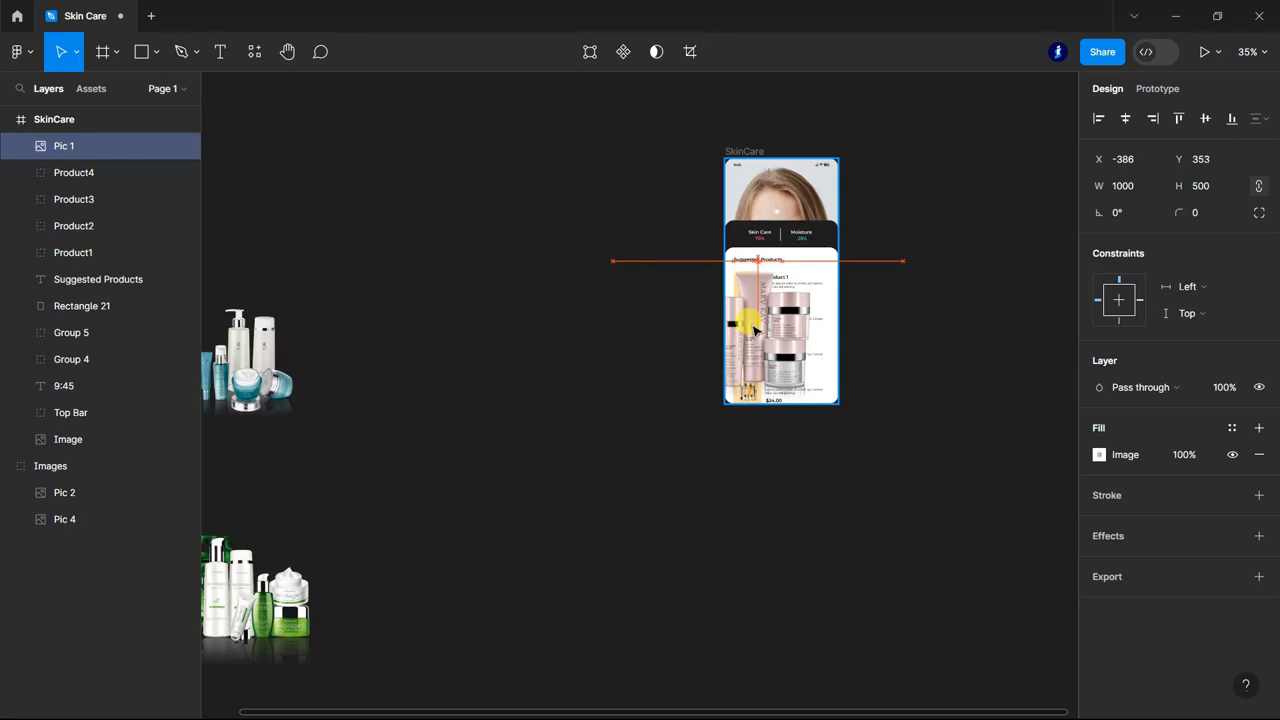
{"action": "key", "text": "shift+2"}
{"action": "left_click_drag", "start_coordinate": [434, 462], "coordinate": [807, 291]}
{"action": "left_click_drag", "start_coordinate": [900, 276], "coordinate": [630, 378]}
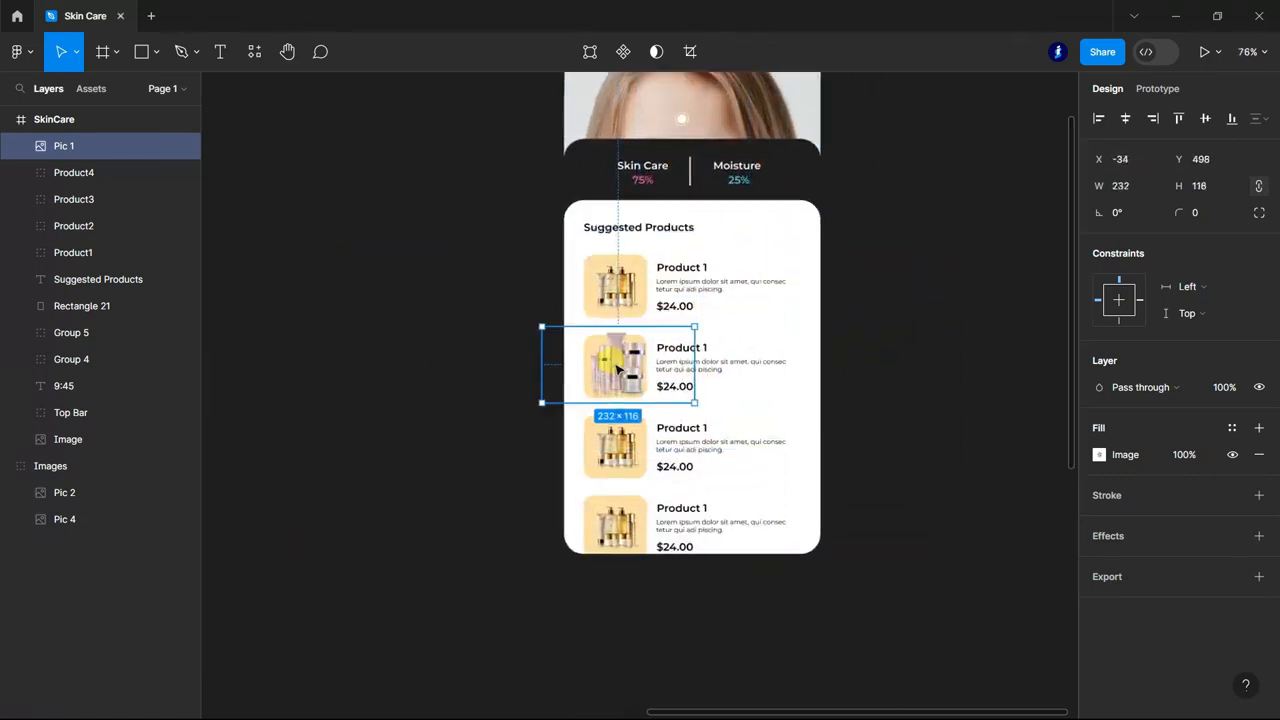
{"action": "key", "text": "shift+2"}
{"action": "left_click_drag", "start_coordinate": [905, 210], "coordinate": [716, 362]}
{"action": "left_click_drag", "start_coordinate": [582, 384], "coordinate": [645, 369]}
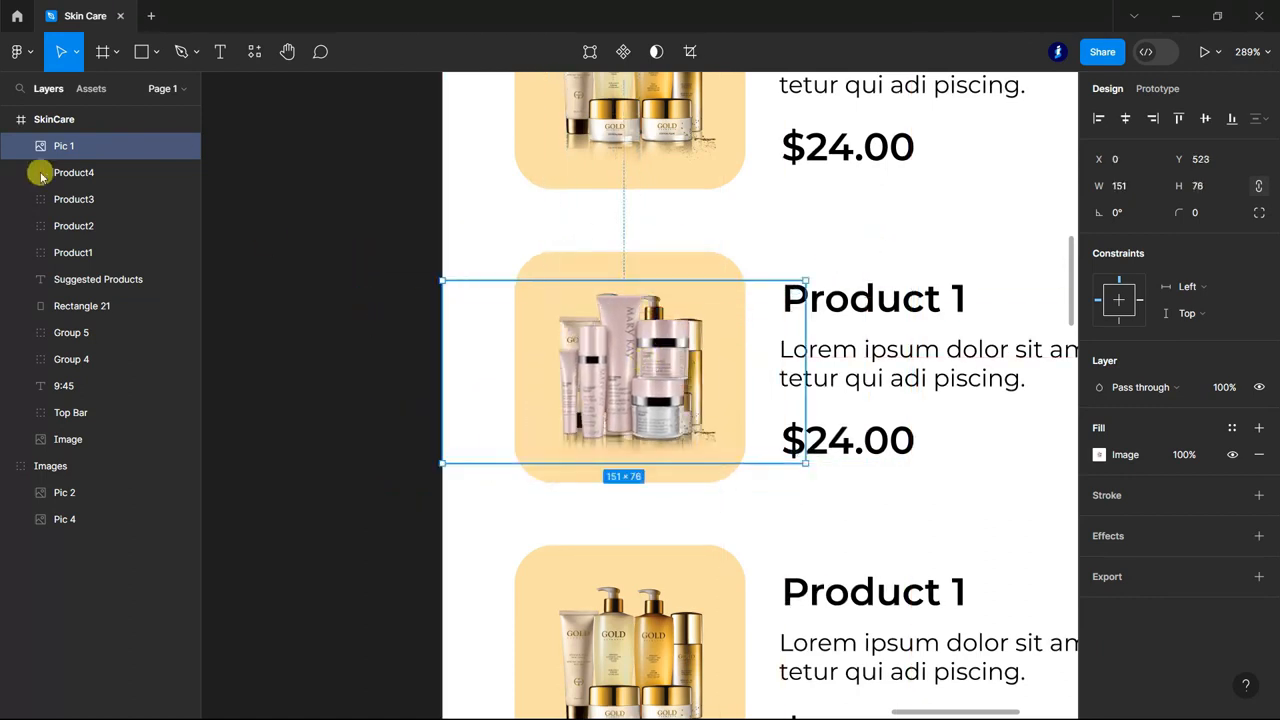
Move Pic 1 into the Product2 group and delete that group's gold picture, Pic 3
{"action": "left_click", "coordinate": [19, 226]}
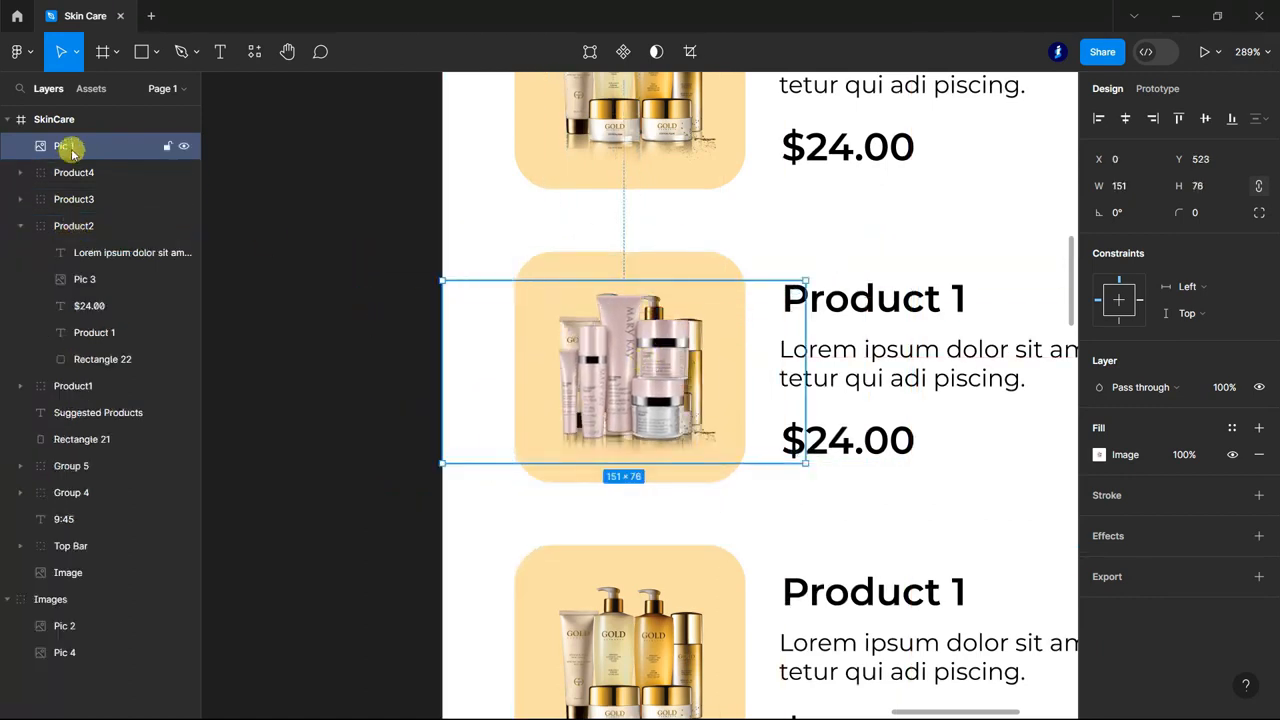
{"action": "left_click_drag", "start_coordinate": [100, 259], "coordinate": [94, 277]}
{"action": "left_click", "coordinate": [94, 277]}
{"action": "key", "text": "Delete"}
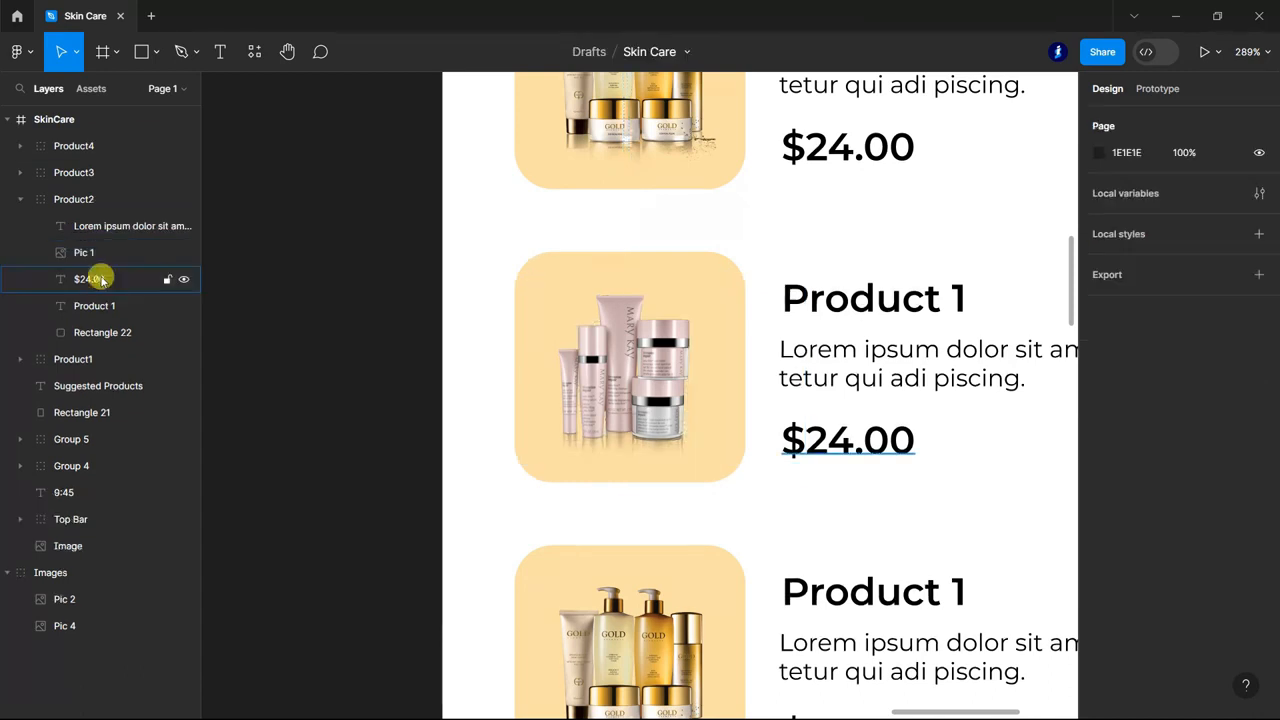
Set the Product2 card's fill to light pink F8DADA, based on a color sampled from the pink product picture
{"action": "left_click", "coordinate": [98, 336]}
{"action": "left_click", "coordinate": [1100, 455]}
{"action": "left_click", "coordinate": [902, 519]}
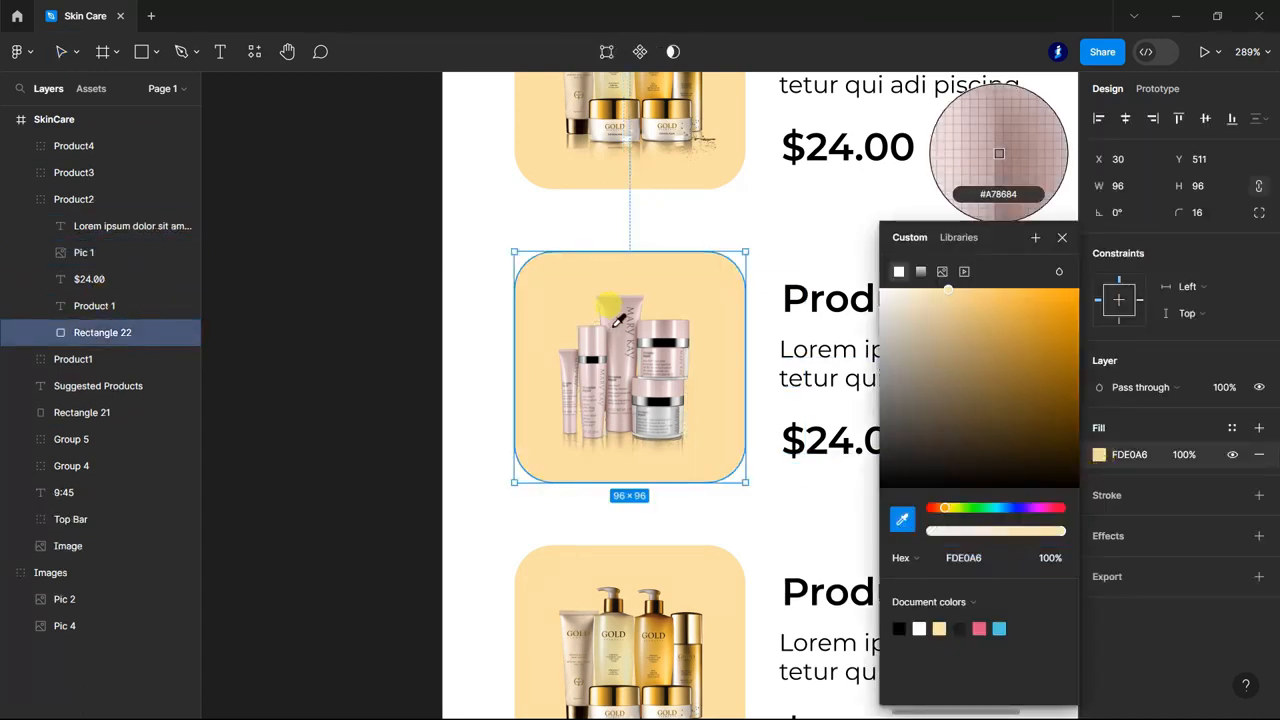
{"action": "left_click", "coordinate": [612, 313]}
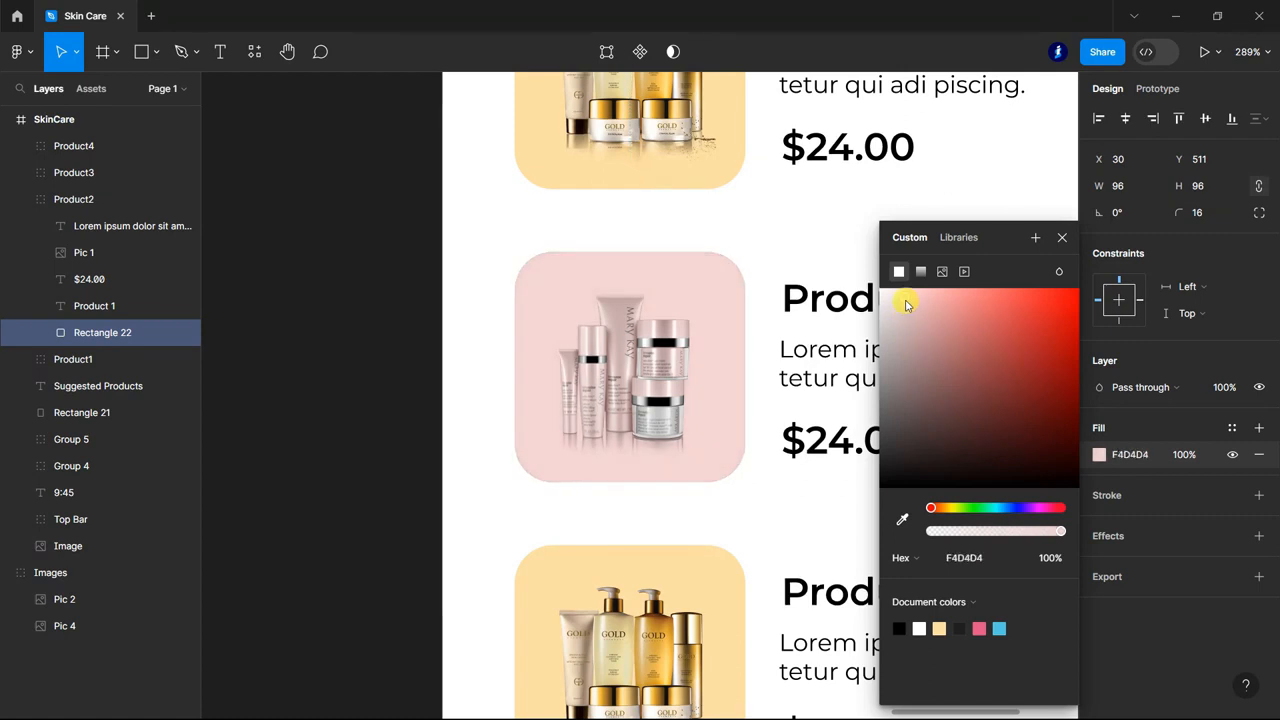
{"action": "left_click", "coordinate": [1059, 239]}
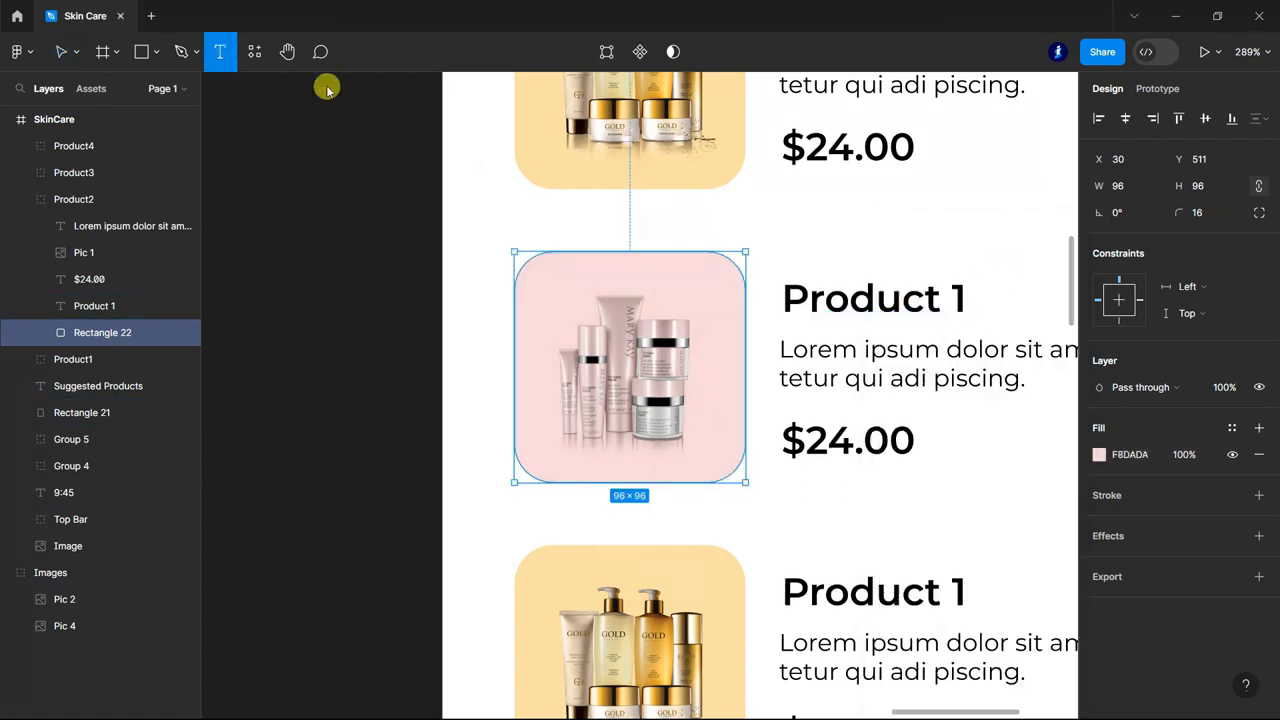
Retitle the second, third and fourth product rows "Product 2", "Product 3" and "Product 4"
{"action": "left_click", "coordinate": [956, 292]}
{"action": "type", "text": "2"}
{"action": "scroll", "coordinate": [894, 514], "scroll_direction": "down", "scroll_amount": 3}
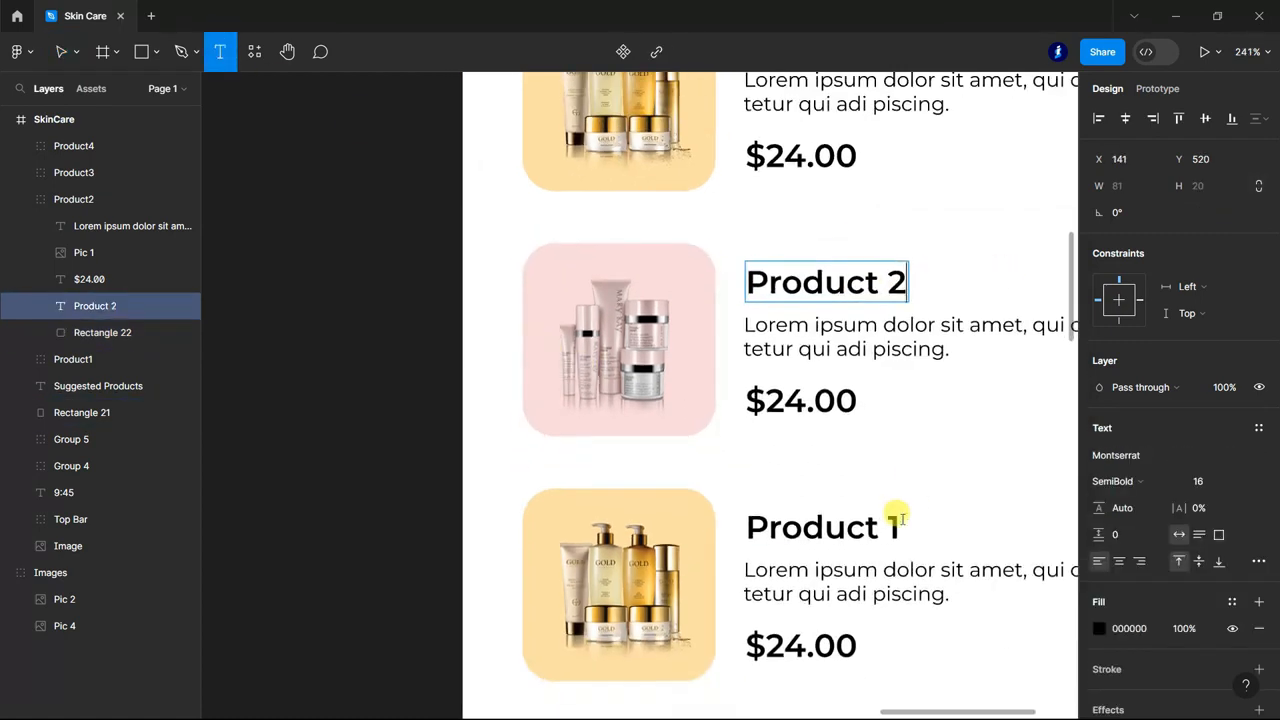
{"action": "double_click", "coordinate": [893, 515]}
{"action": "type", "text": "3"}
{"action": "scroll", "coordinate": [894, 526], "scroll_direction": "down", "scroll_amount": 3}
{"action": "double_click", "coordinate": [893, 532]}
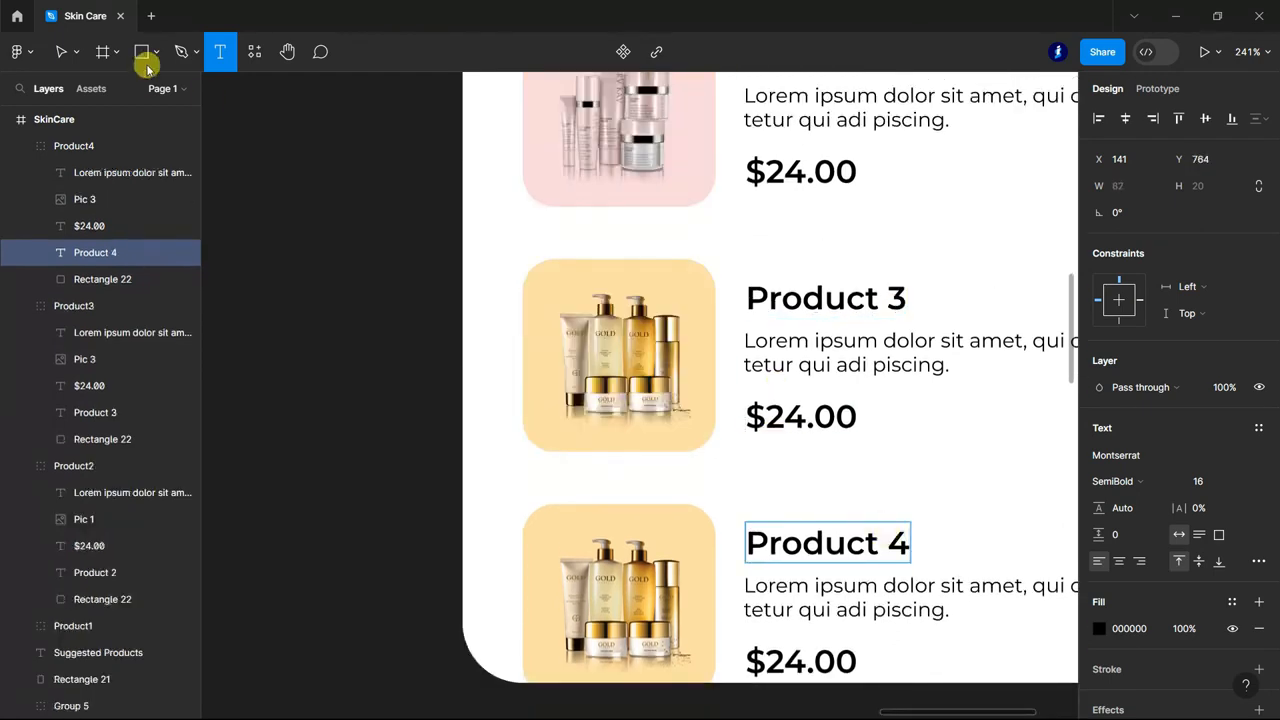
Move the teal product picture (Pic 2) into the SkinCare frame, over the suggested products list
{"action": "key", "text": "Escape"}
{"action": "scroll", "coordinate": [900, 418], "scroll_direction": "down", "scroll_amount": 5}
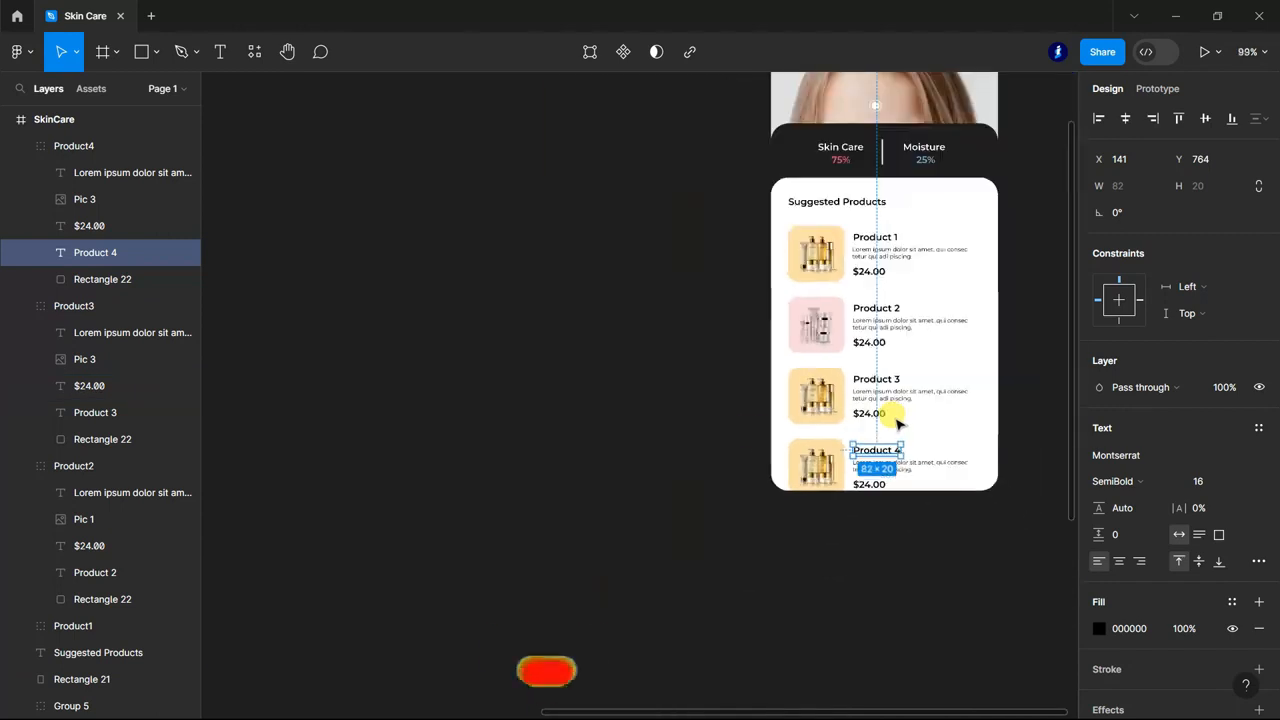
{"action": "scroll", "coordinate": [897, 424], "scroll_direction": "down", "scroll_amount": 5}
{"action": "left_click_drag", "start_coordinate": [338, 450], "coordinate": [811, 391]}
{"action": "double_click", "coordinate": [813, 390]}
{"action": "scroll", "coordinate": [856, 382], "scroll_direction": "up", "scroll_amount": 5}
{"action": "key", "text": "Escape"}
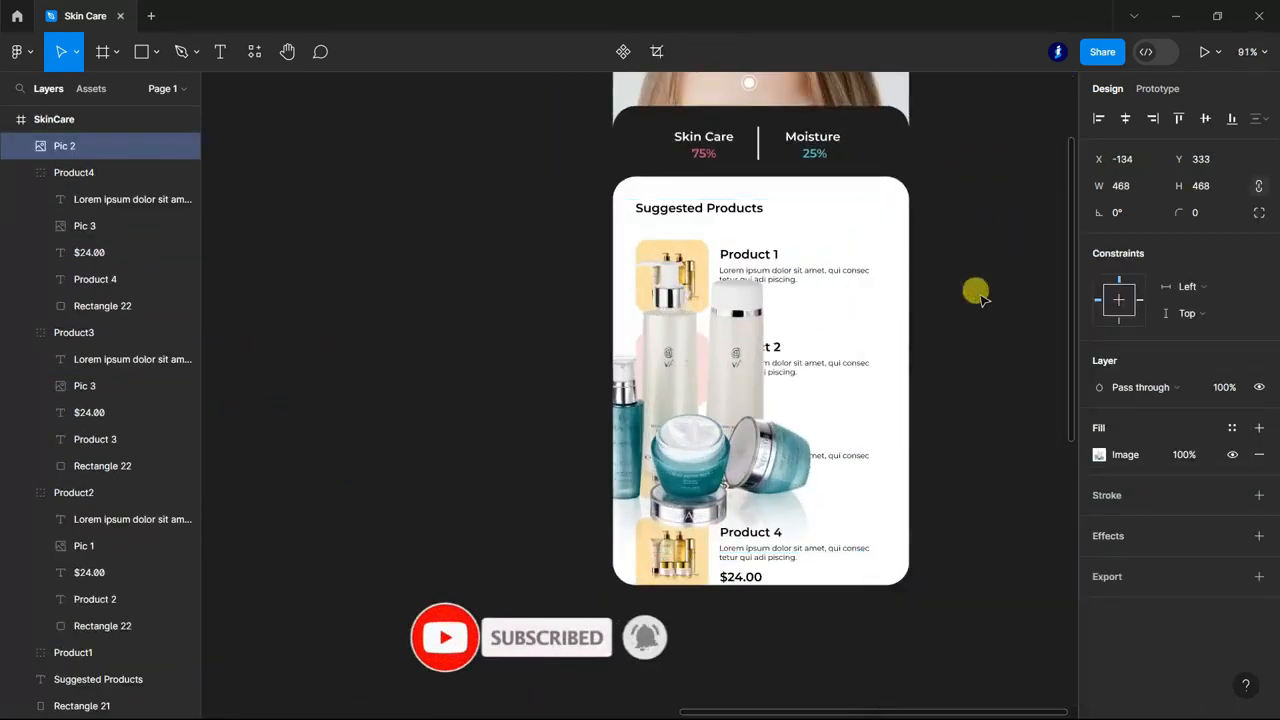
Scale Pic 2 down to 93 × 93 and position it on the third product card
{"action": "left_click_drag", "start_coordinate": [510, 196], "coordinate": [797, 470]}
{"action": "left_click_drag", "start_coordinate": [826, 535], "coordinate": [677, 492]}
{"action": "scroll", "coordinate": [680, 478], "scroll_direction": "up", "scroll_amount": 5}
{"action": "left_click_drag", "start_coordinate": [796, 278], "coordinate": [769, 305]}
{"action": "left_click_drag", "start_coordinate": [643, 458], "coordinate": [654, 459]}
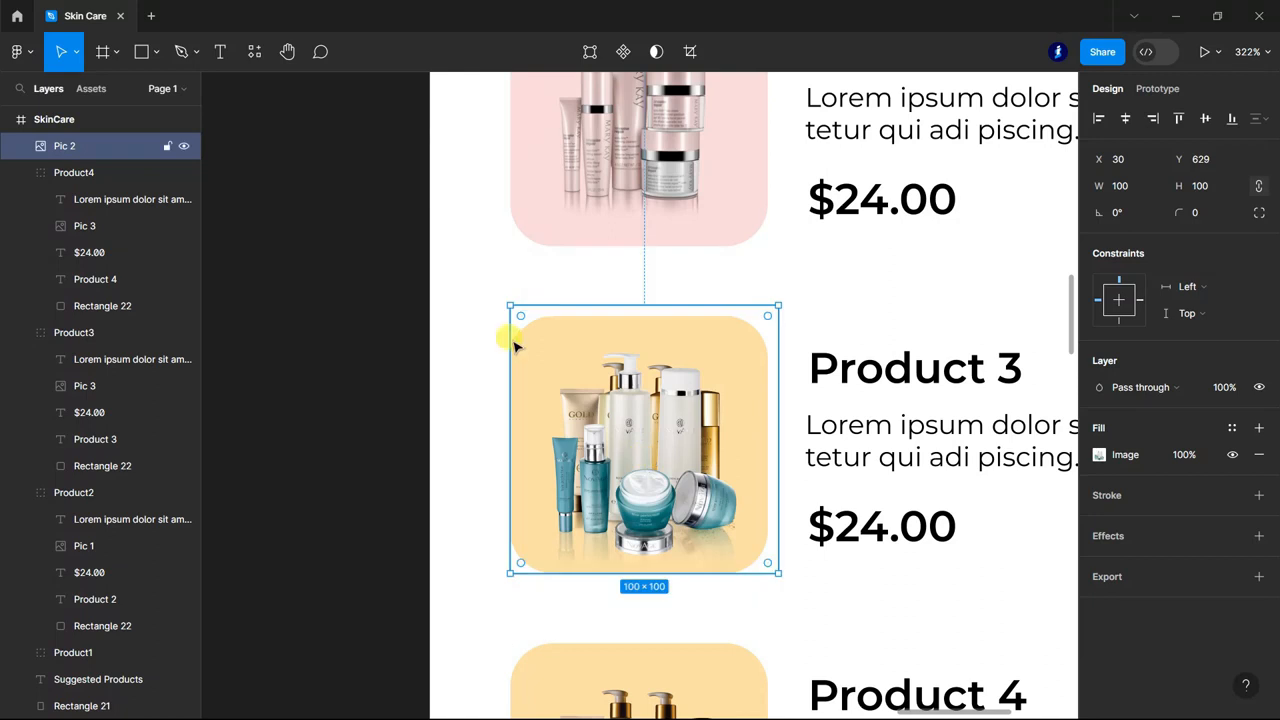
{"action": "left_click_drag", "start_coordinate": [508, 303], "coordinate": [517, 316]}
Move Pic 2 into the Product3 group and delete that group's gold picture, Pic 3
{"action": "left_click", "coordinate": [18, 173]}
{"action": "left_click_drag", "start_coordinate": [75, 256], "coordinate": [80, 254]}
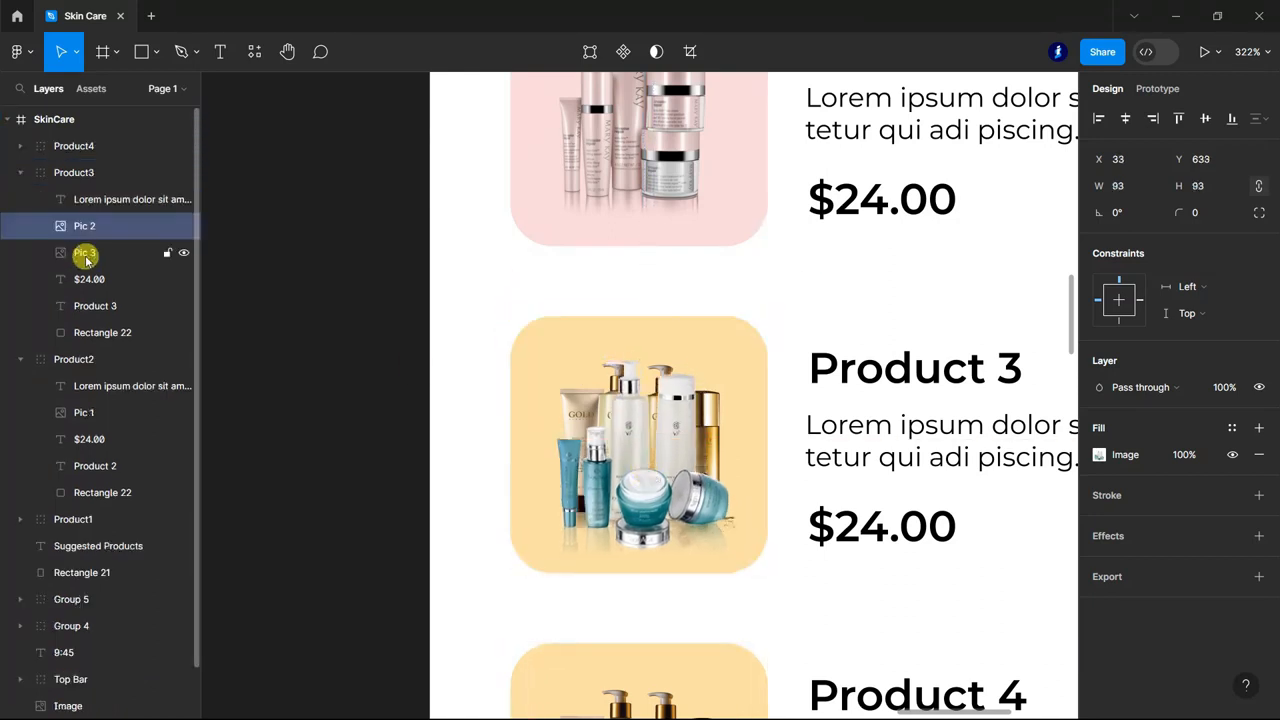
{"action": "left_click", "coordinate": [125, 259]}
{"action": "key", "text": "Delete"}
{"action": "left_click", "coordinate": [21, 331]}
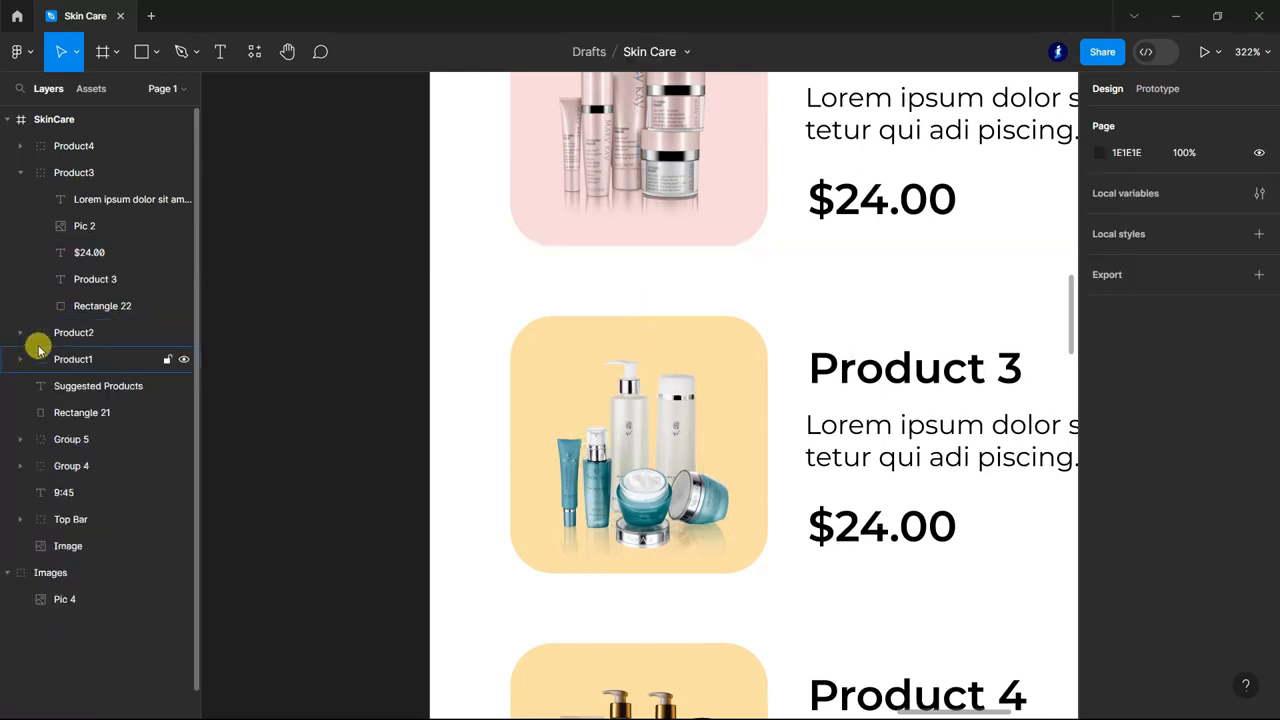
{"action": "left_click", "coordinate": [77, 228]}
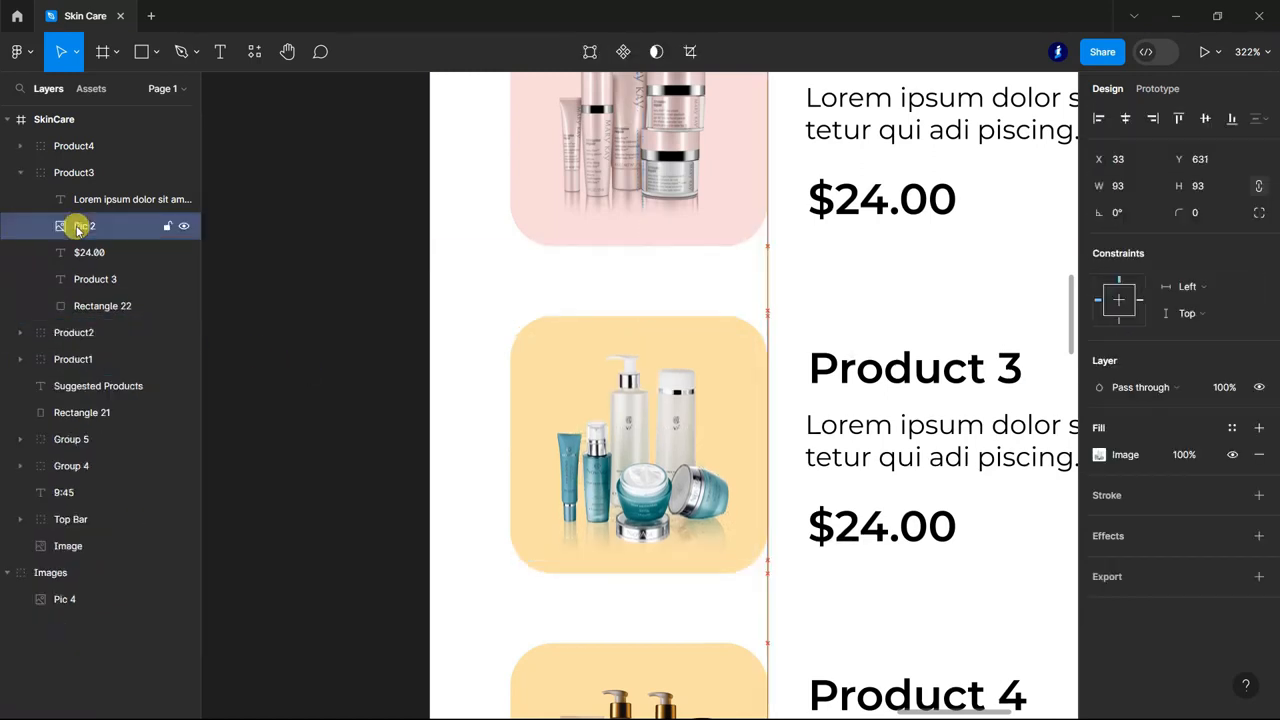
Set the Product3 card's fill to light blue 85CFDB, based on a color sampled from the teal product picture
{"action": "left_click", "coordinate": [95, 305]}
{"action": "left_click", "coordinate": [1099, 457]}
{"action": "left_click", "coordinate": [903, 520]}
{"action": "left_click", "coordinate": [566, 436]}
{"action": "scroll", "coordinate": [447, 440], "scroll_direction": "down", "scroll_amount": 3}
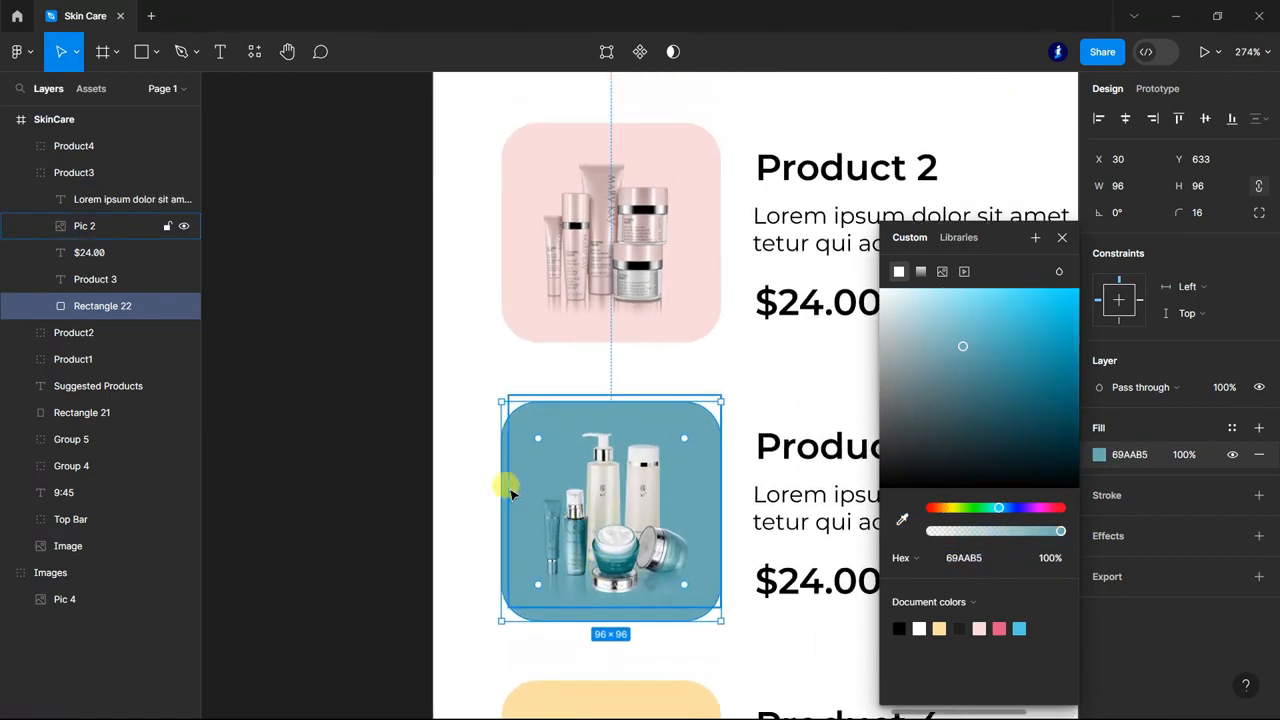
{"action": "left_click_drag", "start_coordinate": [958, 352], "coordinate": [956, 316]}
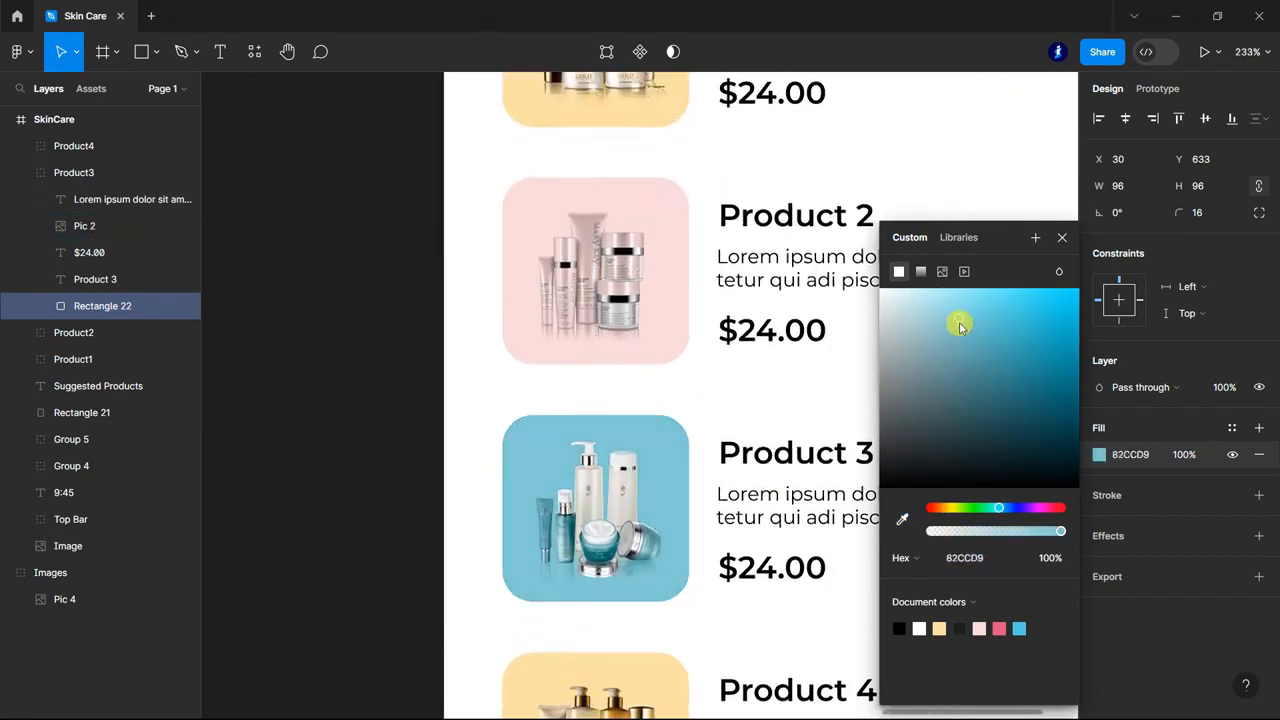
{"action": "left_click", "coordinate": [1062, 239]}
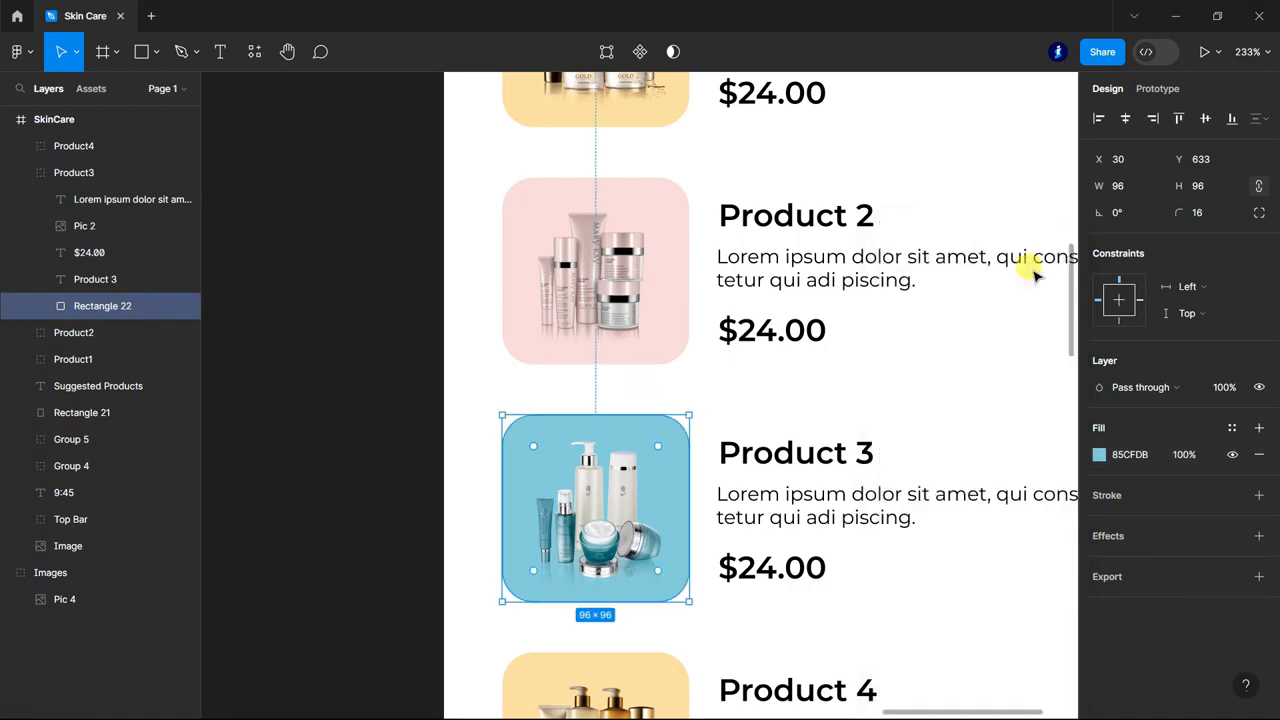
{"action": "left_click", "coordinate": [19, 172]}
{"action": "scroll", "coordinate": [851, 409], "scroll_direction": "down", "scroll_amount": 5}
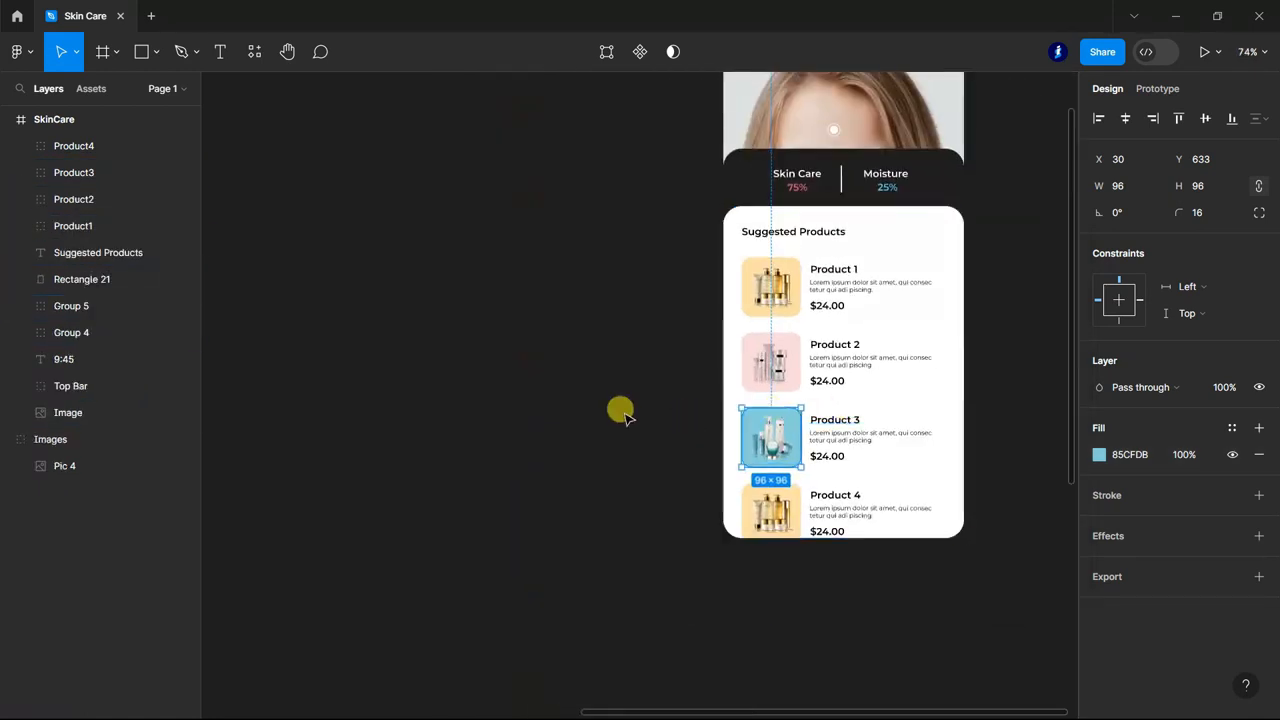
Move the green product picture (Pic 4) over the fourth product card and scale it down to 130 × 130
{"action": "scroll", "coordinate": [625, 414], "scroll_direction": "down", "scroll_amount": 3}
{"action": "scroll", "coordinate": [451, 557], "scroll_direction": "down", "scroll_amount": 1}
{"action": "double_click", "coordinate": [275, 658]}
{"action": "left_click_drag", "start_coordinate": [275, 658], "coordinate": [880, 367]}
{"action": "left_click", "coordinate": [1061, 286]}
{"action": "left_click_drag", "start_coordinate": [700, 449], "coordinate": [848, 311]}
{"action": "scroll", "coordinate": [937, 303], "scroll_direction": "up", "scroll_amount": 6}
{"action": "left_click_drag", "start_coordinate": [768, 243], "coordinate": [609, 664]}
{"action": "scroll", "coordinate": [606, 640], "scroll_direction": "down", "scroll_amount": 1}
{"action": "scroll", "coordinate": [590, 510], "scroll_direction": "down", "scroll_amount": 1}
{"action": "scroll", "coordinate": [603, 640], "scroll_direction": "up", "scroll_amount": 3}
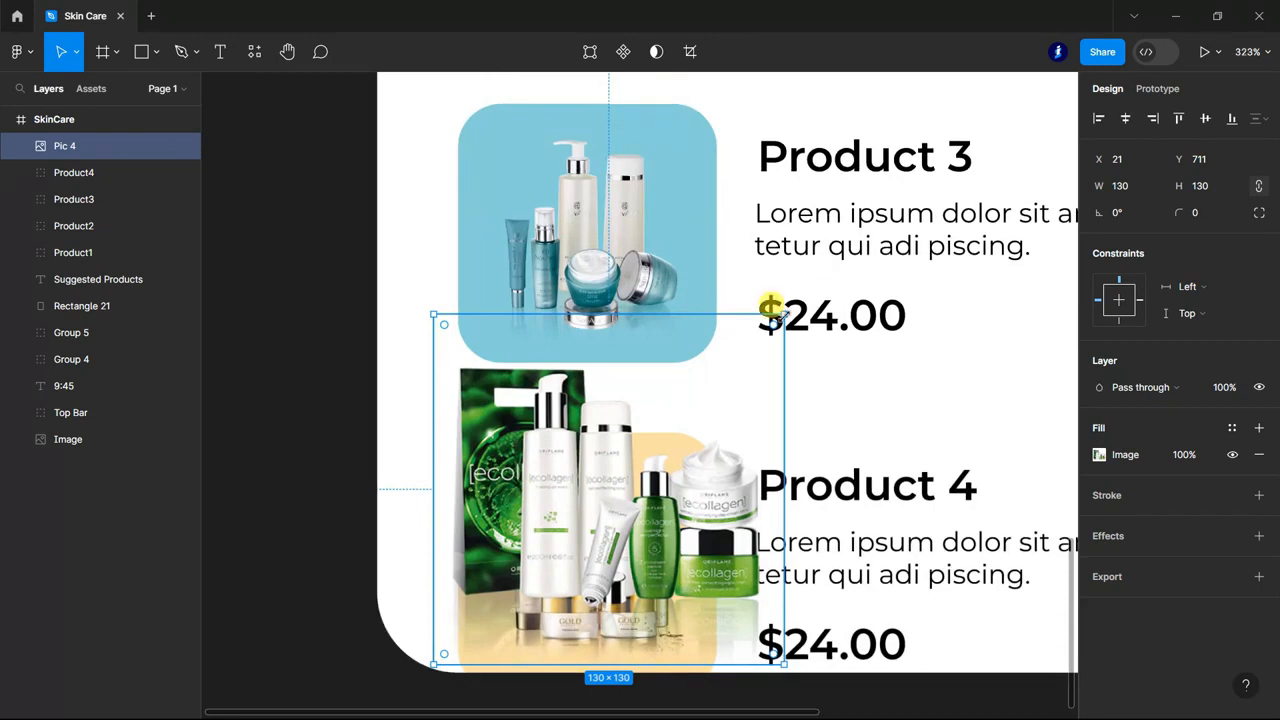
Scale Pic 4 down further to 80 × 80 and place it inside the fourth card at X 40, Y 764
{"action": "double_click", "coordinate": [760, 348]}
{"action": "left_click", "coordinate": [1066, 288]}
{"action": "left_click_drag", "start_coordinate": [783, 316], "coordinate": [649, 448]}
{"action": "left_click_drag", "start_coordinate": [542, 562], "coordinate": [595, 573]}
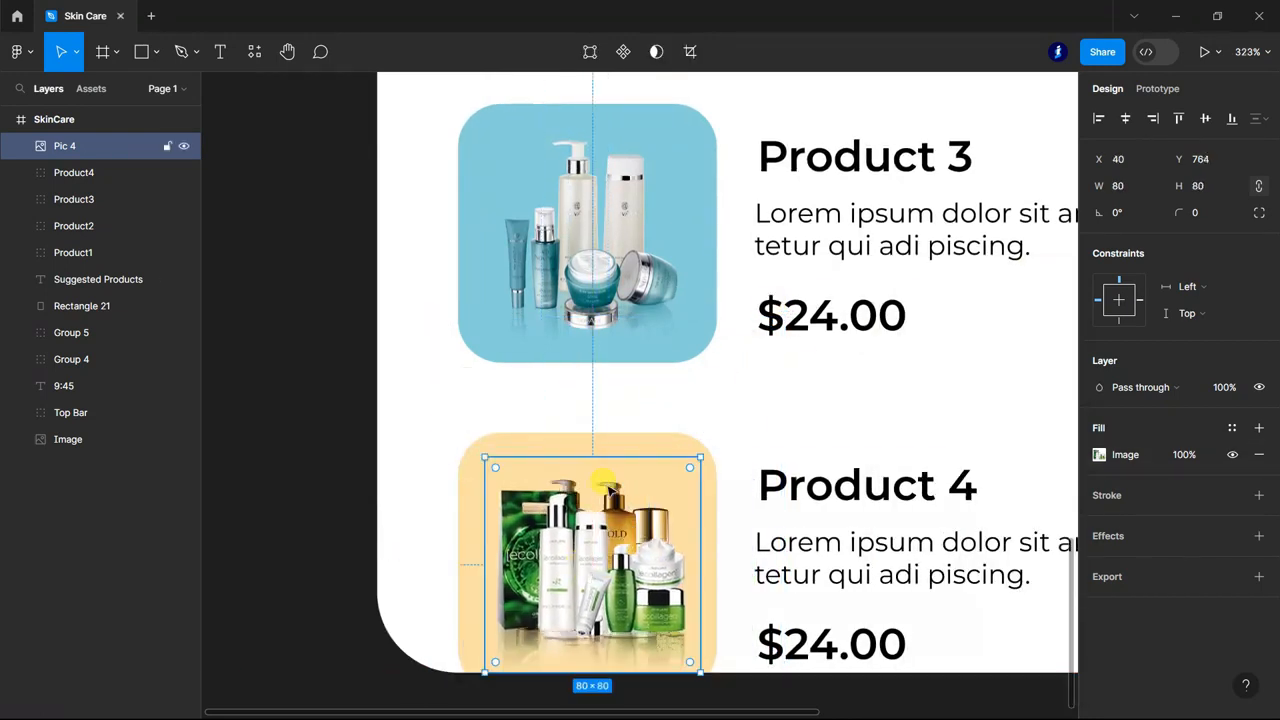
{"action": "scroll", "coordinate": [607, 483], "scroll_direction": "down", "scroll_amount": 1}
Move Pic 4 into the Product4 group and delete that group's gold picture, Pic 3
{"action": "left_click", "coordinate": [20, 172]}
{"action": "left_click_drag", "start_coordinate": [60, 146], "coordinate": [91, 210]}
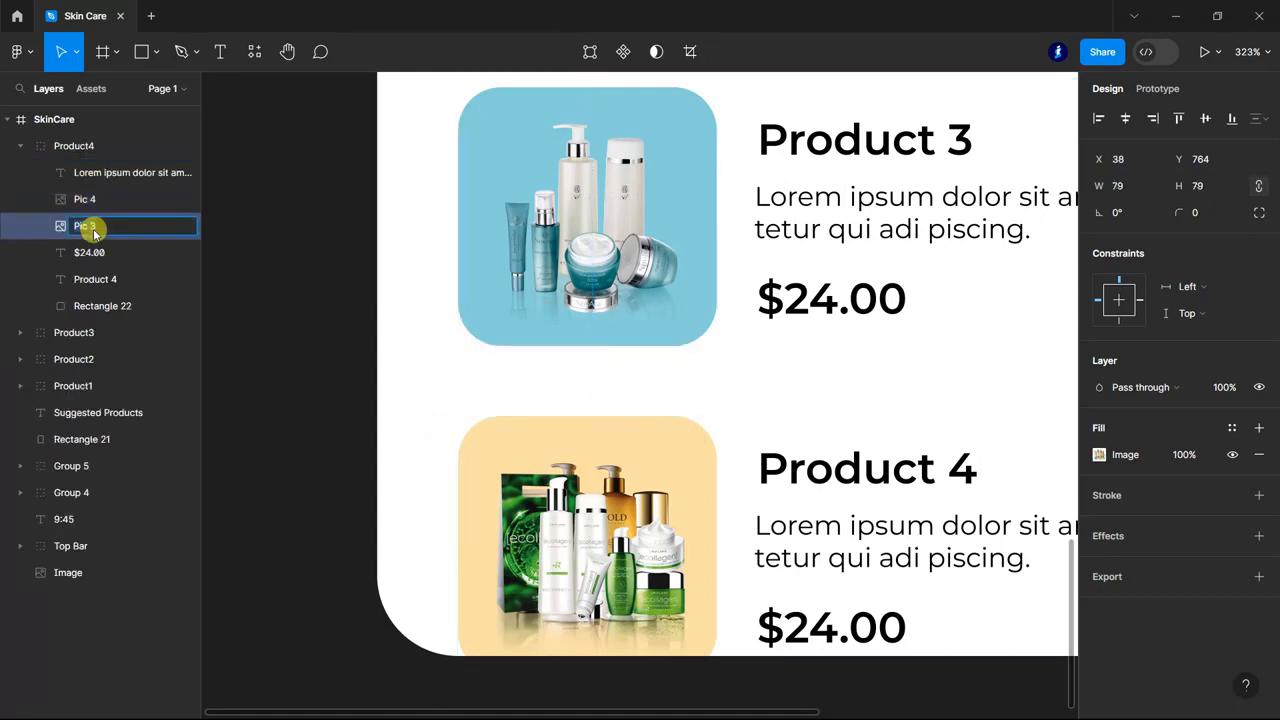
{"action": "left_click", "coordinate": [55, 222]}
{"action": "key", "text": "Delete"}
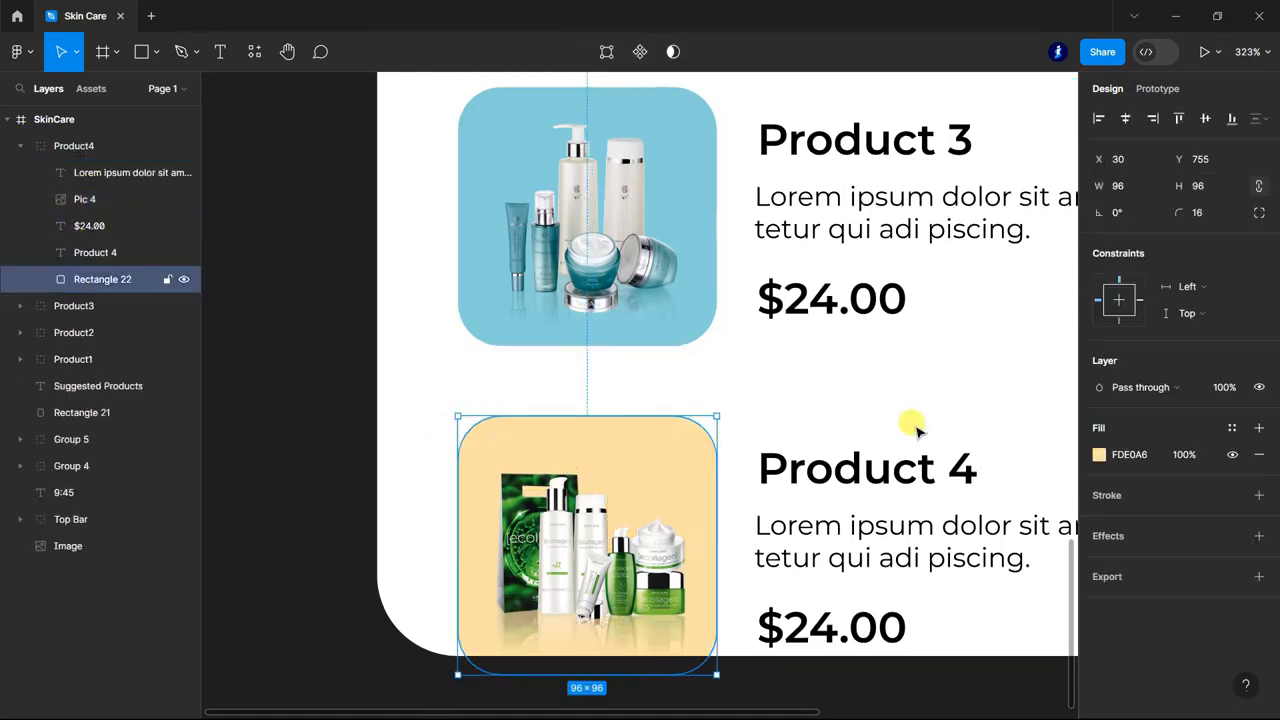
Set the Product4 card's fill to light green B0E49F, based on a color sampled from the green product picture
{"action": "left_click", "coordinate": [1098, 456]}
{"action": "left_click", "coordinate": [902, 519]}
{"action": "left_click", "coordinate": [510, 490]}
{"action": "left_click_drag", "start_coordinate": [1020, 351], "coordinate": [940, 318]}
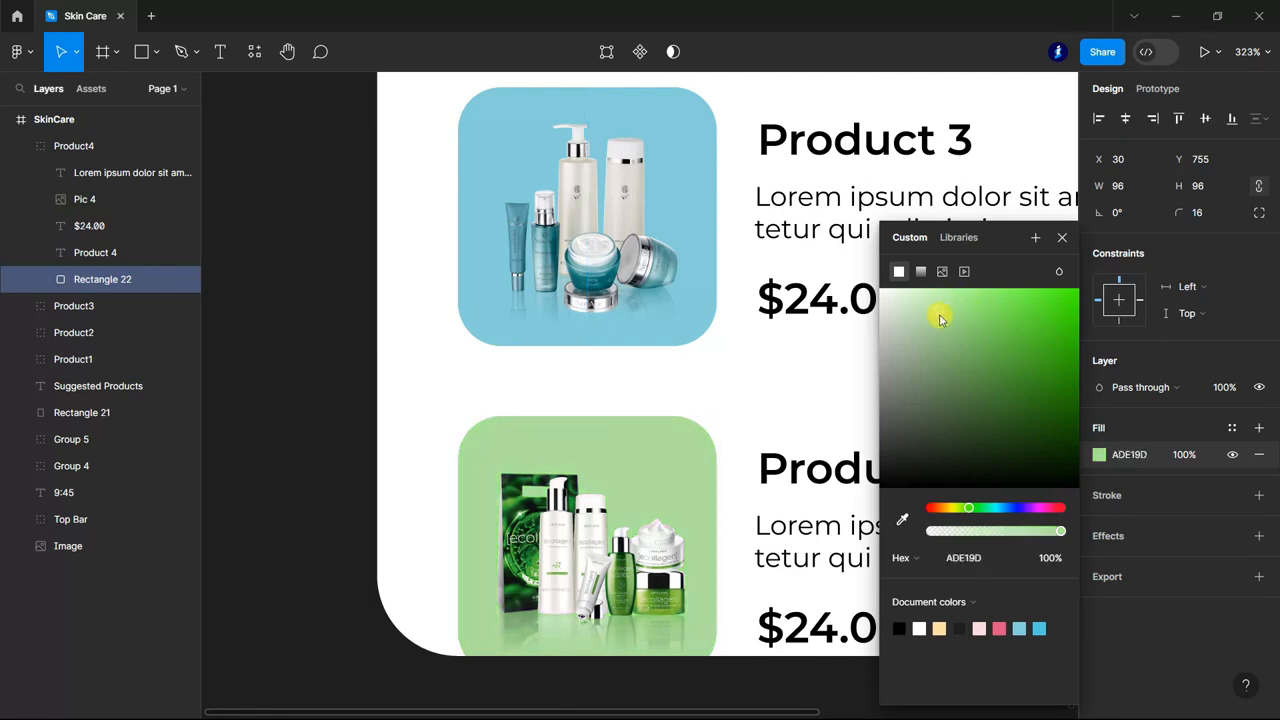
{"action": "left_click", "coordinate": [1062, 239]}
{"action": "left_click", "coordinate": [270, 405]}
{"action": "scroll", "coordinate": [272, 406], "scroll_direction": "down", "scroll_amount": 5}
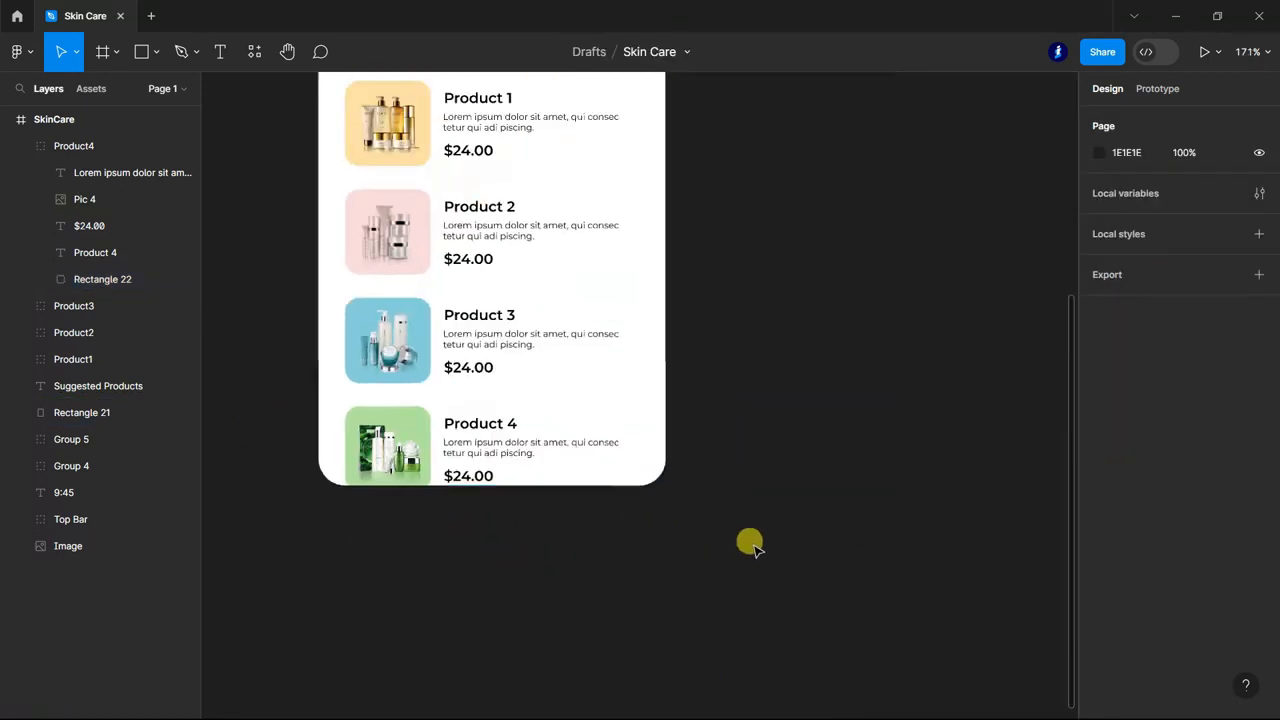
{"action": "scroll", "coordinate": [772, 528], "scroll_direction": "down", "scroll_amount": 2}
{"action": "scroll", "coordinate": [314, 466], "scroll_direction": "down", "scroll_amount": 4}
{"action": "left_click", "coordinate": [20, 146]}
Scale the four product groups together by 0.94x and shift them up slightly to fit inside the white panel
{"action": "scroll", "coordinate": [280, 443], "scroll_direction": "up", "scroll_amount": 2}
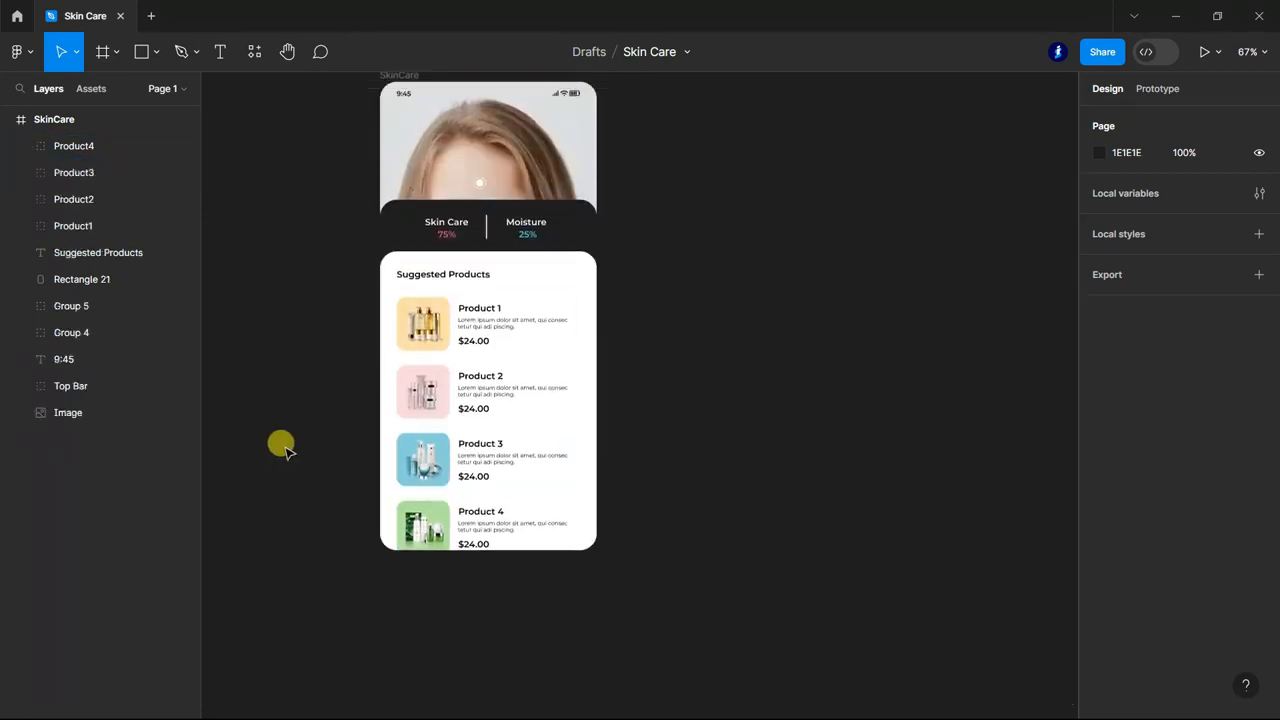
{"action": "scroll", "coordinate": [290, 395], "scroll_direction": "up", "scroll_amount": 1}
{"action": "left_click", "coordinate": [70, 146]}
{"action": "left_click", "coordinate": [74, 199], "text": "shift"}
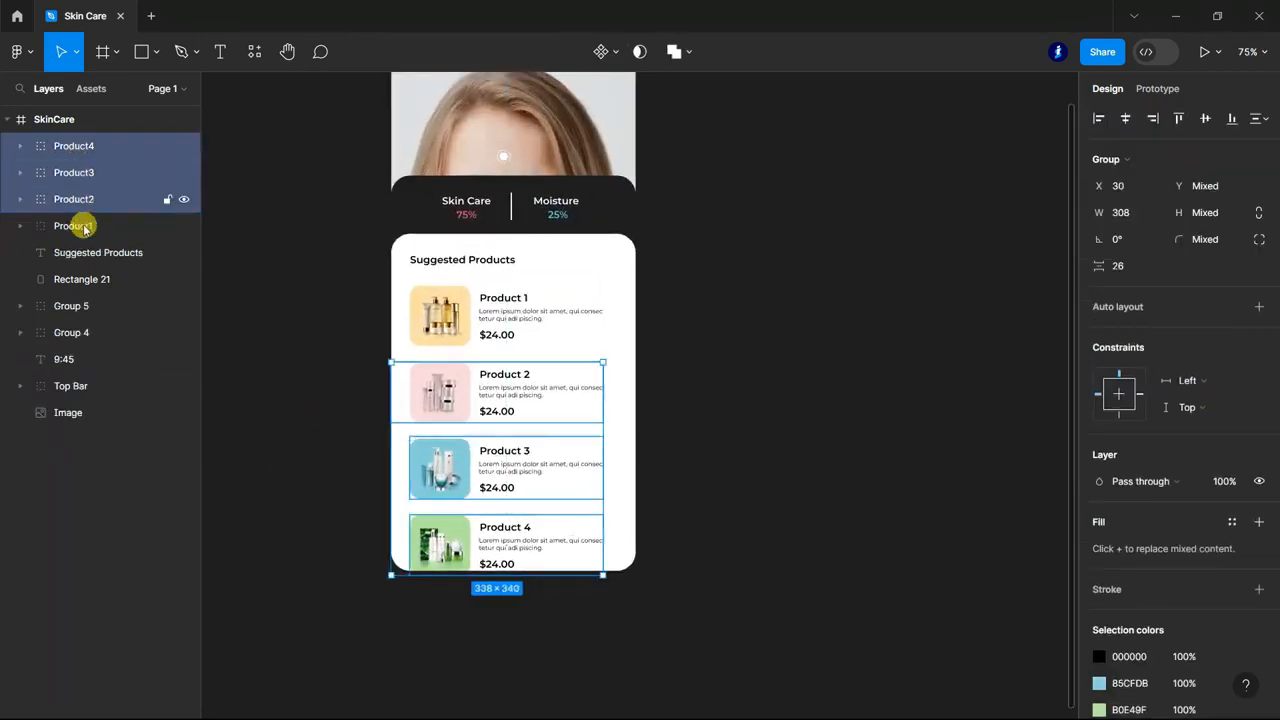
{"action": "left_click", "coordinate": [74, 226], "text": "shift"}
{"action": "left_click", "coordinate": [75, 51]}
{"action": "left_click", "coordinate": [66, 115]}
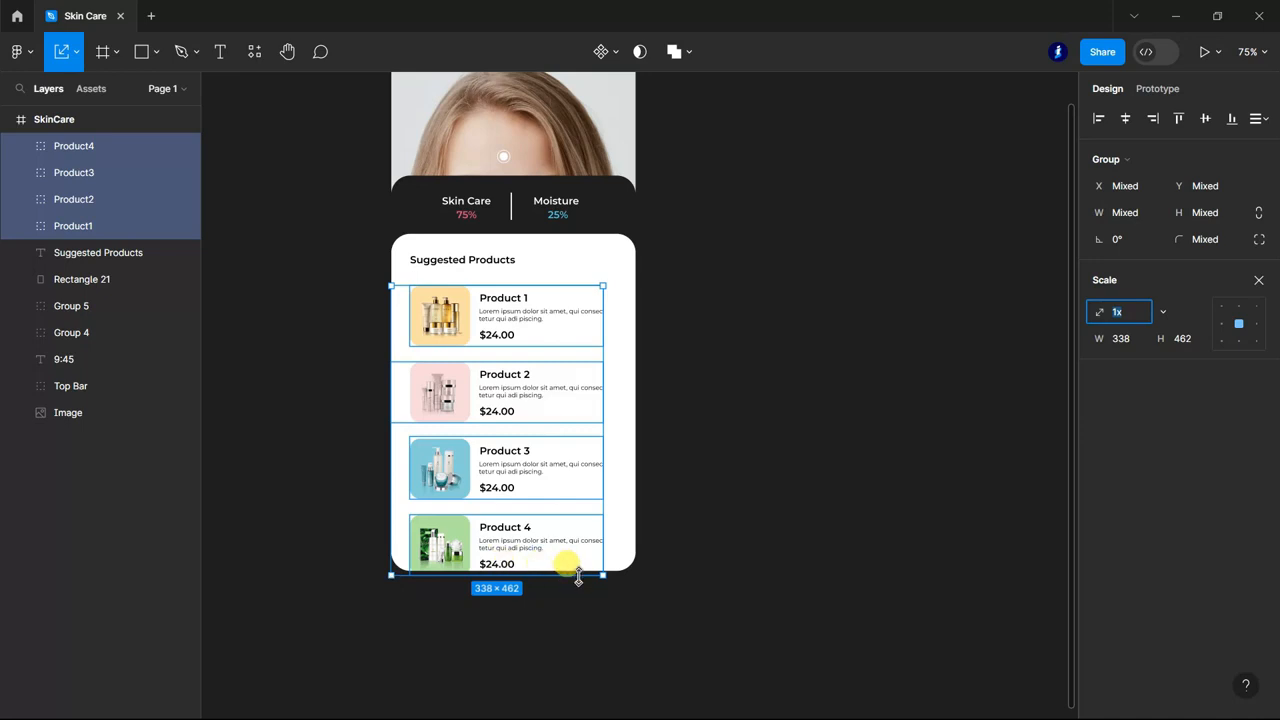
{"action": "mouse_move", "coordinate": [598, 573]}
{"action": "left_mouse_down"}
{"action": "mouse_move", "coordinate": [577, 540]}
{"action": "mouse_move", "coordinate": [591, 557]}
{"action": "left_mouse_up"}
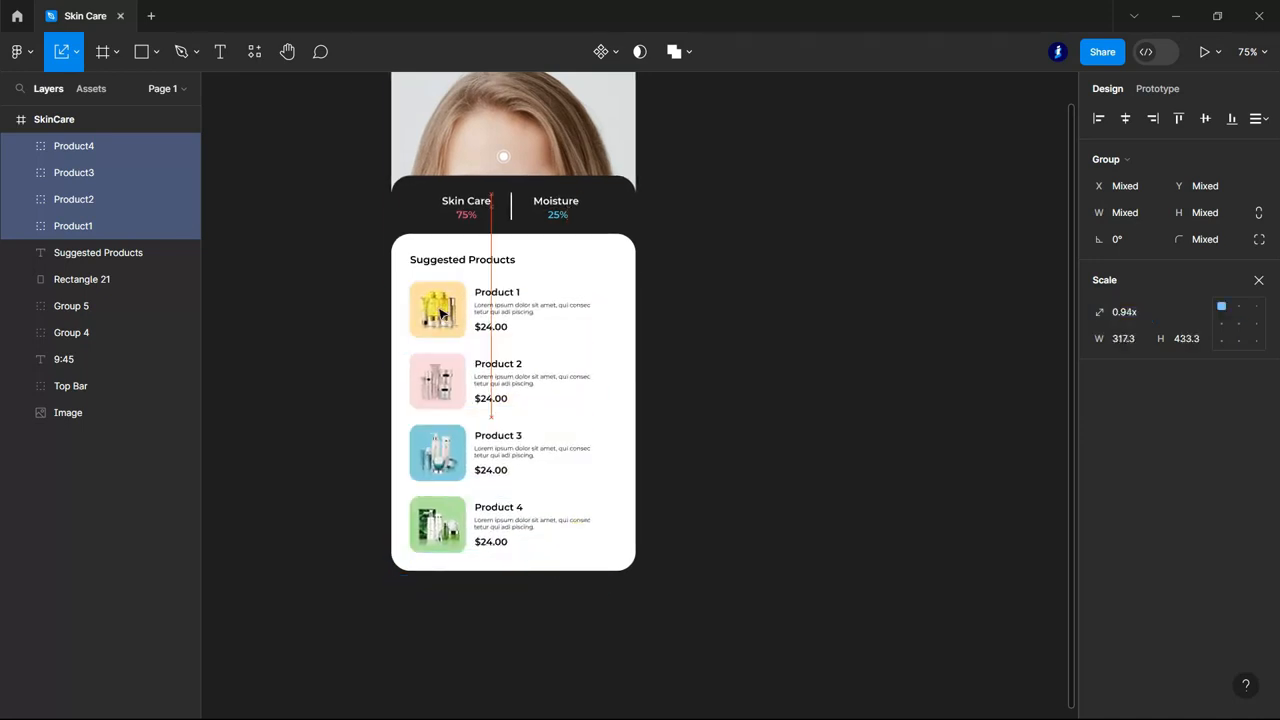
{"action": "left_click", "coordinate": [829, 565]}
Group the four product groups, Suggested Products title, Rectangle 21 and Group 5, and name the group "Products Detail"
{"action": "scroll", "coordinate": [805, 592], "scroll_direction": "up", "scroll_amount": 1}
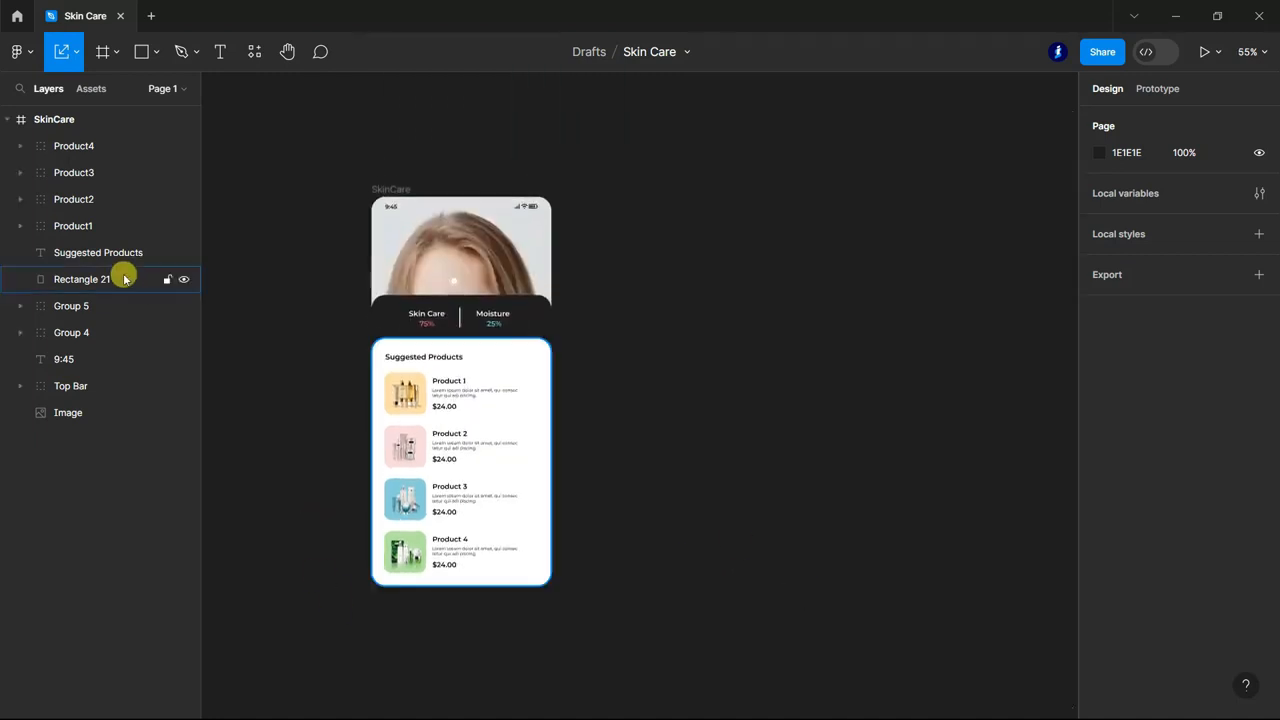
{"action": "left_click", "coordinate": [83, 311]}
{"action": "left_click_drag", "start_coordinate": [83, 311], "coordinate": [71, 143]}
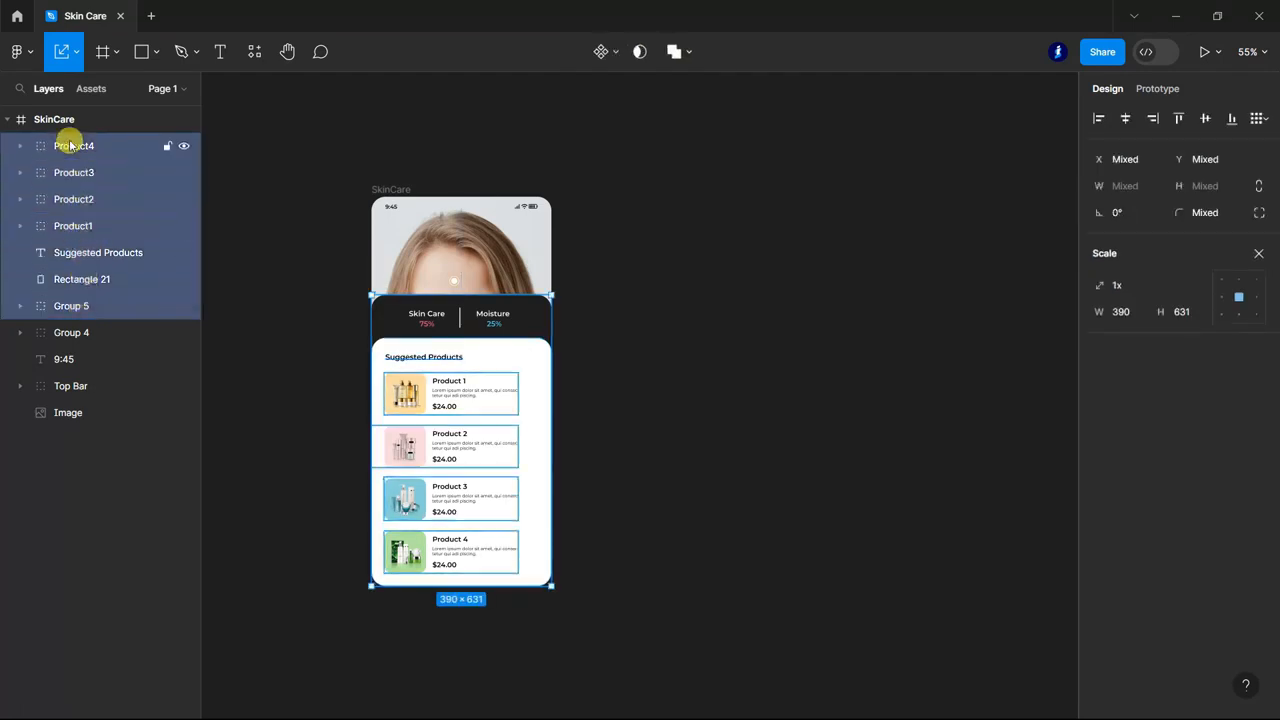
{"action": "key", "text": "ctrl+g"}
{"action": "left_click", "coordinate": [183, 146]}
{"action": "left_click", "coordinate": [183, 146]}
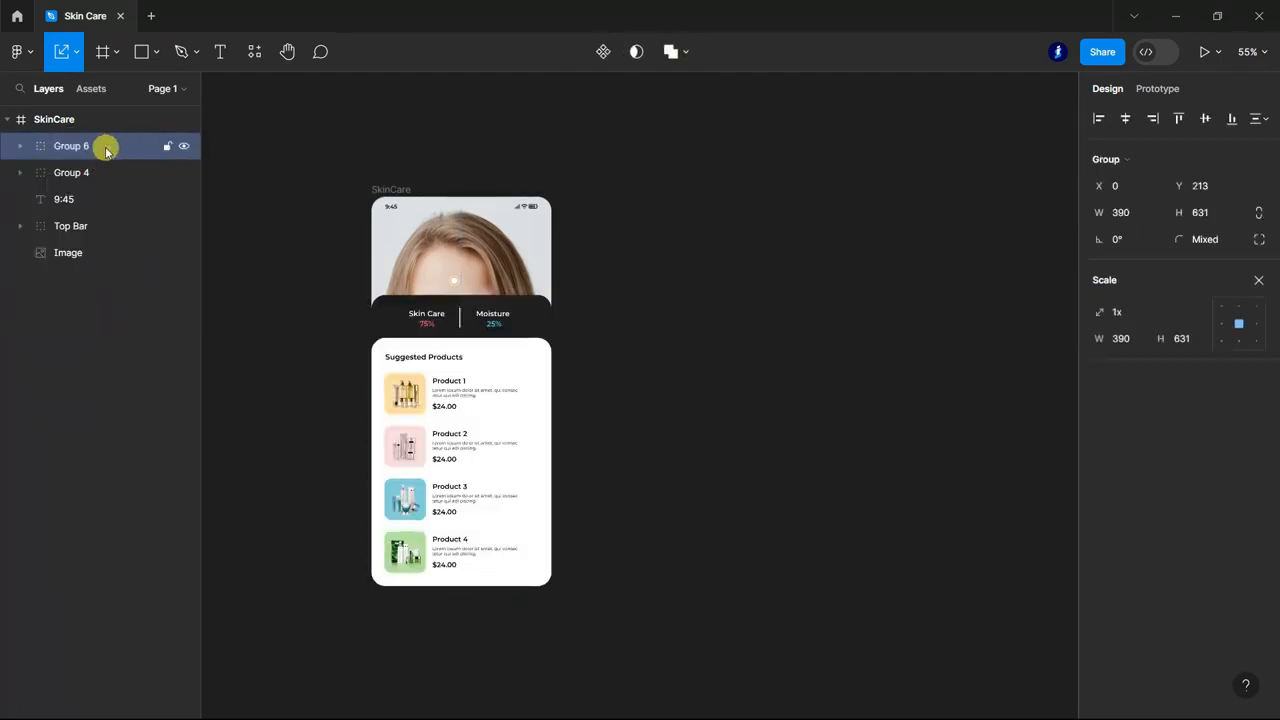
{"action": "double_click", "coordinate": [70, 146]}
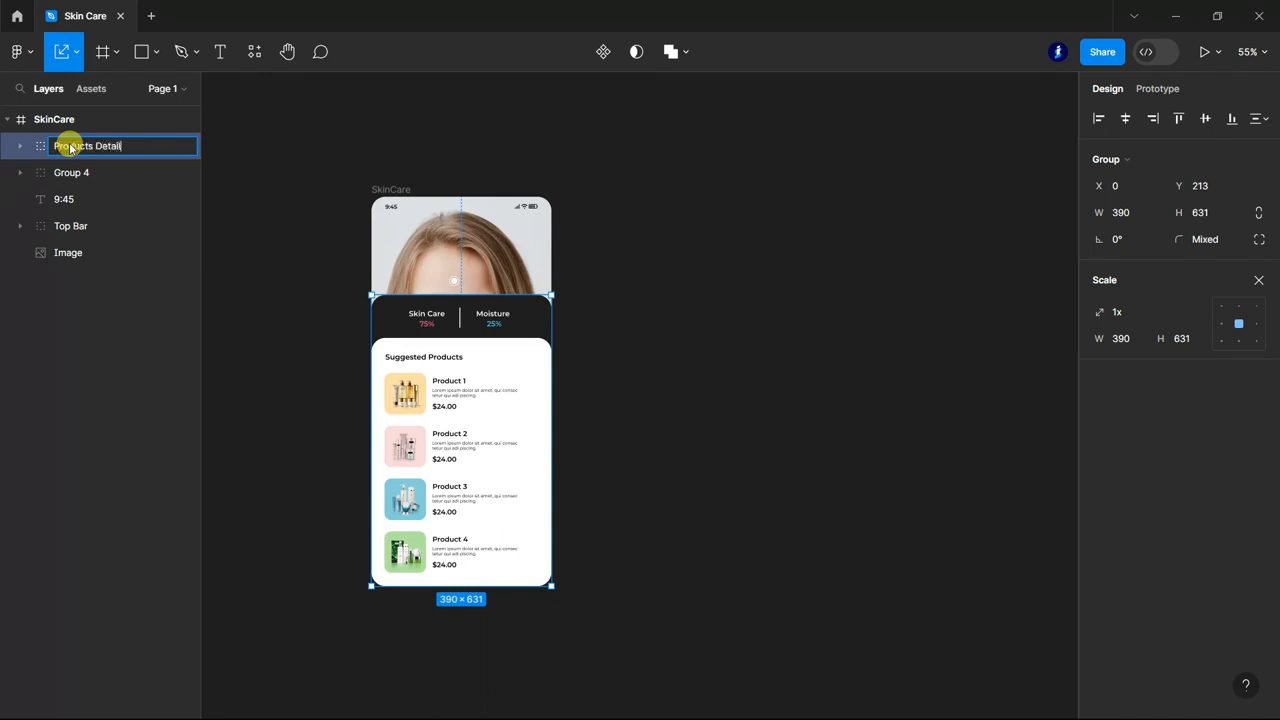
{"action": "key", "text": "Return"}
Duplicate the SkinCare frame and place the copy beside the original at X 12018, Y -1088
{"action": "left_click", "coordinate": [8, 119]}
{"action": "left_click", "coordinate": [23, 118]}
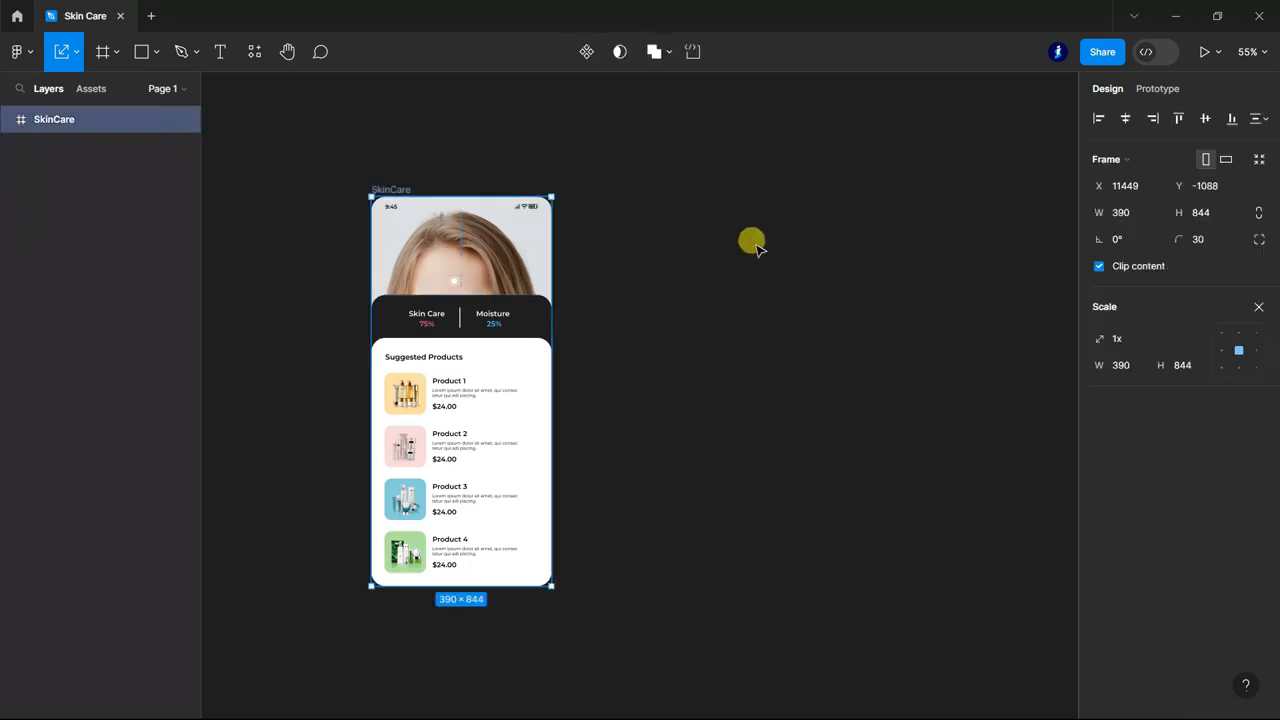
{"action": "scroll", "coordinate": [751, 240], "scroll_direction": "down", "scroll_amount": 3}
{"action": "left_click_drag", "start_coordinate": [617, 258], "coordinate": [752, 253]}
{"action": "scroll", "coordinate": [666, 300], "scroll_direction": "up", "scroll_amount": 3}
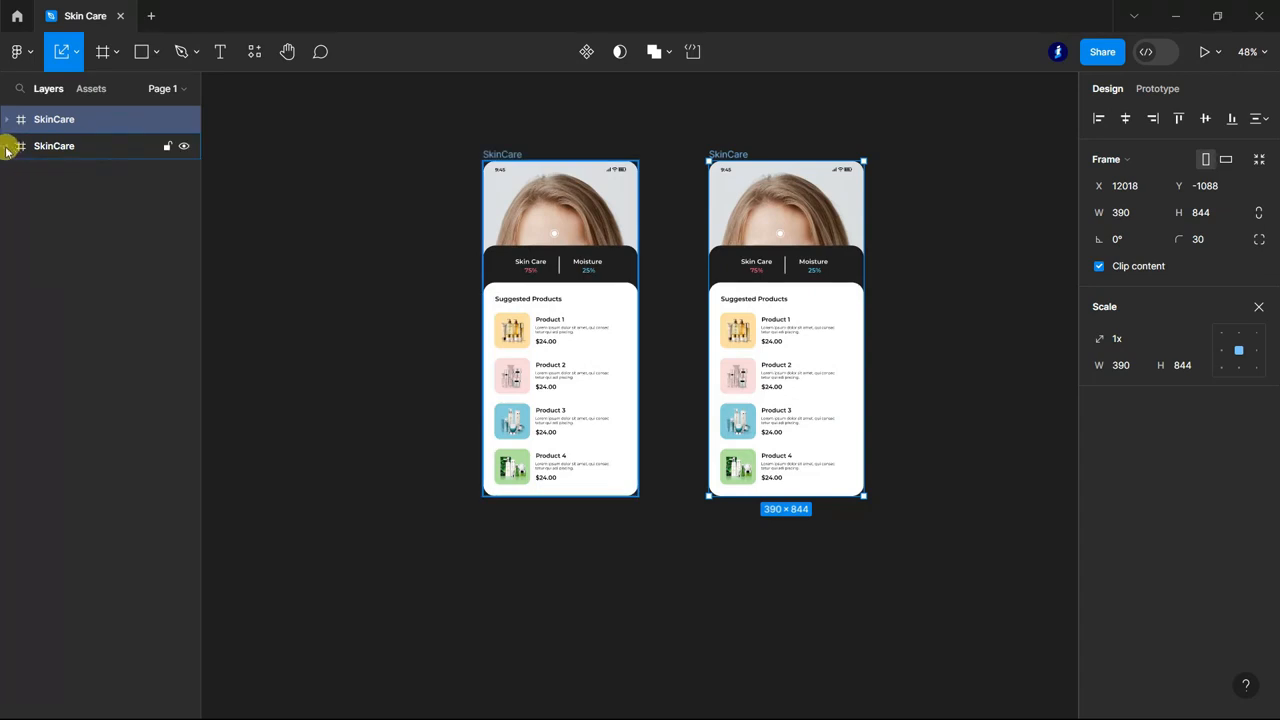
Move the original SkinCare frame's Products Detail group down to about Y 650, uncovering the whole face in the portrait
{"action": "left_click", "coordinate": [10, 146]}
{"action": "left_click", "coordinate": [57, 173]}
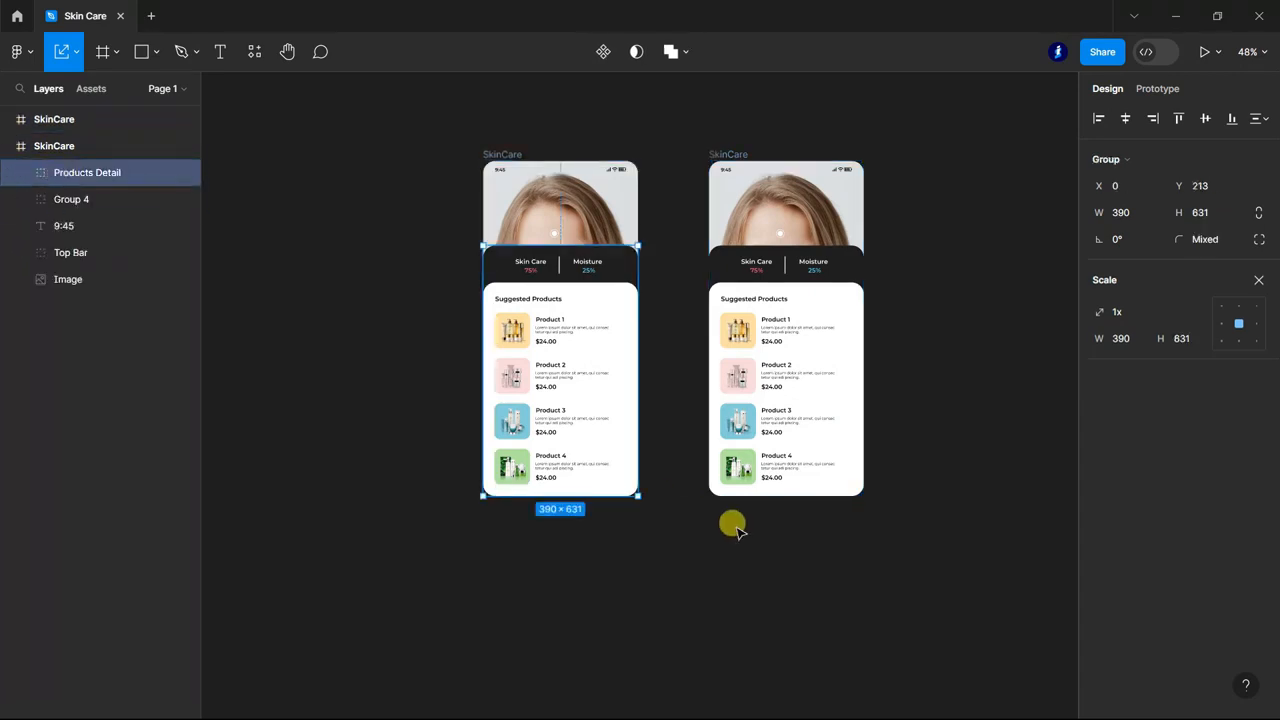
{"action": "key", "text": "shift+Down"}
{"action": "key", "text": "shift+Down"}
{"action": "key", "text": "shift+Down"}
{"action": "key", "text": "shift+Down"}
{"action": "key", "text": "shift+Down"}
{"action": "key", "text": "shift+Down"}
{"action": "key", "text": "shift+Down"}
{"action": "key", "text": "shift+Down"}
{"action": "key", "text": "shift+Down"}
{"action": "key", "text": "shift+Down"}
{"action": "key", "text": "shift+Down"}
{"action": "key", "text": "shift+Down"}
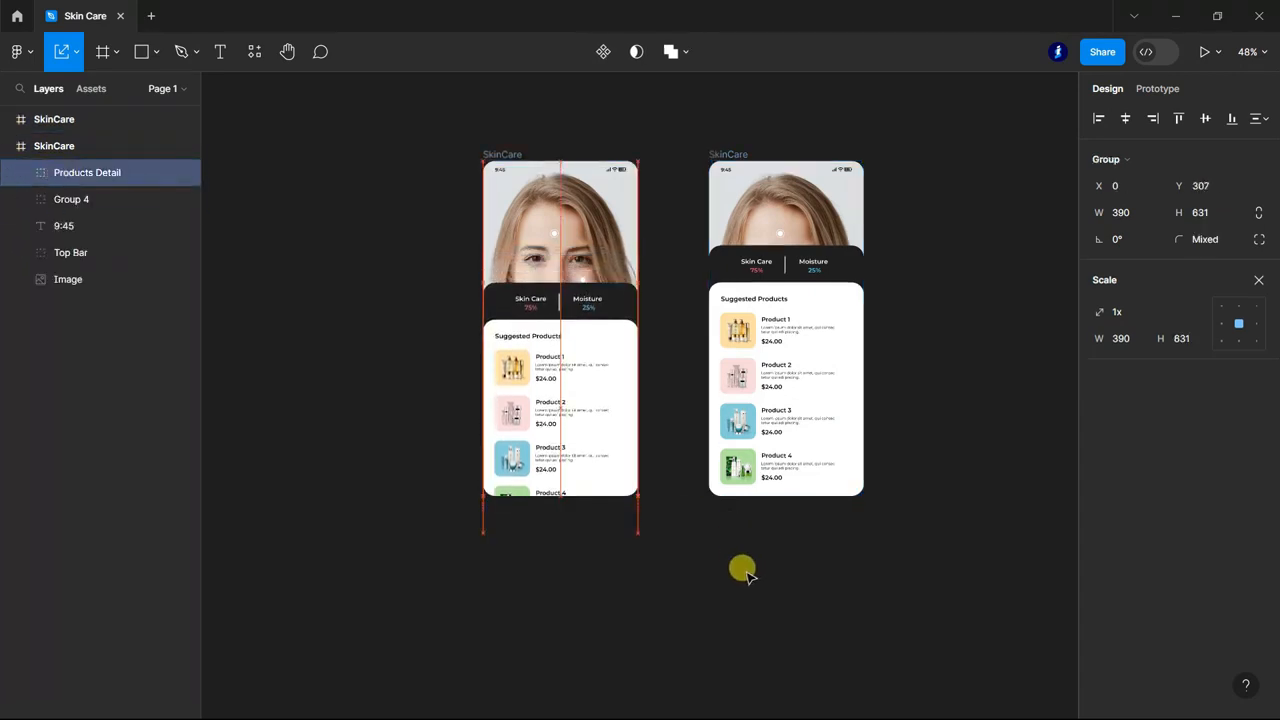
{"action": "key", "text": "shift+Down"}
{"action": "key", "text": "shift+Down"}
{"action": "key", "text": "shift+Down"}
{"action": "key", "text": "shift+Down"}
{"action": "key", "text": "shift+Down"}
{"action": "key", "text": "shift+Down"}
{"action": "key", "text": "shift+Down"}
{"action": "key", "text": "shift+Down"}
{"action": "key", "text": "shift+Down"}
{"action": "key", "text": "shift+Down"}
{"action": "key", "text": "shift+Down"}
{"action": "key", "text": "shift+Down"}
{"action": "key", "text": "shift+Down"}
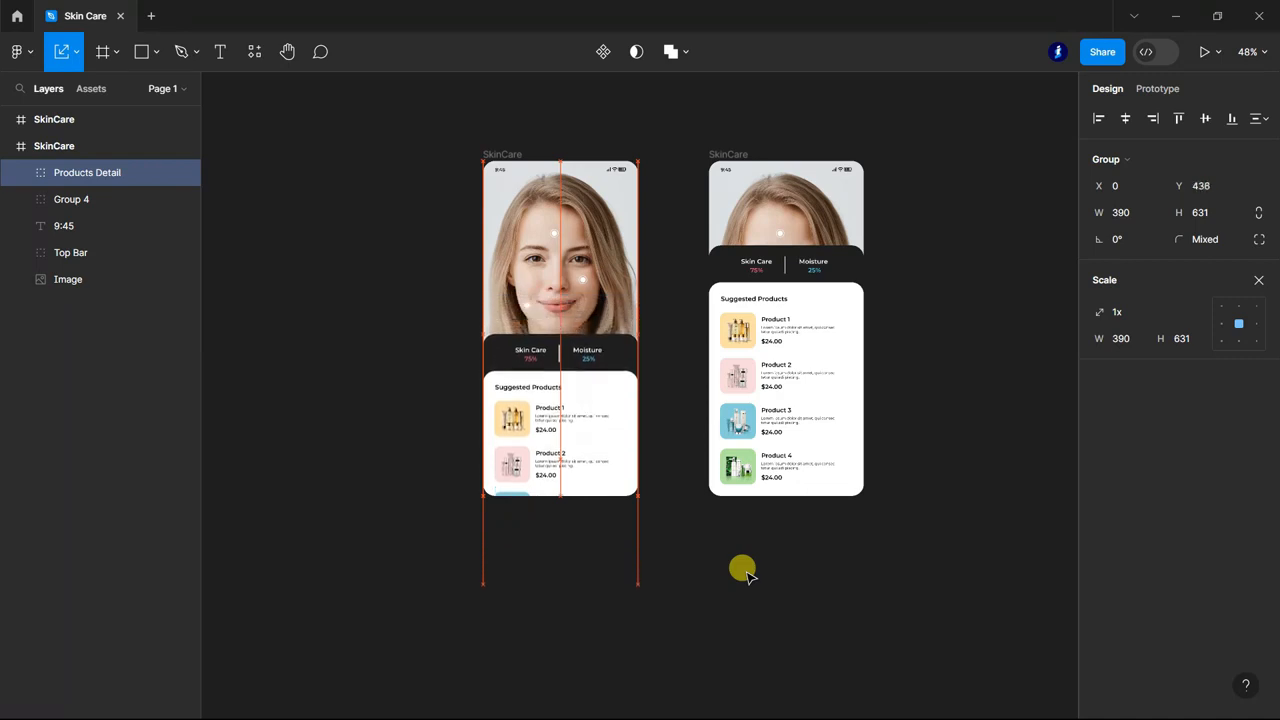
{"action": "key", "text": "shift+Down"}
{"action": "key", "text": "shift+Down"}
{"action": "key", "text": "shift+Down"}
{"action": "key", "text": "shift+Down"}
{"action": "key", "text": "shift+Down"}
{"action": "key", "text": "shift+Down"}
{"action": "key", "text": "shift+Down"}
{"action": "key", "text": "shift+Down"}
{"action": "key", "text": "shift+Down"}
{"action": "key", "text": "shift+Down"}
{"action": "key", "text": "shift+Down"}
{"action": "key", "text": "shift+Down"}
{"action": "key", "text": "shift+Down"}
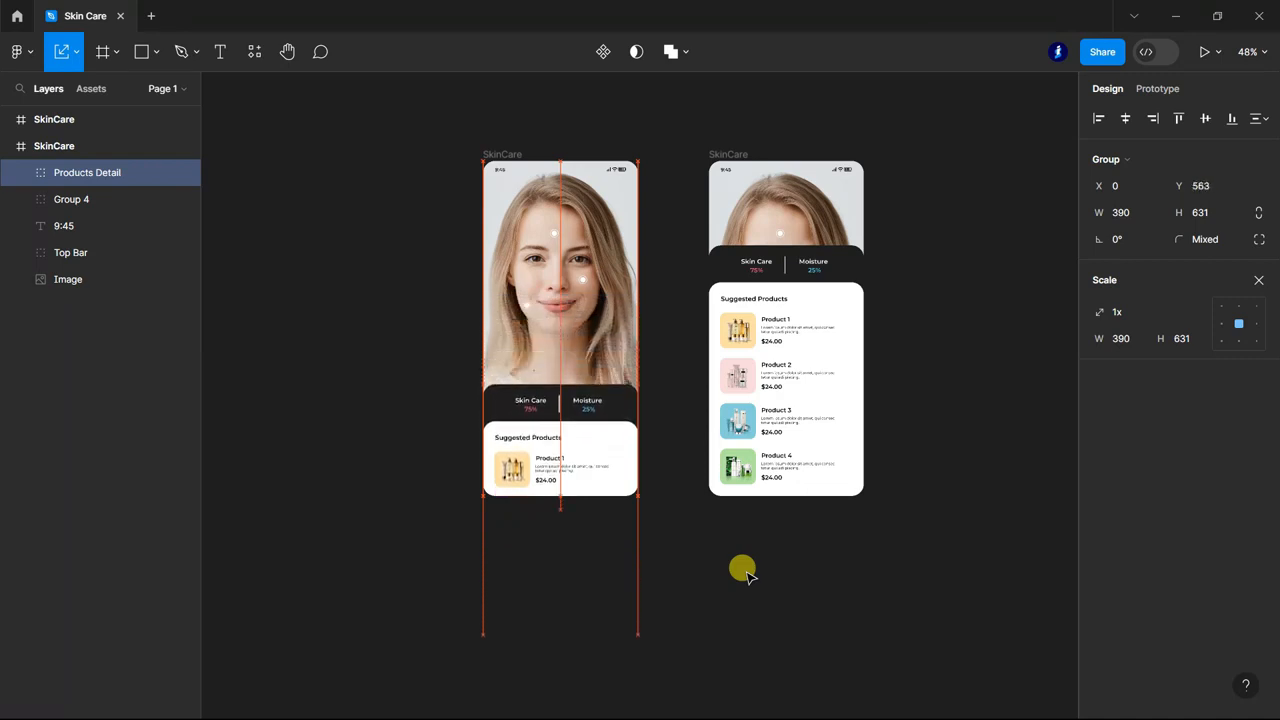
{"action": "key", "text": "shift+Down"}
{"action": "key", "text": "shift+Down"}
{"action": "key", "text": "shift+Down"}
{"action": "key", "text": "shift+Down"}
{"action": "key", "text": "shift+Down"}
{"action": "key", "text": "shift+Down"}
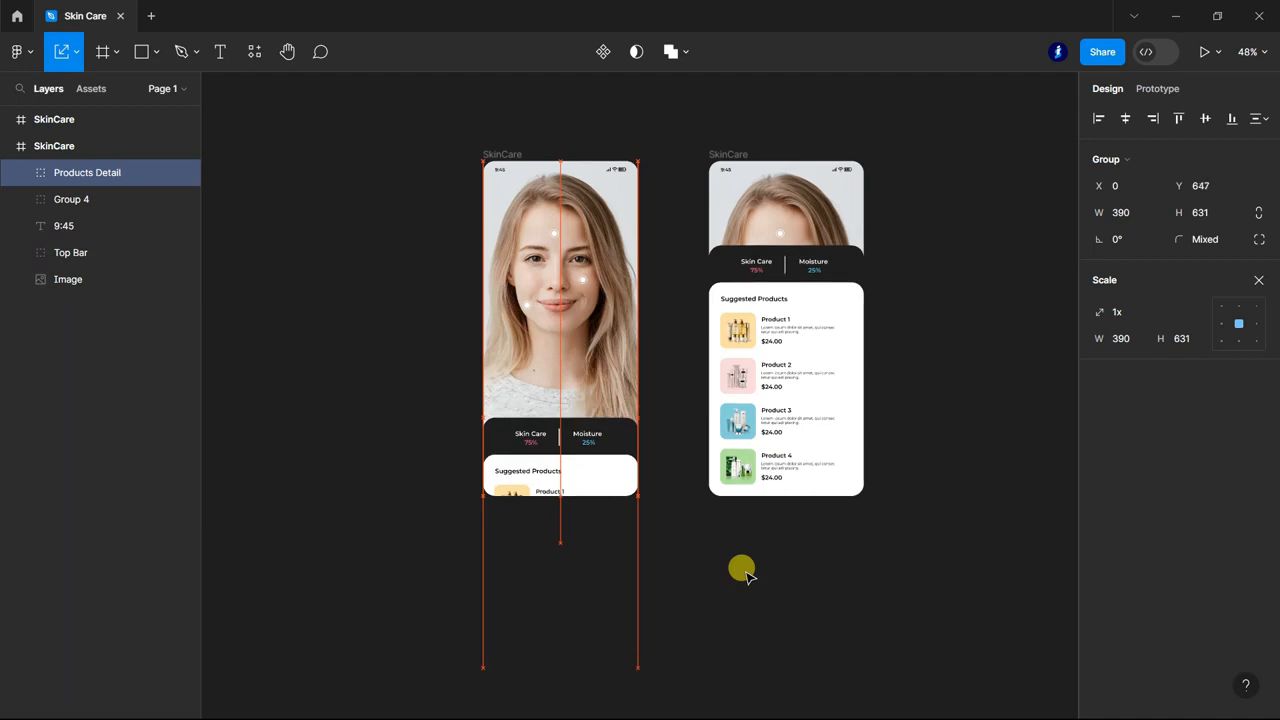
{"action": "left_click", "coordinate": [742, 570]}
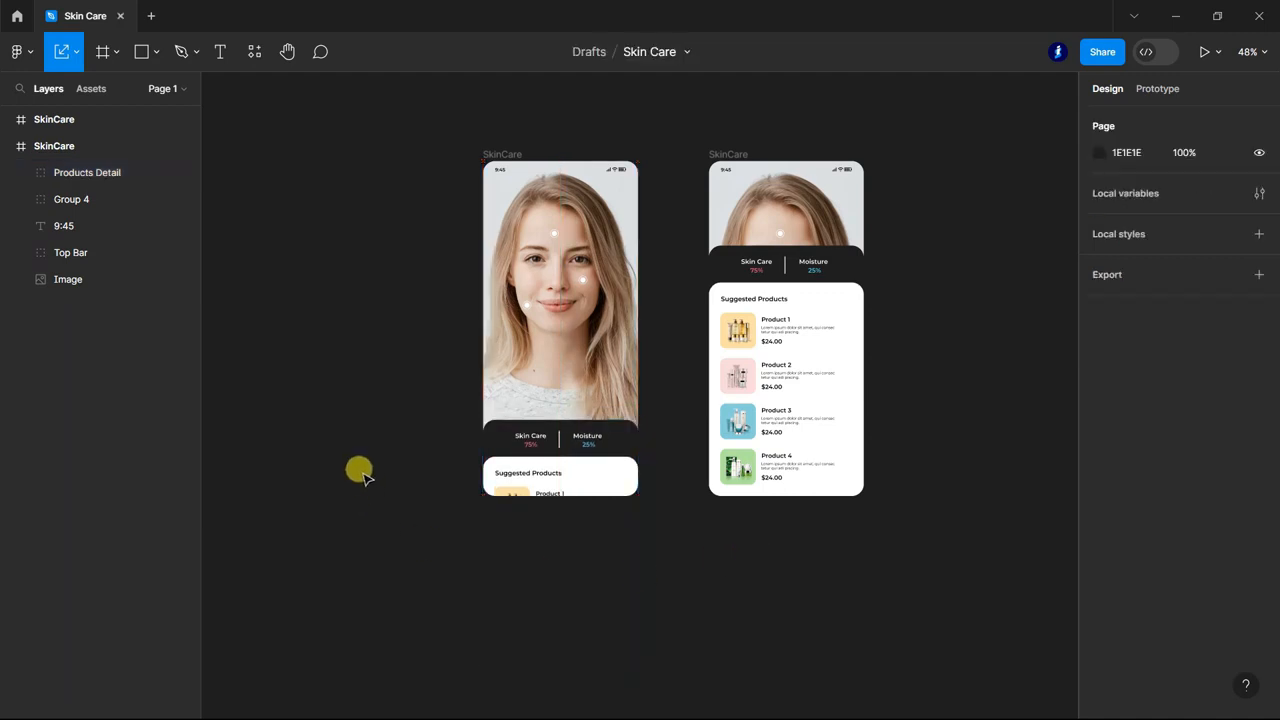
Rename the duplicated SkinCare frame "Products Detail"
{"action": "left_click", "coordinate": [10, 146]}
{"action": "double_click", "coordinate": [86, 121]}
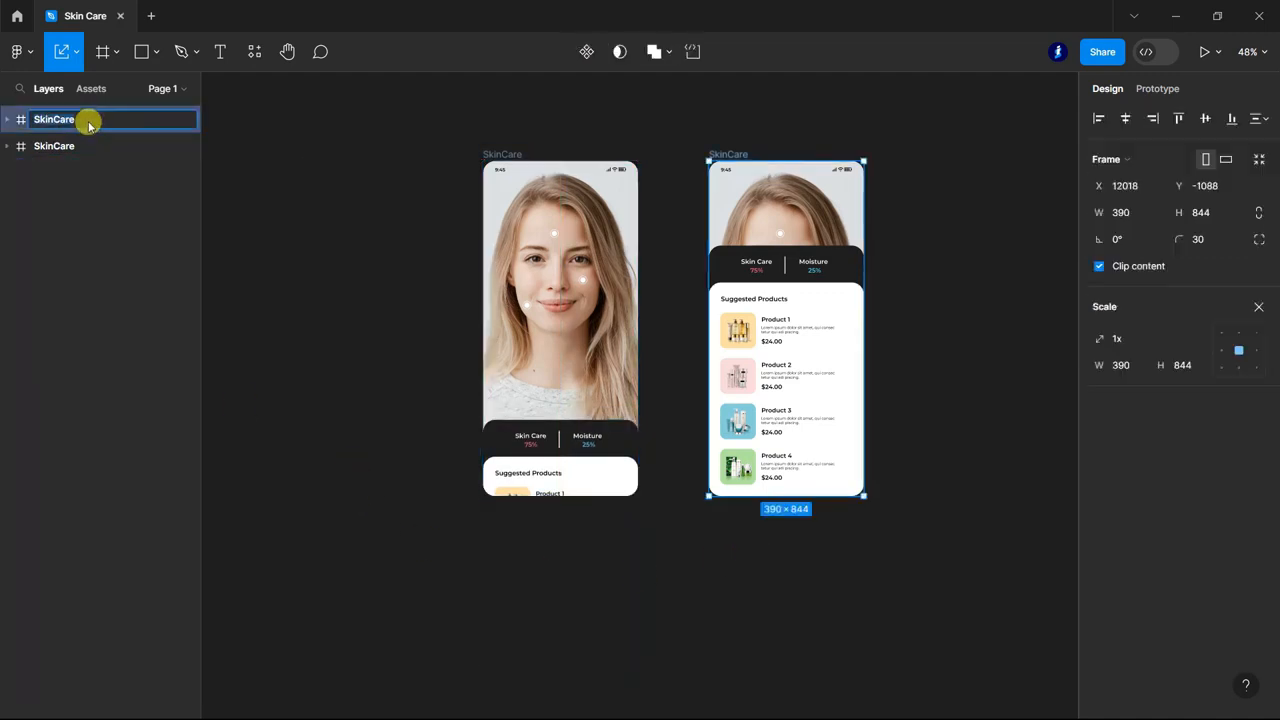
{"action": "left_click_drag", "start_coordinate": [86, 121], "coordinate": [44, 128]}
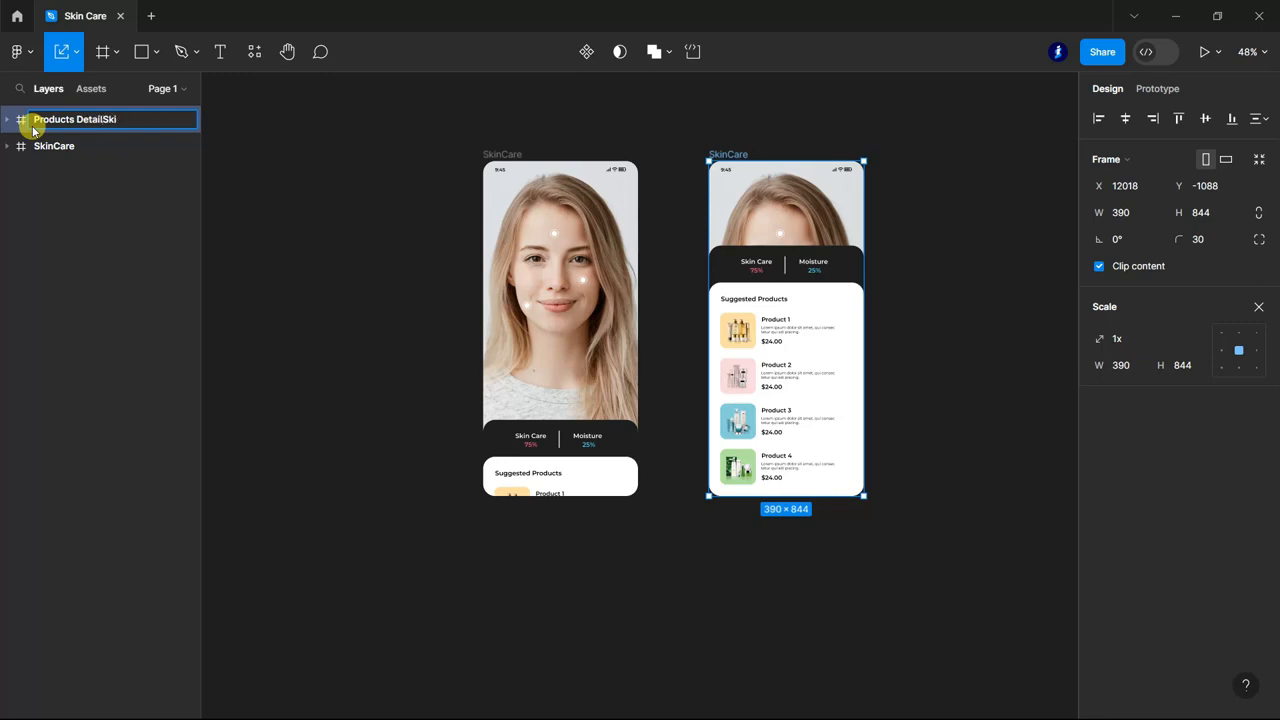
{"action": "left_click", "coordinate": [260, 208]}
{"action": "scroll", "coordinate": [271, 358], "scroll_direction": "down", "scroll_amount": 1}
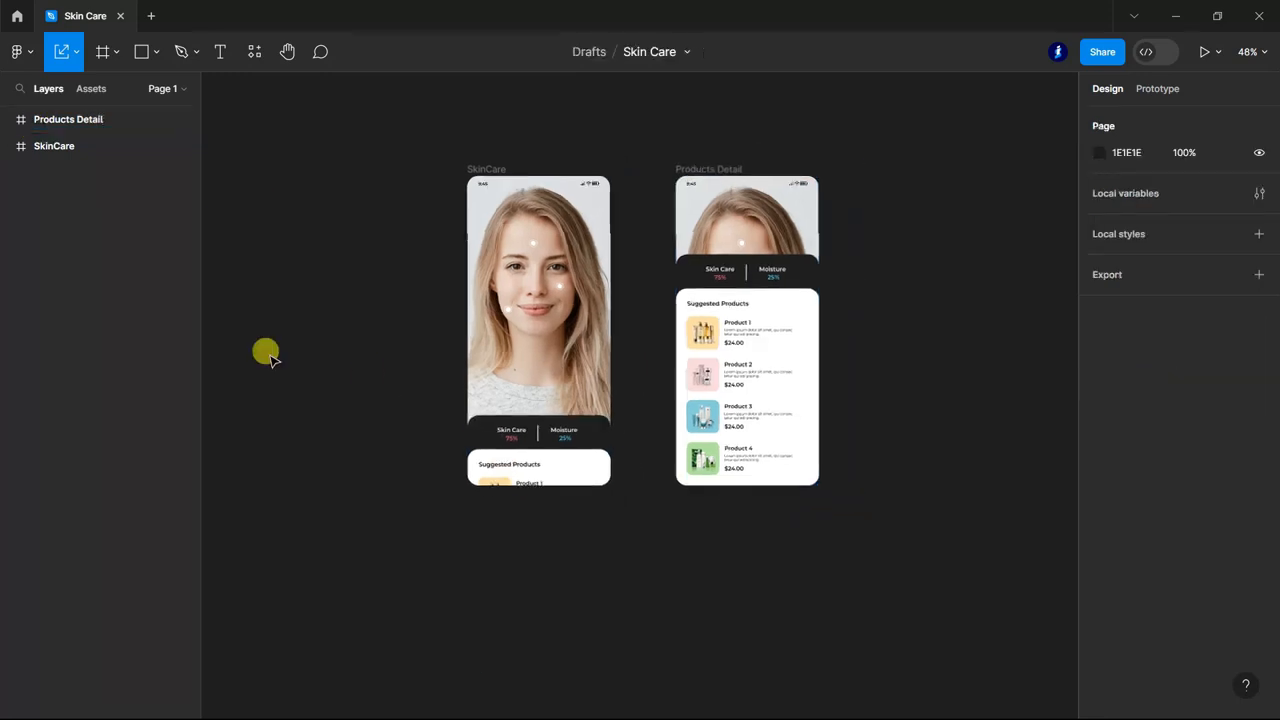
Add an on-click prototype interaction to the SkinCare frame that navigates to the Products Detail frame
{"action": "scroll", "coordinate": [858, 175], "scroll_direction": "up", "scroll_amount": 2}
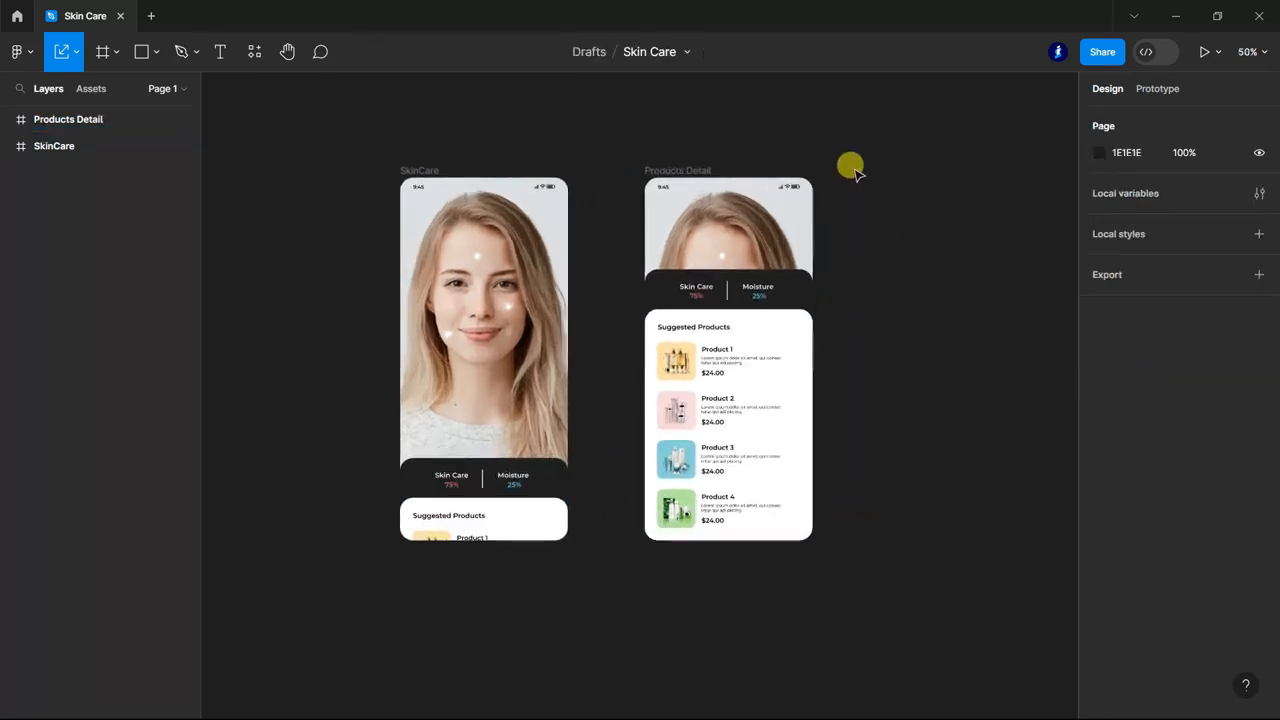
{"action": "left_click", "coordinate": [1160, 88]}
{"action": "left_click", "coordinate": [1210, 153]}
{"action": "left_click", "coordinate": [941, 218]}
{"action": "left_click", "coordinate": [551, 297]}
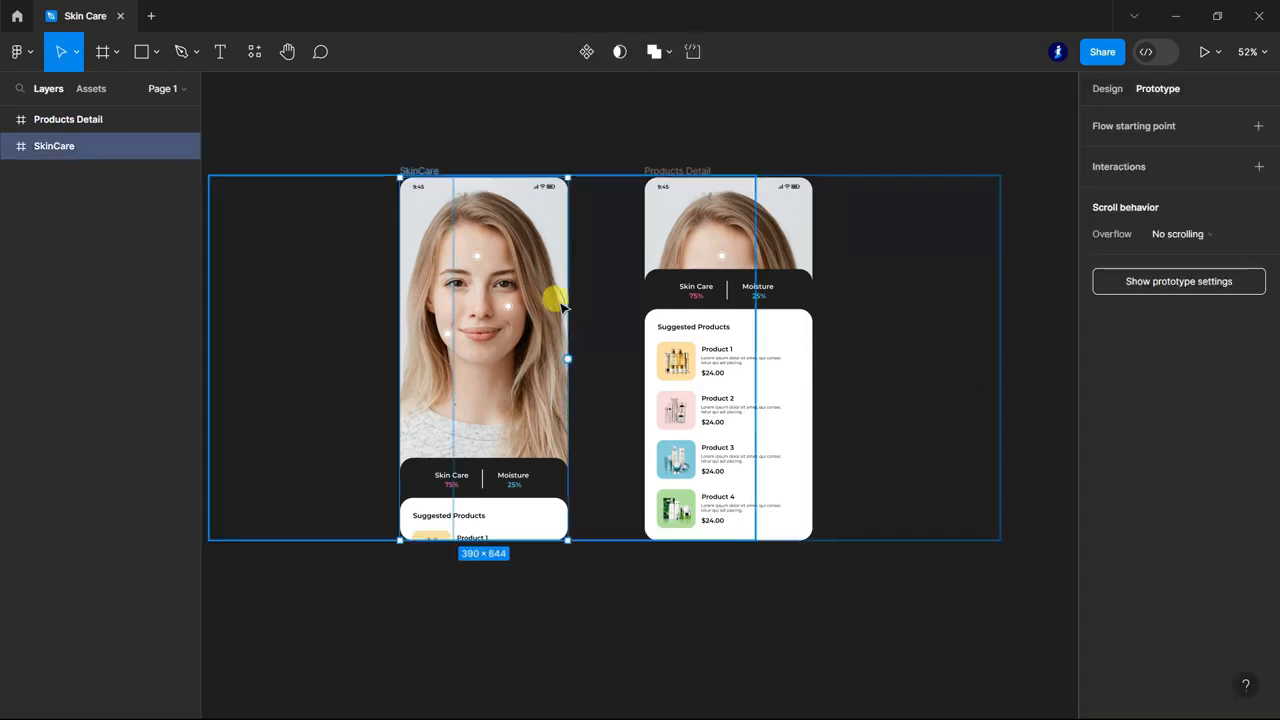
{"action": "left_click_drag", "start_coordinate": [567, 358], "coordinate": [655, 385]}
{"action": "left_click", "coordinate": [655, 385]}
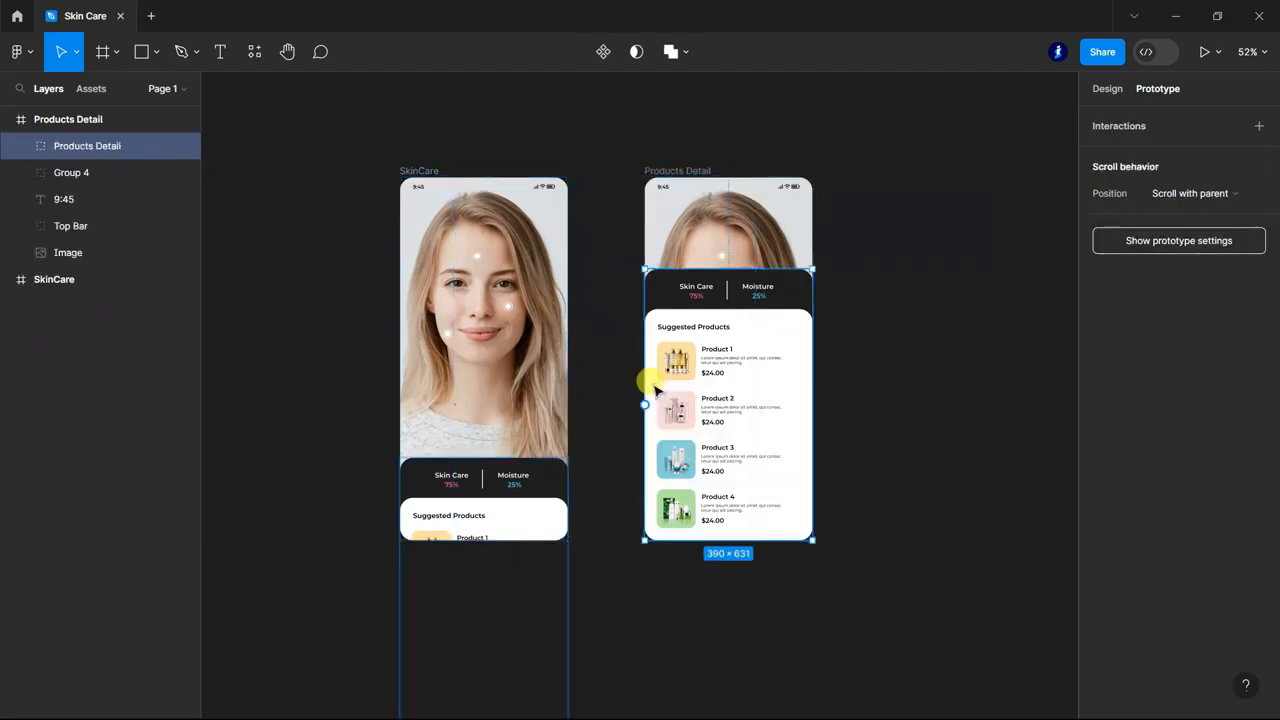
{"action": "left_click", "coordinate": [7, 120]}
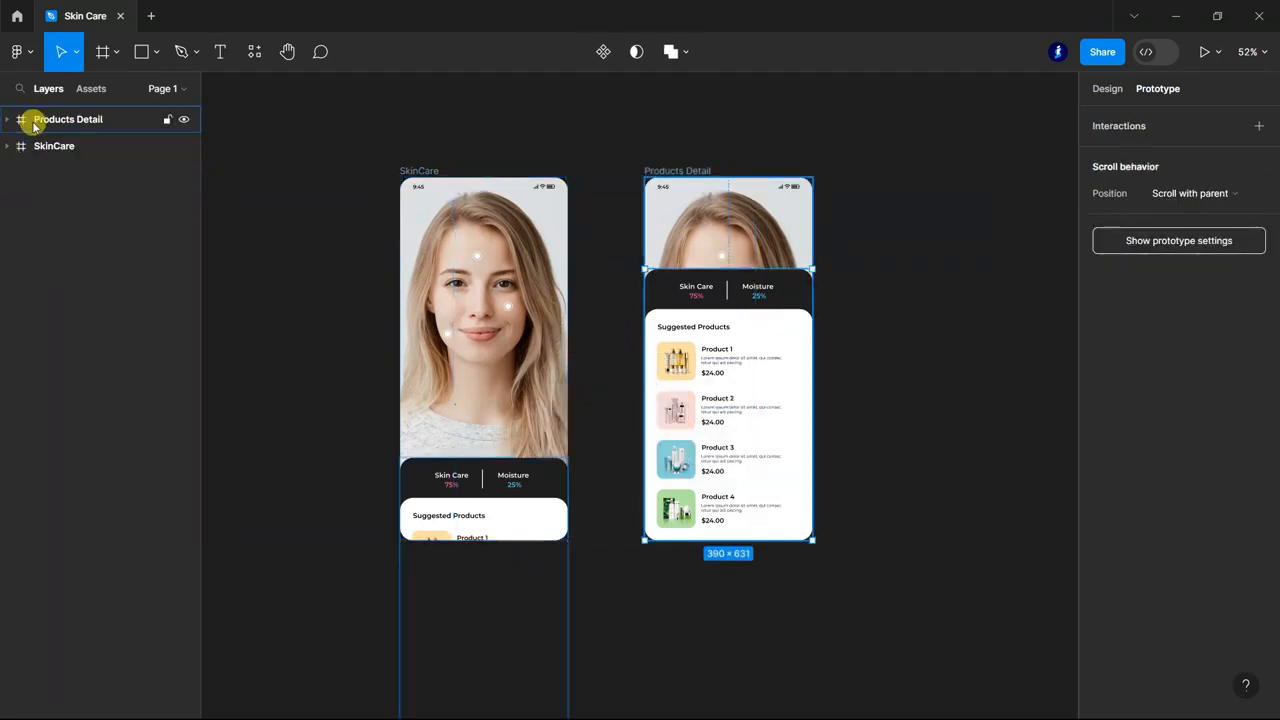
{"action": "left_click", "coordinate": [36, 146]}
{"action": "left_click", "coordinate": [617, 361]}
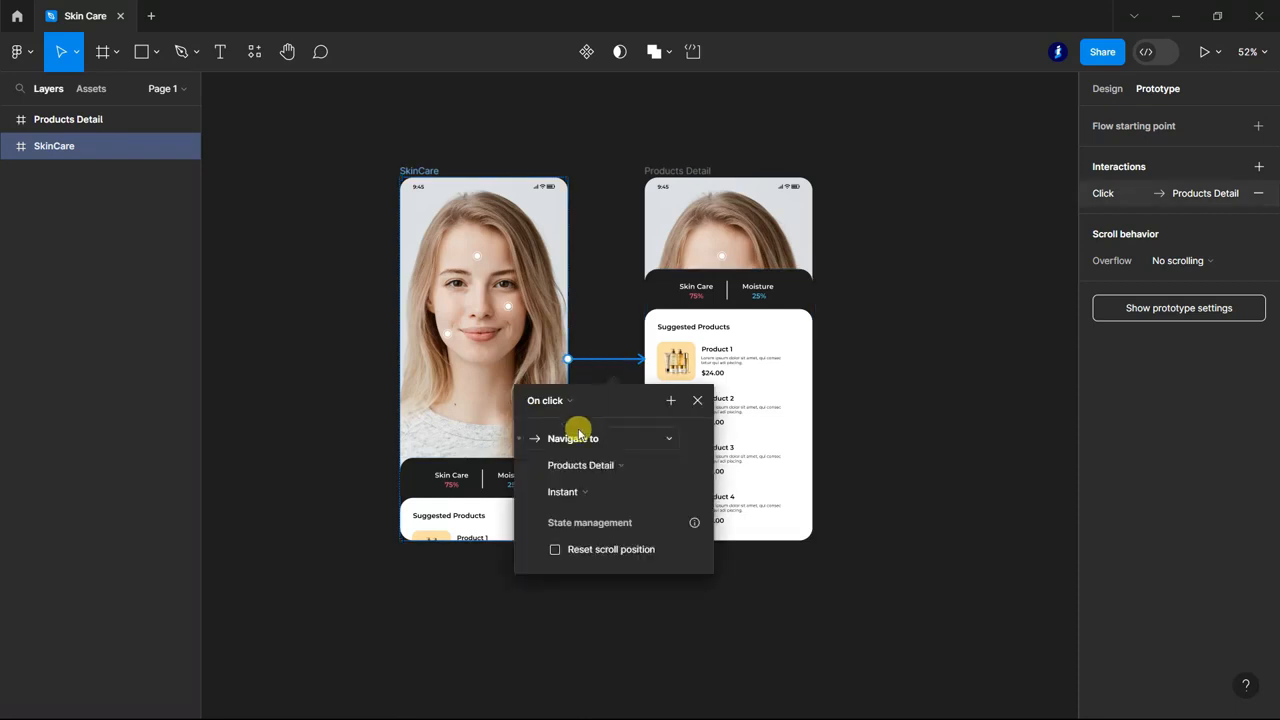
Set the animation of the SkinCare to Products Detail transition to Smart animate
{"action": "left_click", "coordinate": [687, 497]}
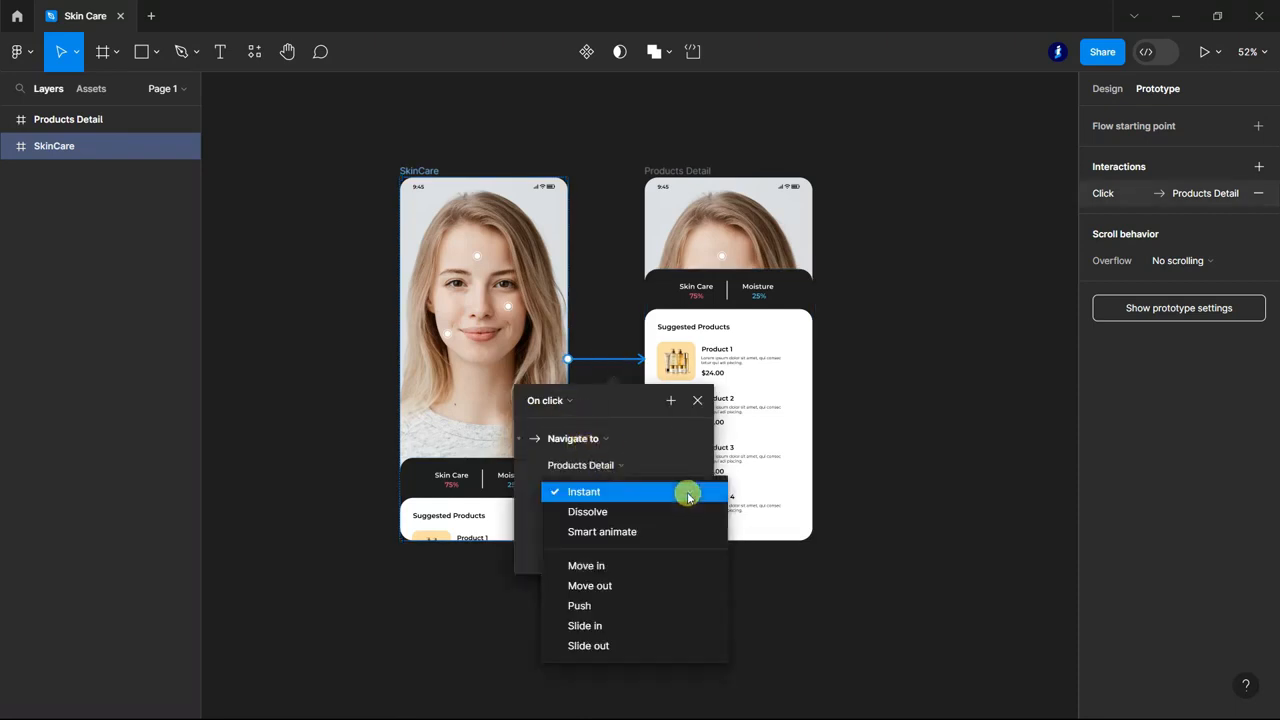
{"action": "left_click", "coordinate": [626, 528]}
{"action": "left_click", "coordinate": [901, 528]}
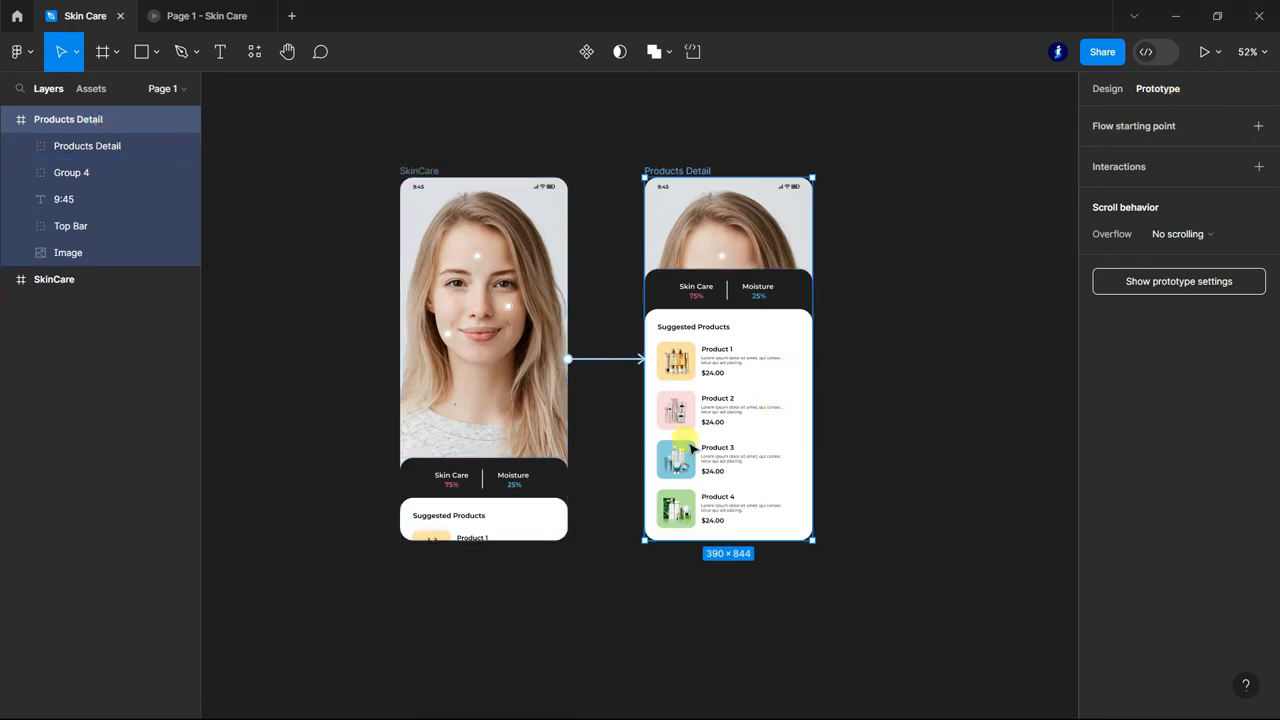
Link the Products Detail frame back to the SkinCare frame with an on-click Smart animate transition, Ease out at 300 ms
{"action": "left_click_drag", "start_coordinate": [643, 368], "coordinate": [540, 516]}
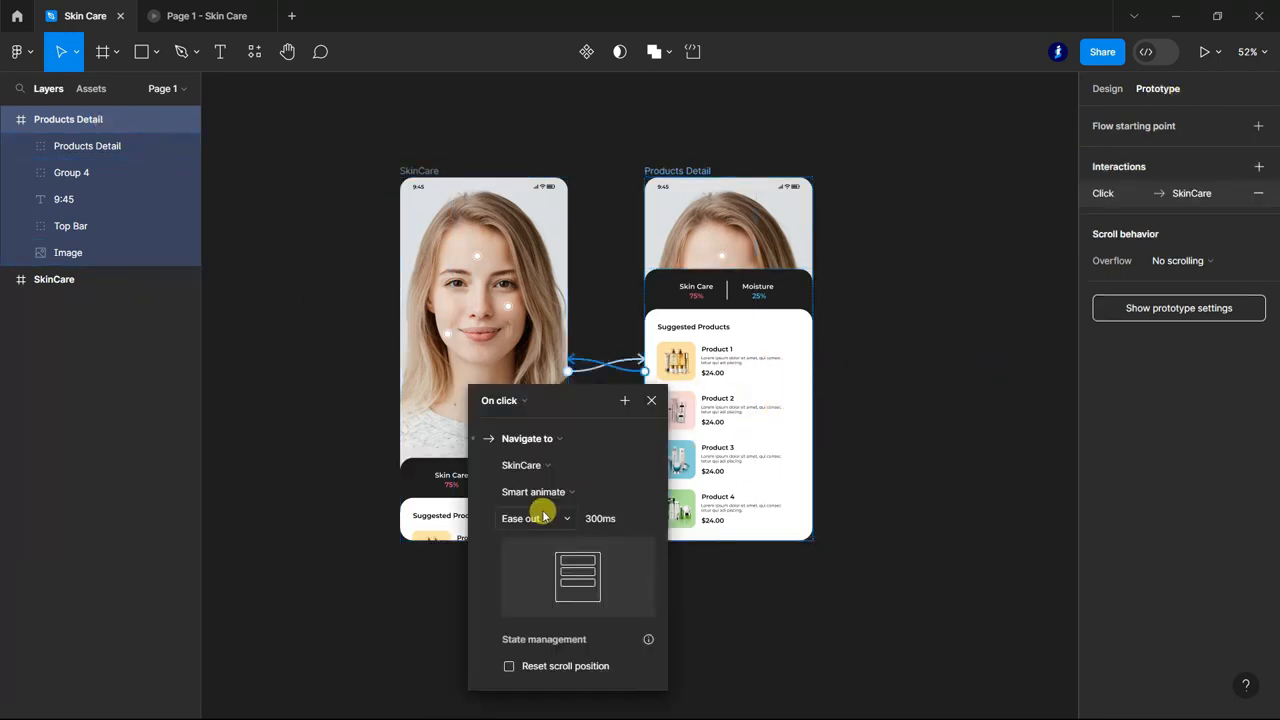
{"action": "left_click", "coordinate": [754, 563]}
Preview the prototype and test the transitions back and forth between the SkinCare and Products Detail screens
{"action": "left_click", "coordinate": [1205, 51]}
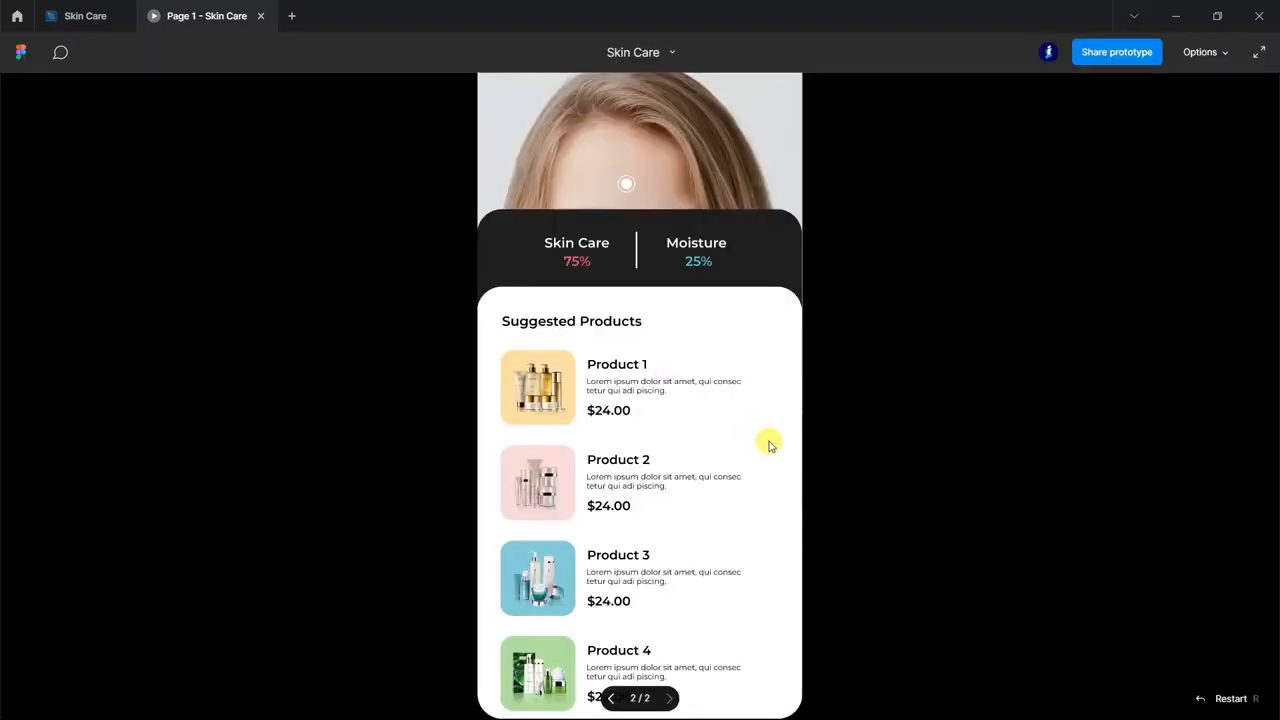
{"action": "scroll", "coordinate": [694, 244], "scroll_direction": "up", "scroll_amount": 5}
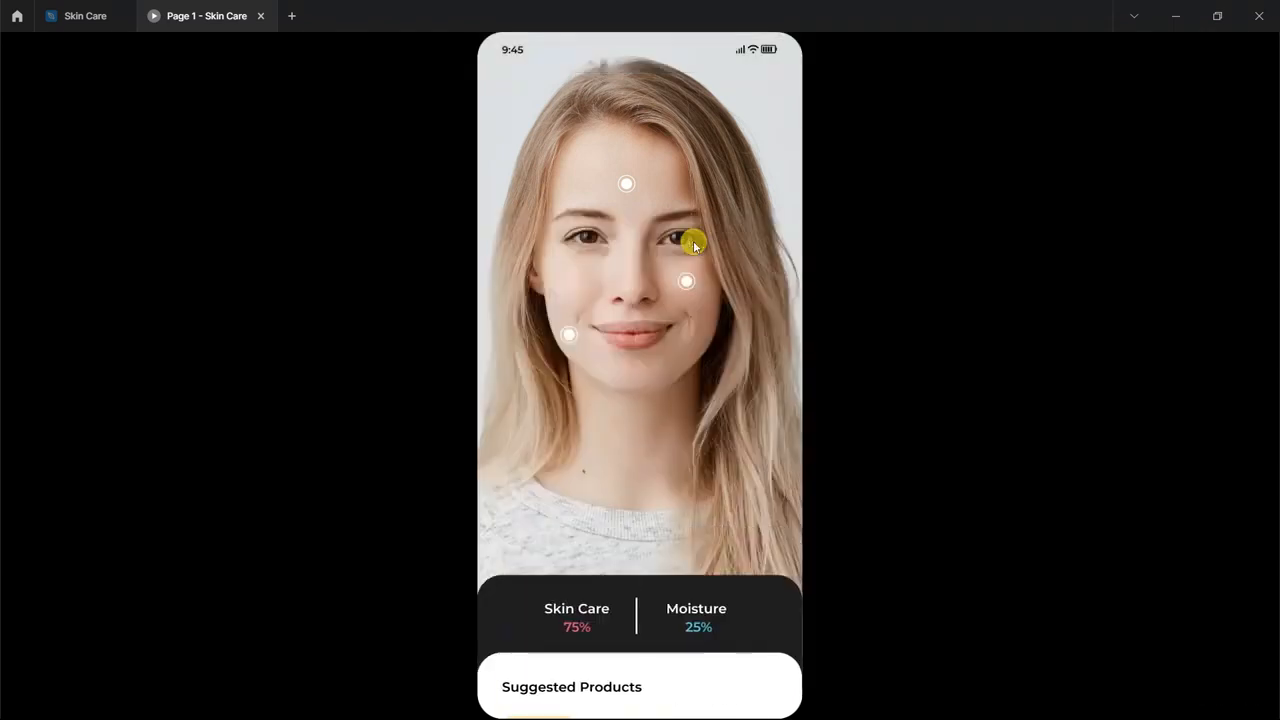
{"action": "left_click", "coordinate": [636, 624]}
{"action": "left_click", "coordinate": [673, 280]}
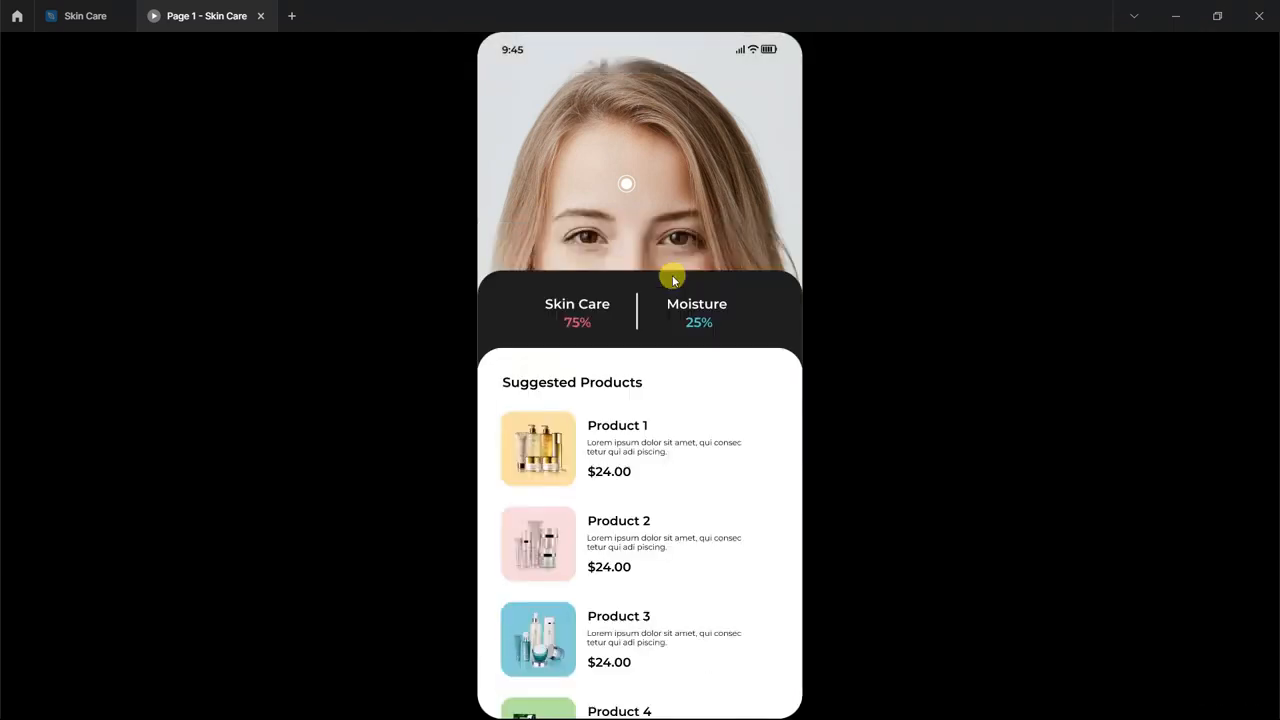
{"action": "left_click", "coordinate": [665, 610]}
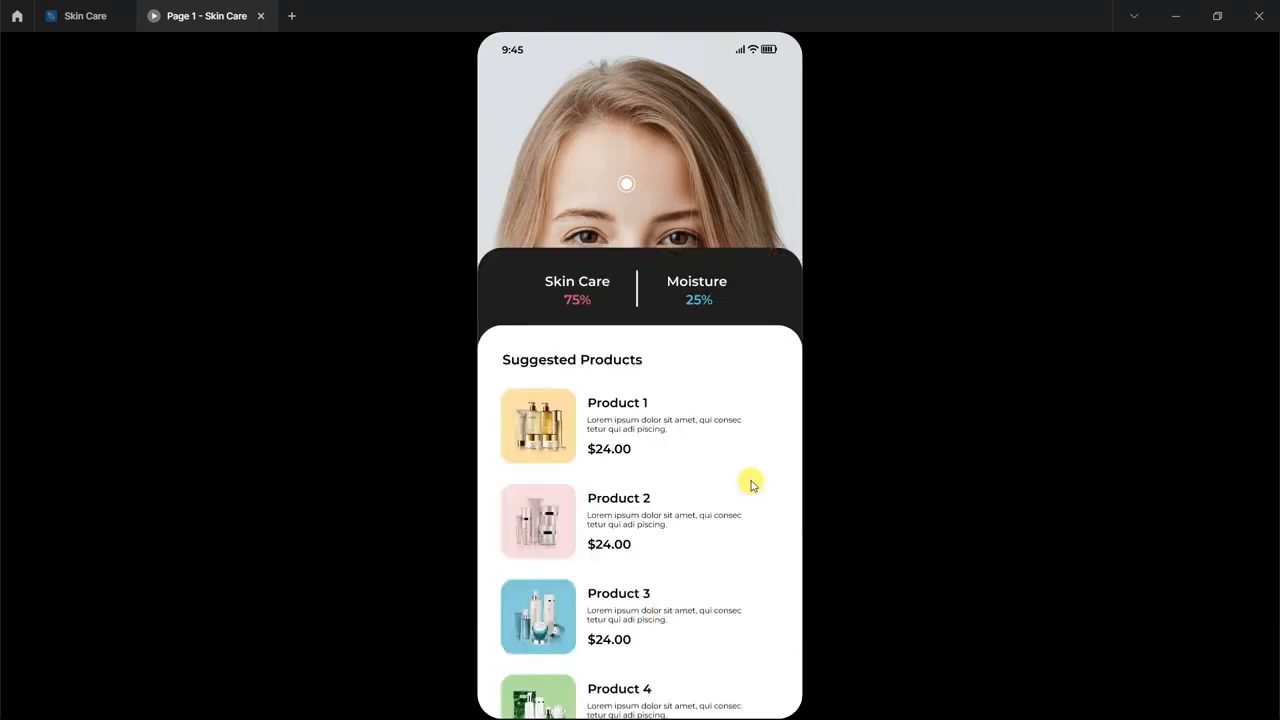